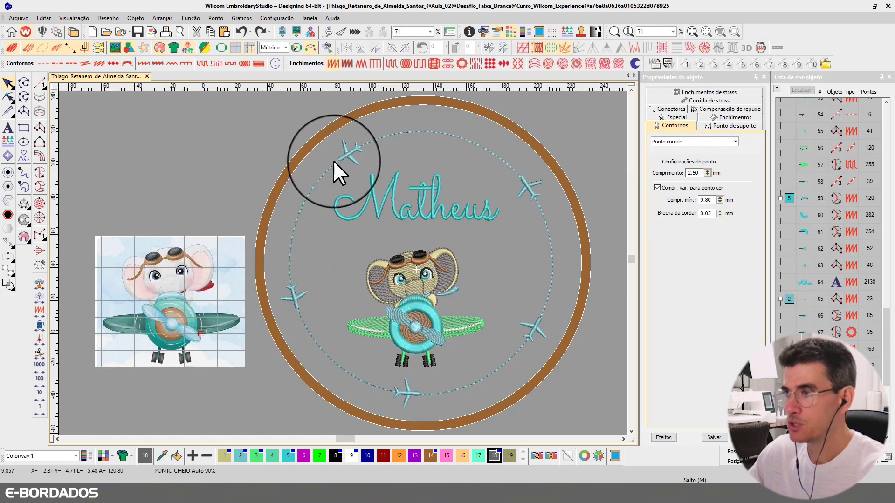
Select the embroidery objects, isolate them from the reference picture and brown ring to view the design alone, and restore the full view
key(ctrl+a)
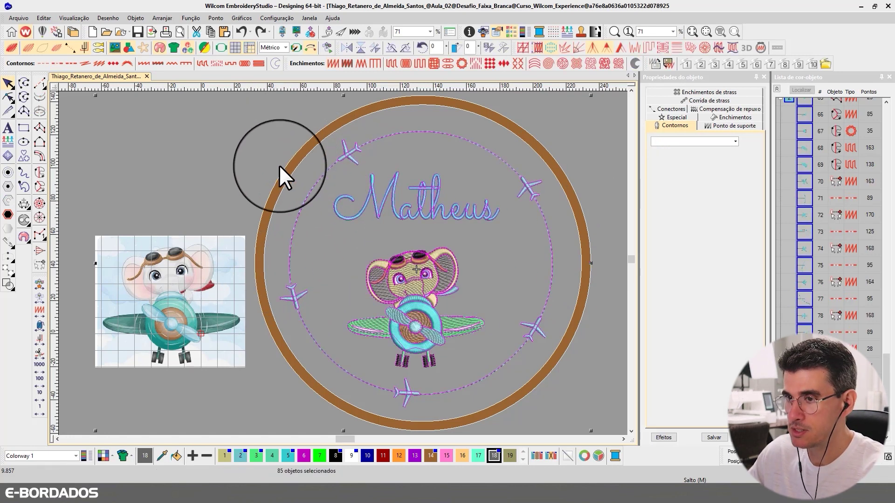
click(805, 89)
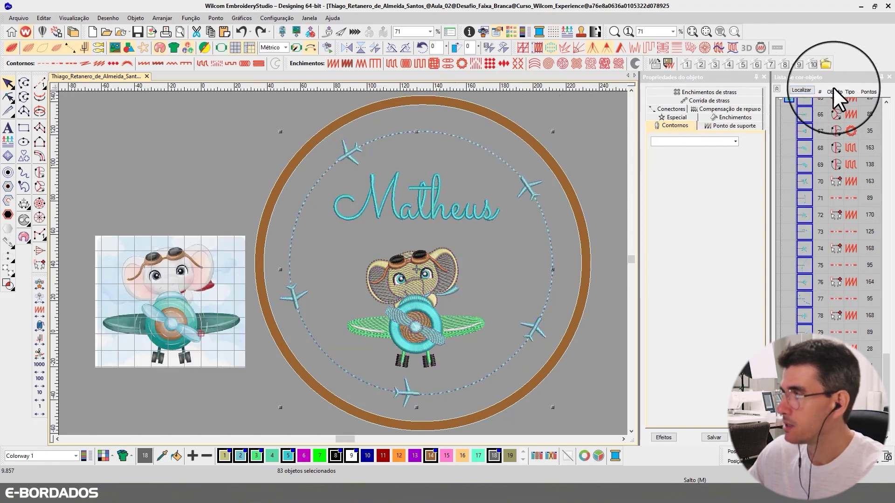
click(808, 88)
click(807, 88)
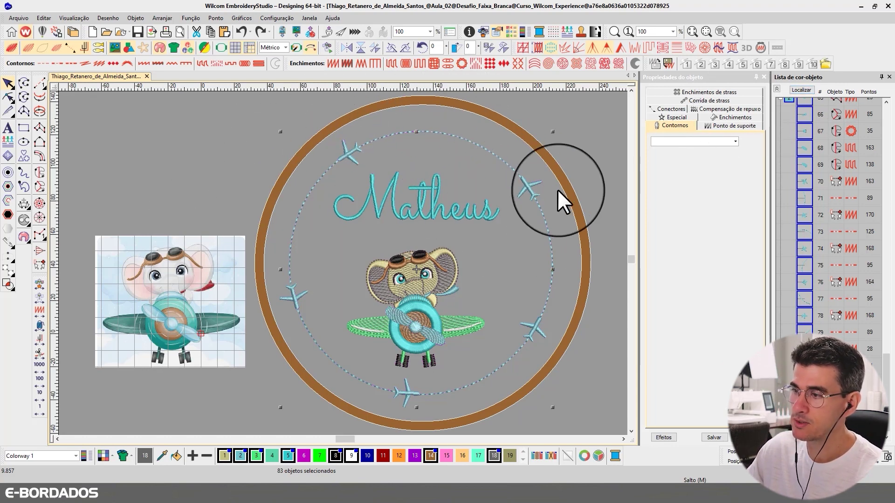
click(803, 89)
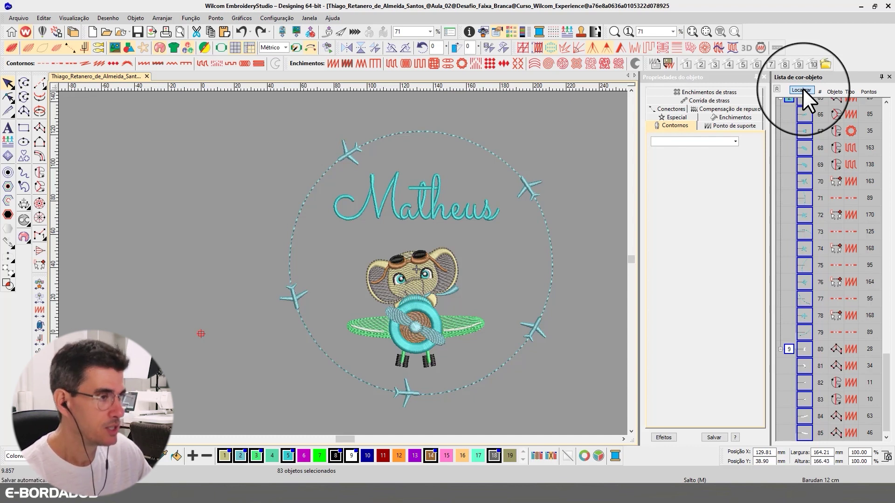
click(803, 89)
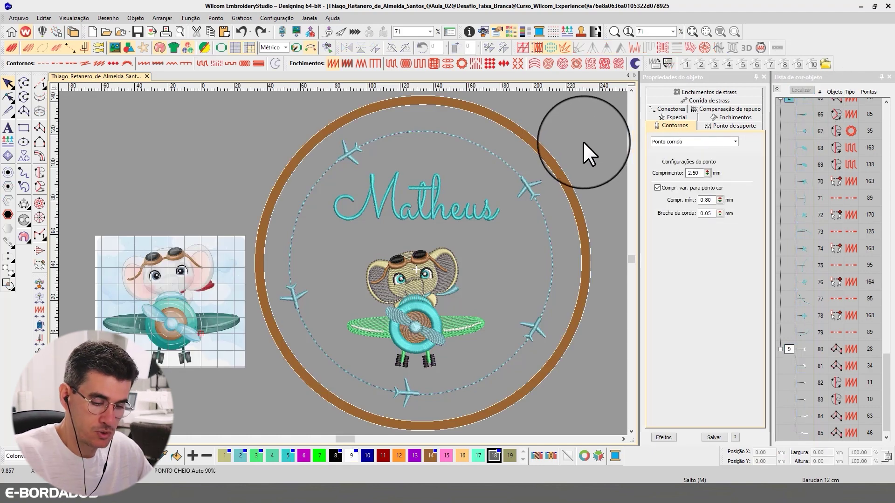
Play the stitch-out simulation from the first stitch, adjusting its speed to follow the sewing sequence, and leave the player
key(shift+r)
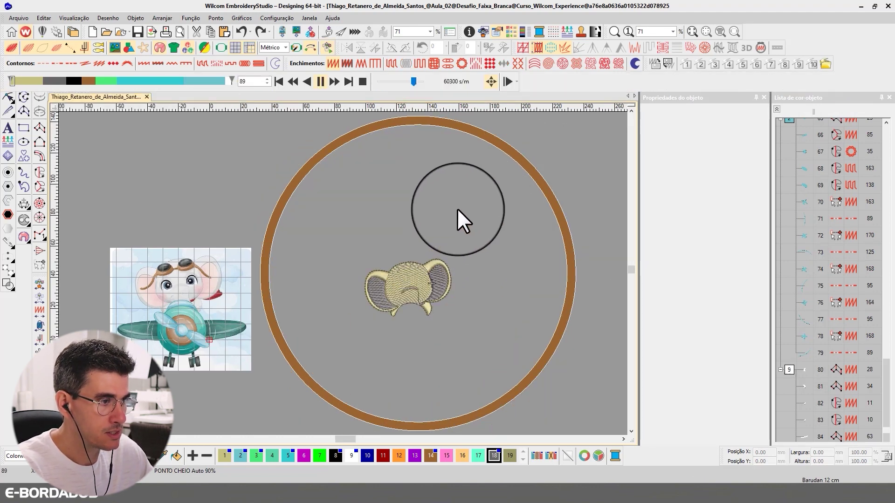
drag(413, 82, 390, 82)
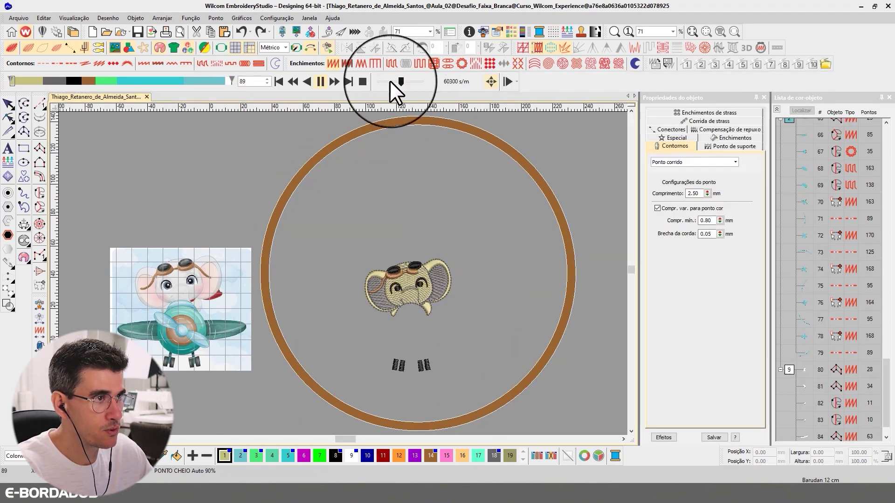
click(279, 81)
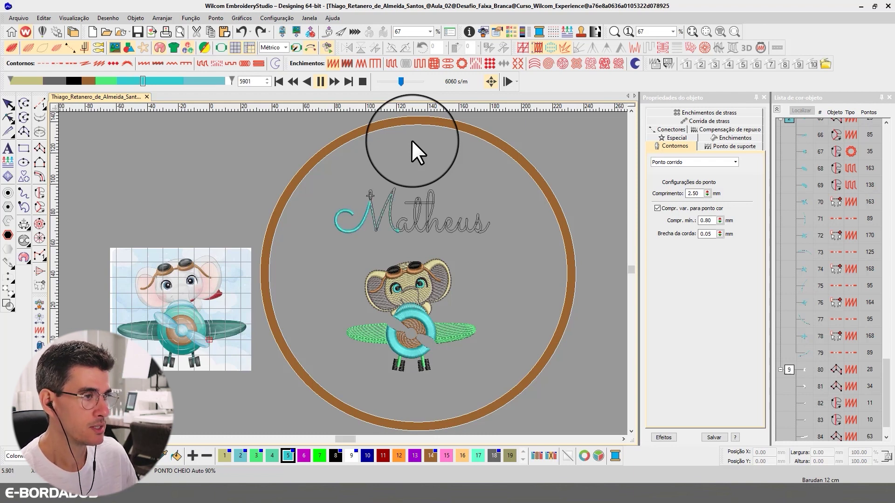
click(407, 81)
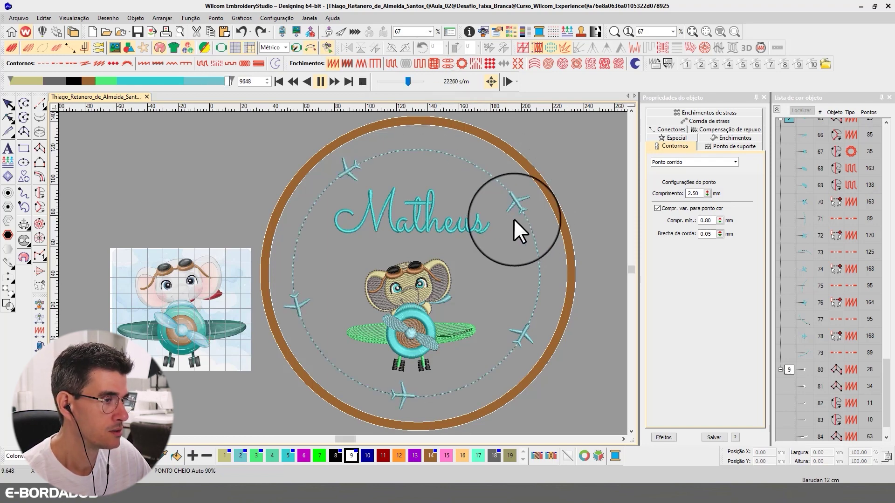
click(9, 104)
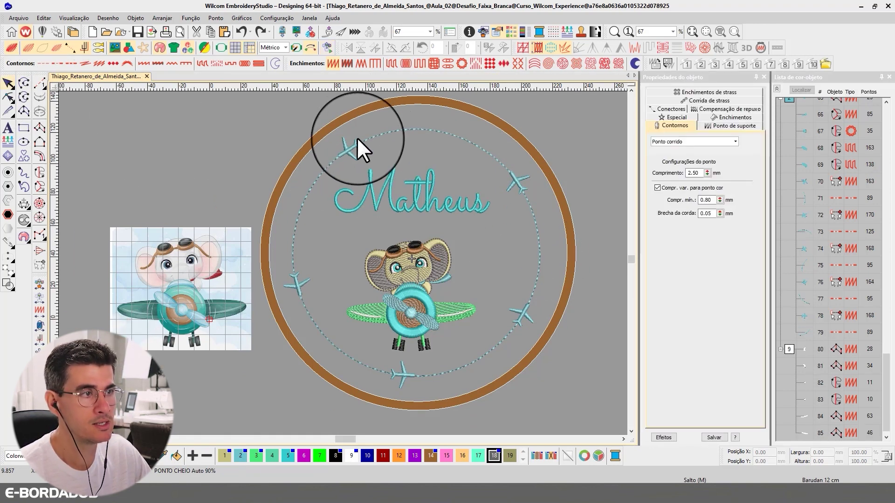
Inspect the stitch settings of the dashed circle's top arc and examine the circle's running stitches up close
click(368, 136)
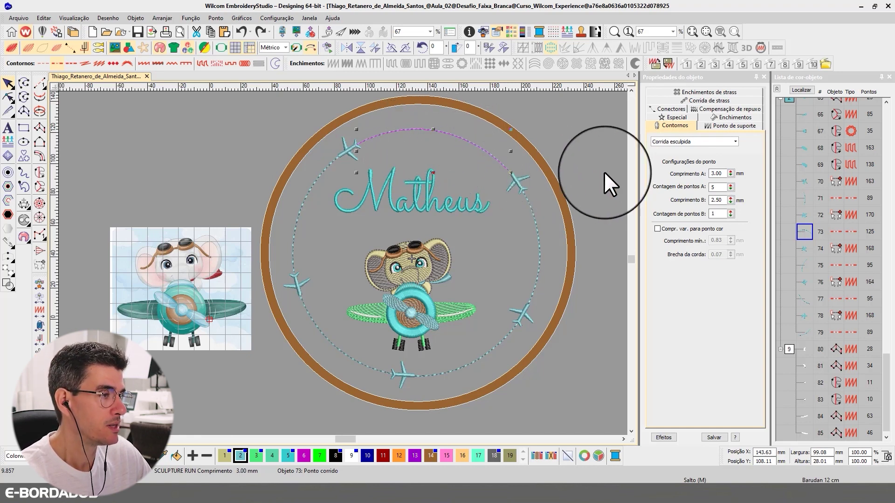
click(584, 157)
scroll(533, 261, up, 4)
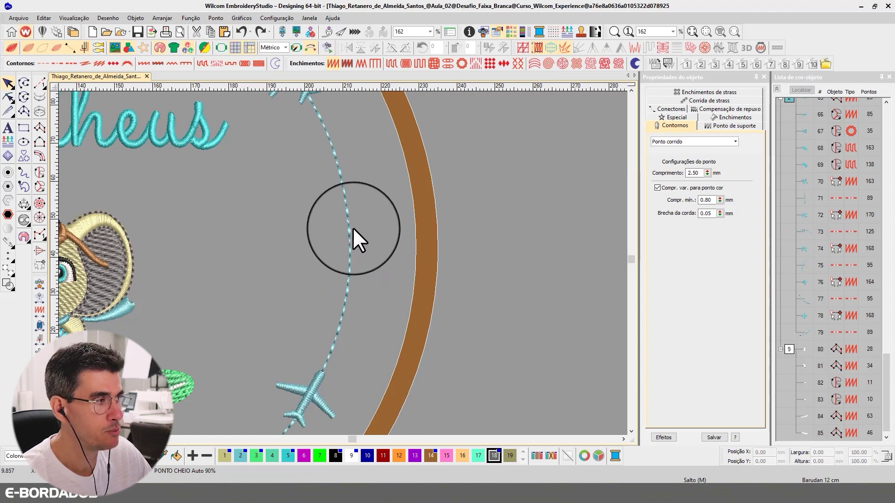
scroll(339, 210, down, 3)
scroll(247, 274, down, 1)
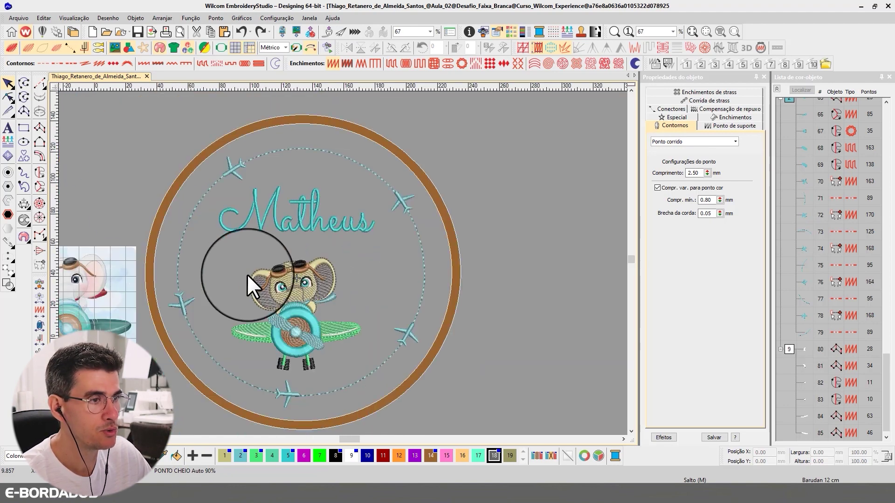
Examine the lettering, airplanes and elephant up close, comparing them with the whole layout
scroll(342, 262, up, 3)
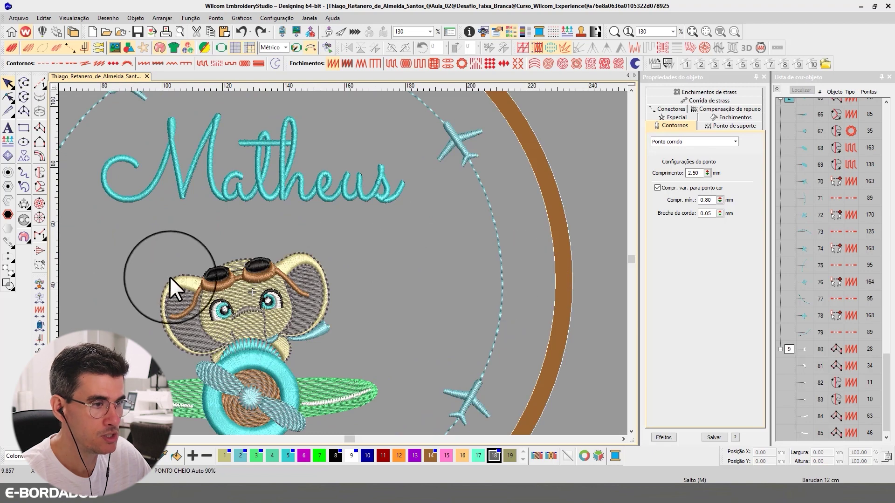
scroll(384, 256, down, 1)
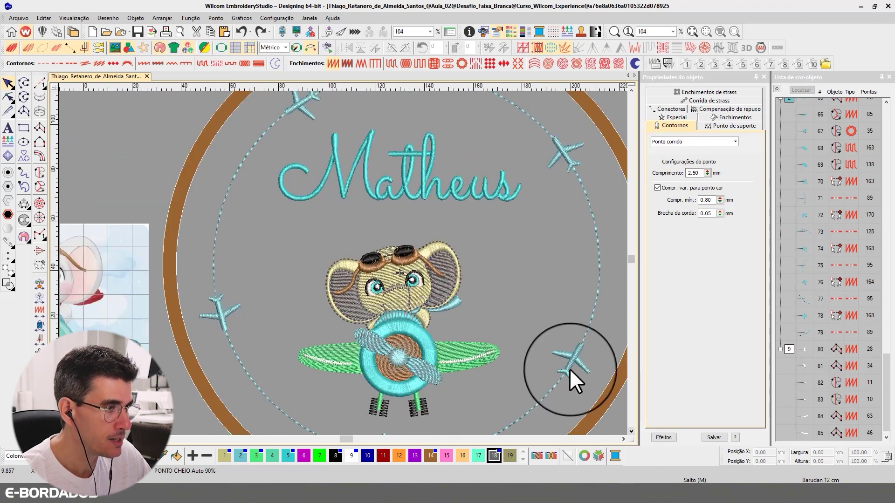
scroll(337, 255, down, 2)
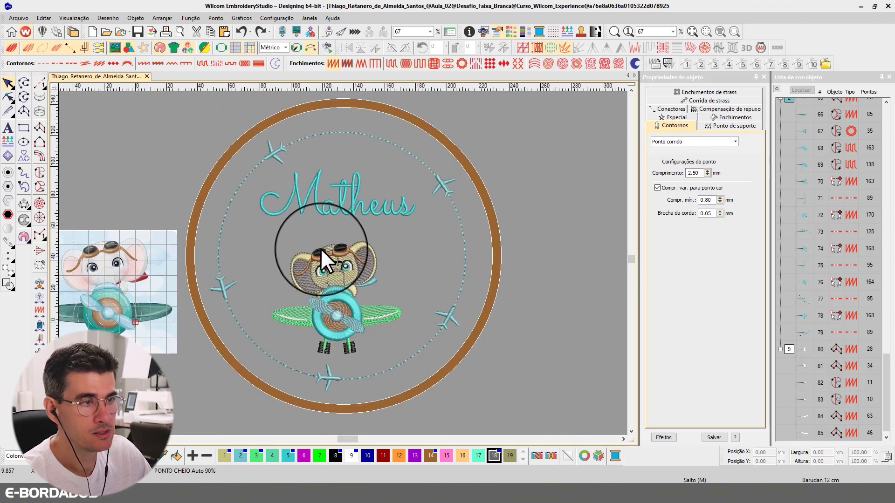
scroll(340, 288, up, 3)
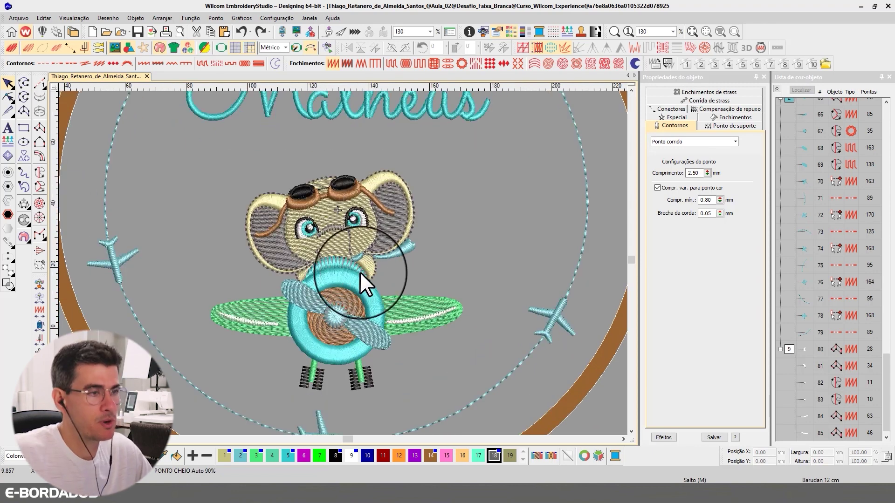
scroll(331, 224, up, 2)
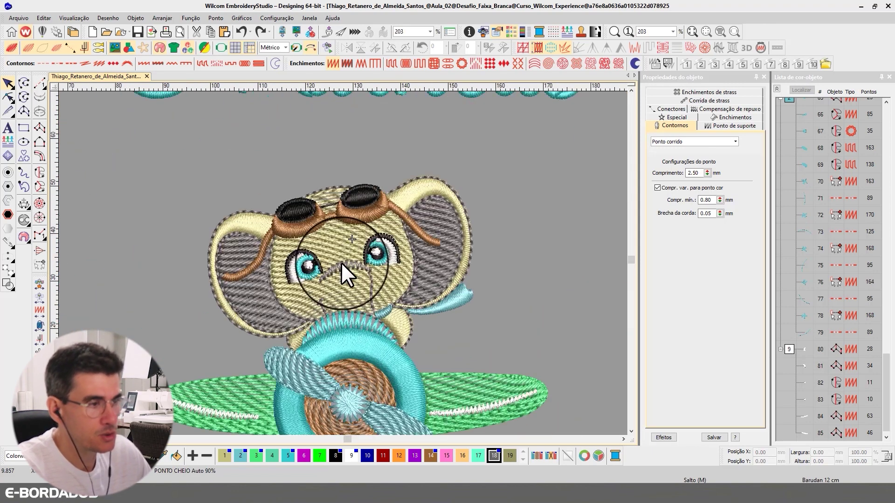
Switch TrueView and the needle-point display on and off to examine the stitch structure of the elephant's face
key(t)
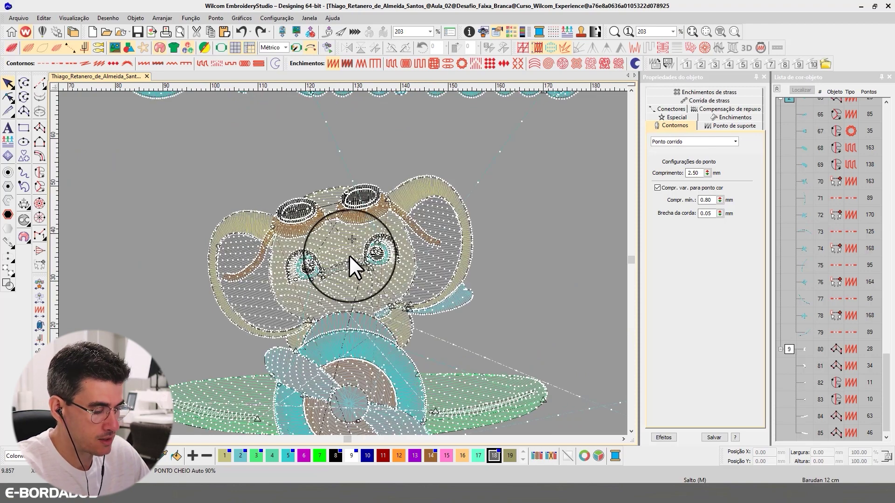
key(period)
key(t)
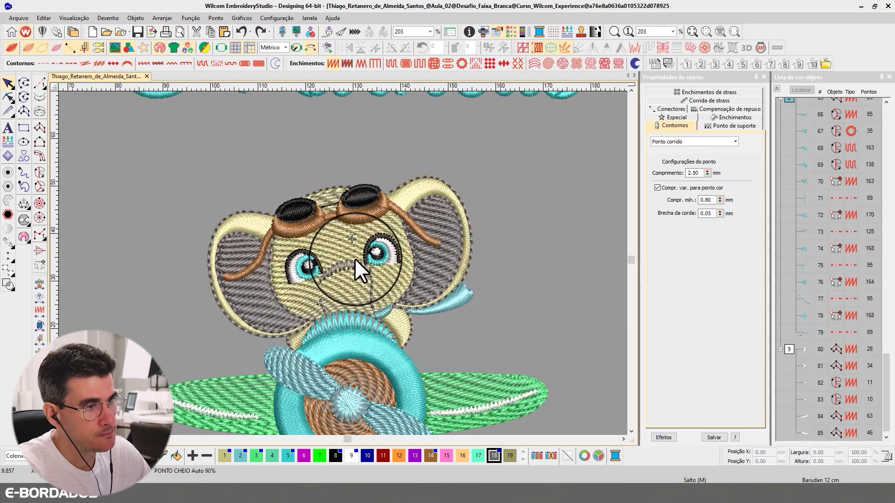
key(t)
key(t)
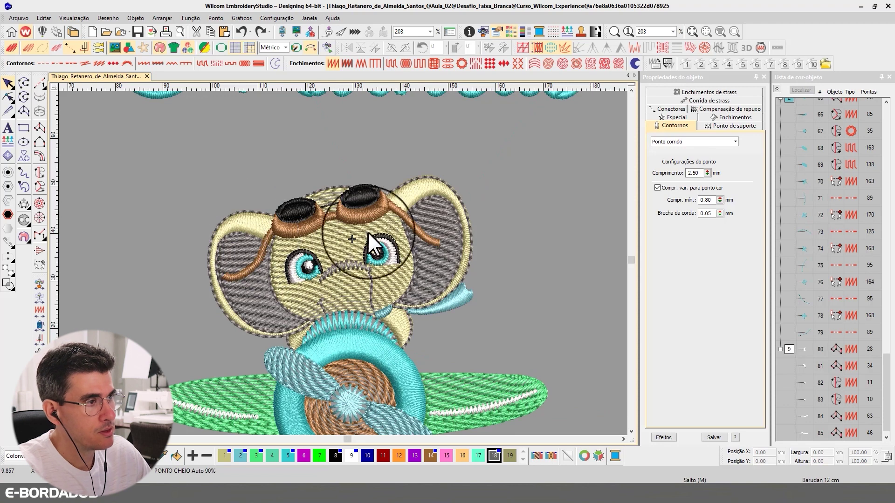
key(t)
Inspect the fill settings and stitch lines of the elephant's right ear border, with and without TrueView
click(401, 188)
key(t)
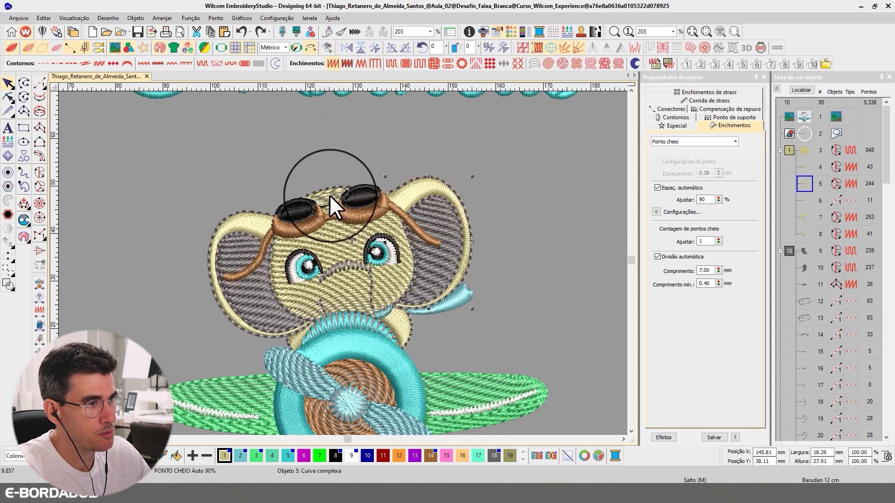
key(t)
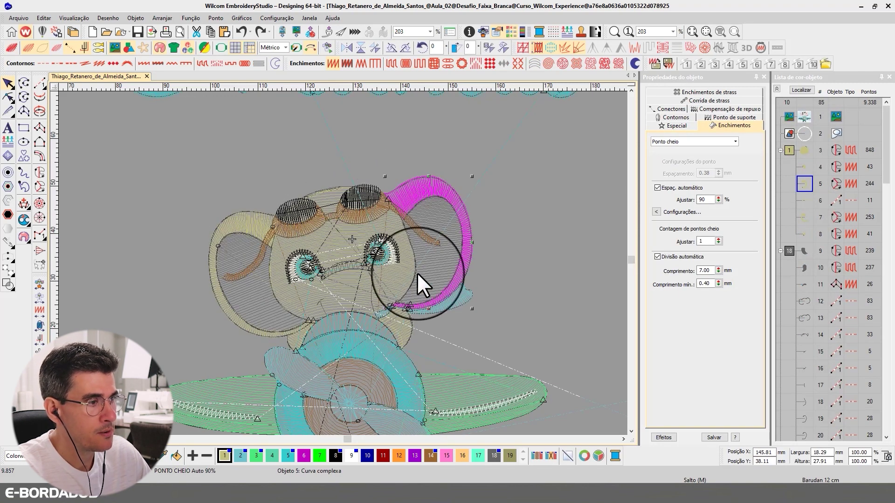
key(t)
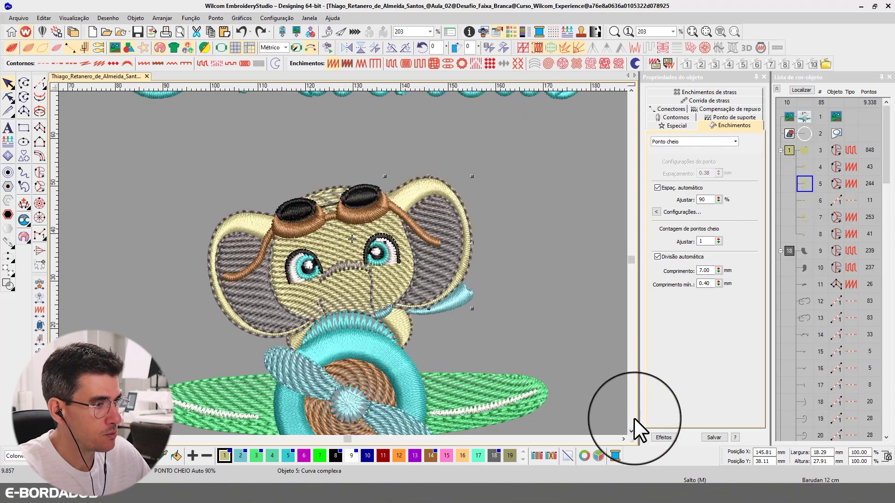
click(631, 431)
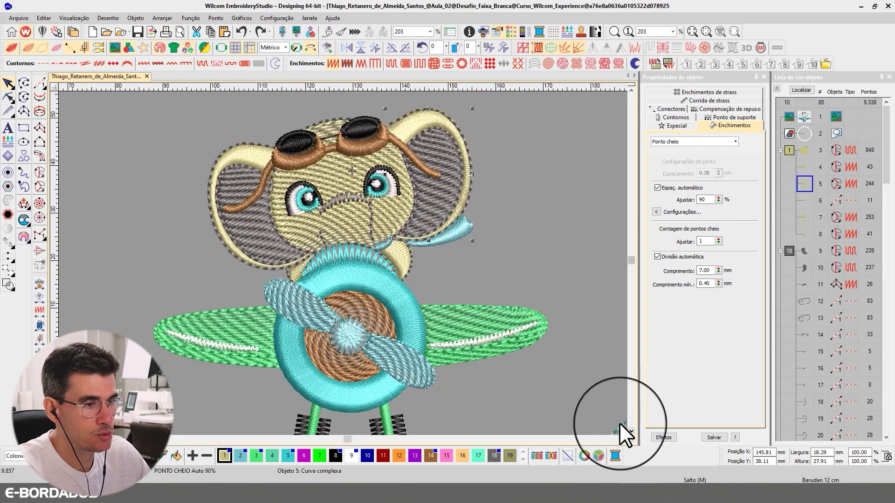
Collapse the color-object list to its color groups and locate the brown goggle strap over the left ear
click(777, 89)
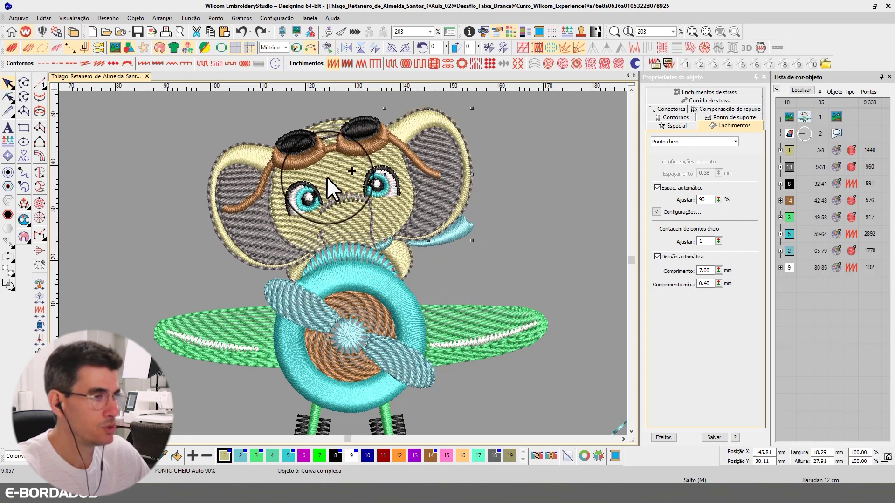
click(256, 190)
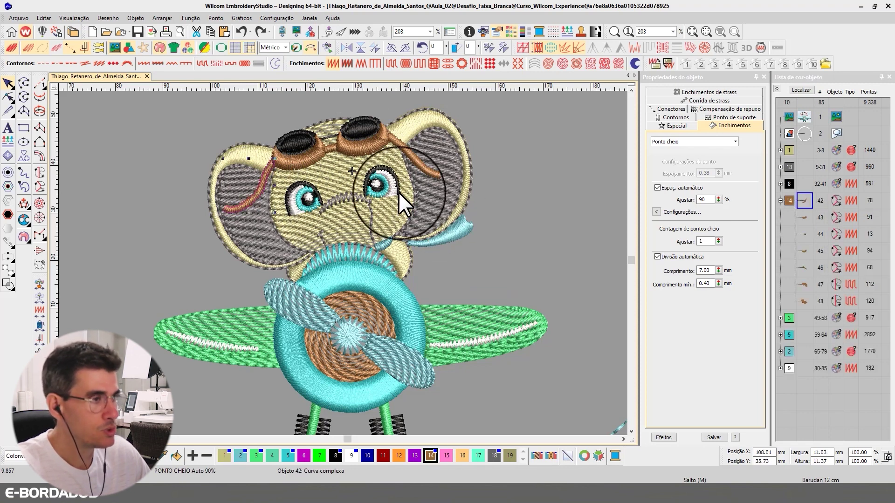
Compare the column stitches of both blue irises, with and without TrueView
scroll(391, 192, up, 3)
click(318, 272)
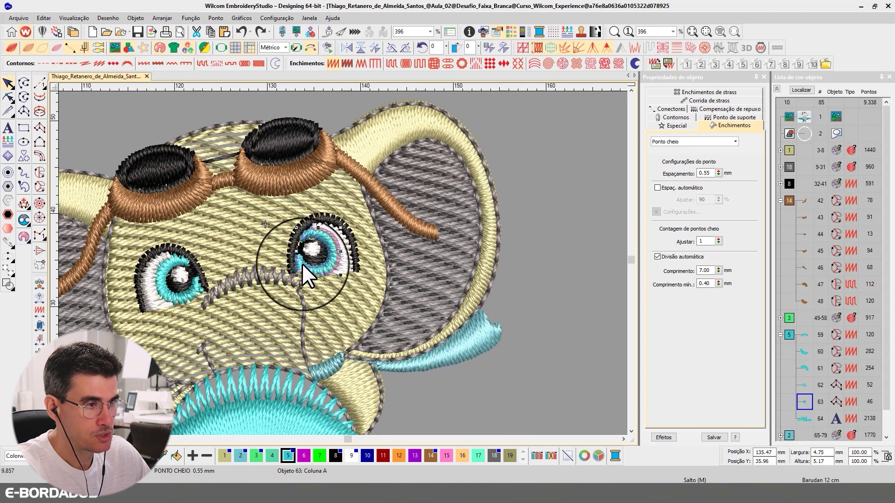
key(t)
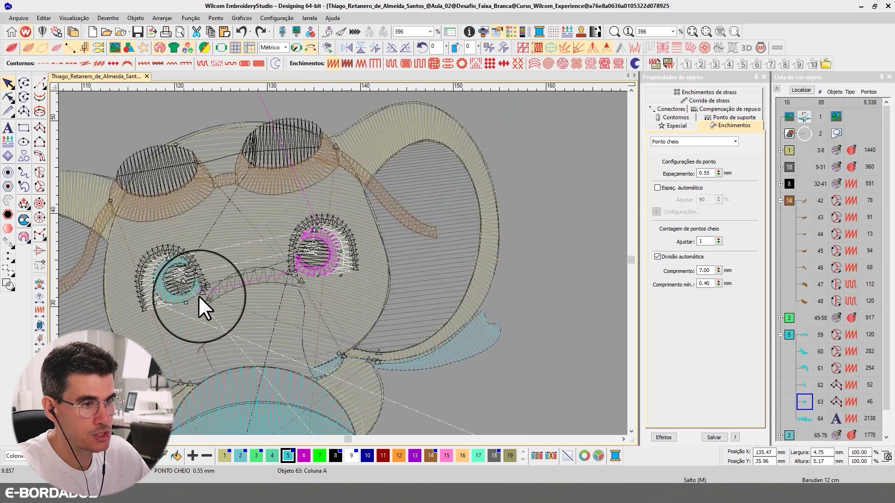
key(t)
click(185, 295)
key(t)
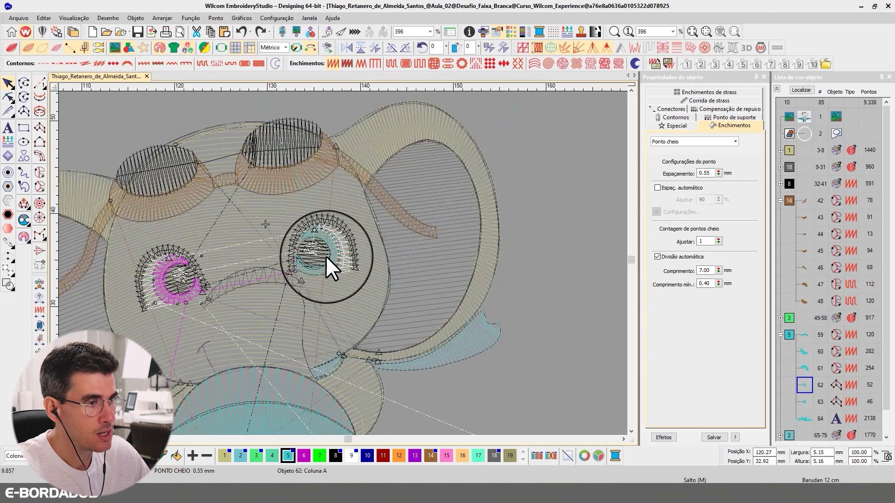
click(328, 246)
key(t)
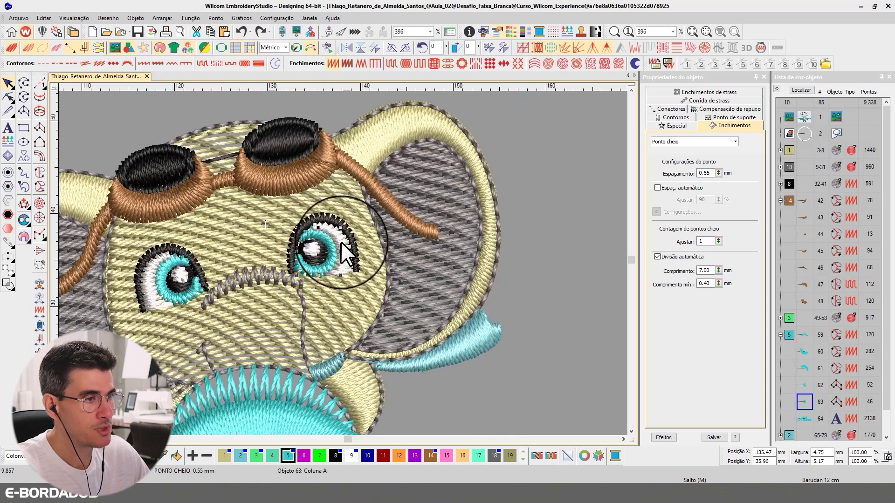
Inspect the stitch angle and spacing of the right eye's white area, with and without TrueView
click(341, 236)
key(t)
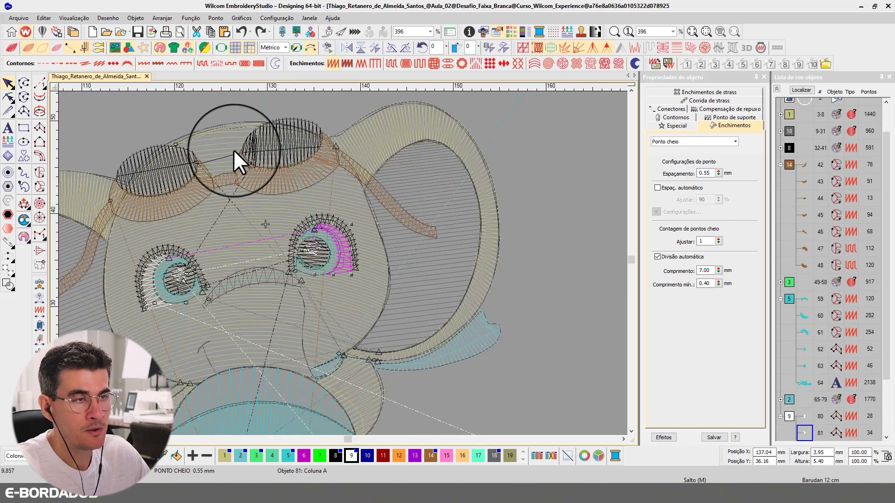
key(t)
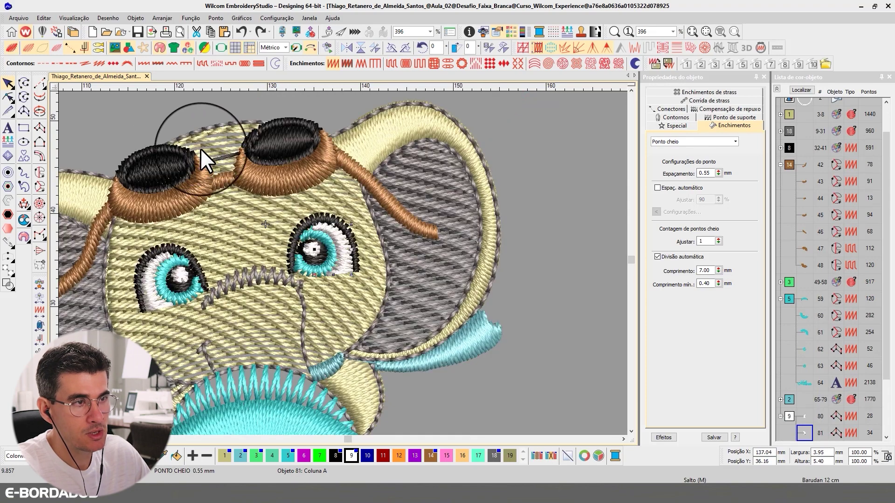
Inspect the running-stitch contour along the top of the elephant's head between the goggle lenses, without TrueView
key(t)
scroll(201, 152, up, 2)
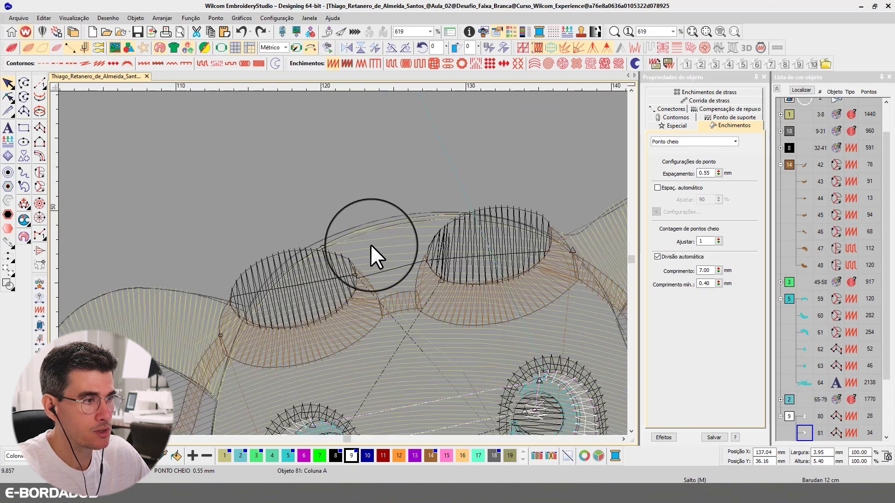
click(368, 230)
click(368, 226)
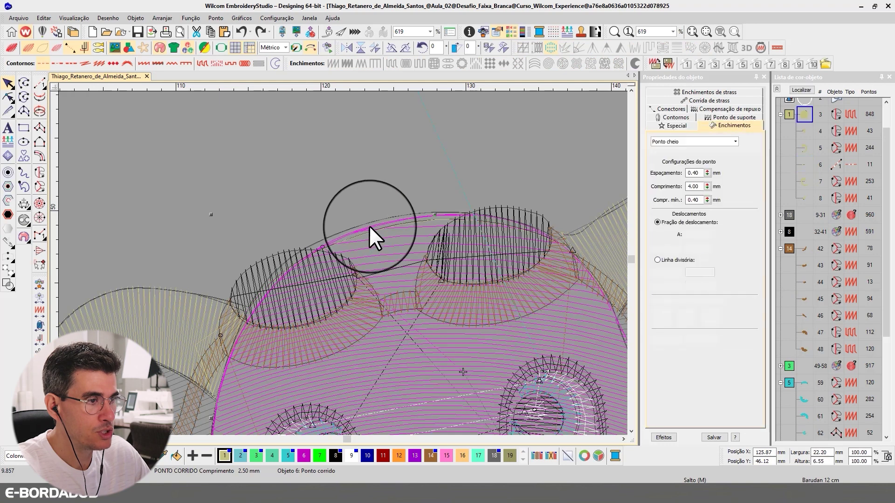
Reshape the head's Tatami fill between the goggle lenses so its upper edge reaches the grey running-stitch contour
key(t)
click(351, 229)
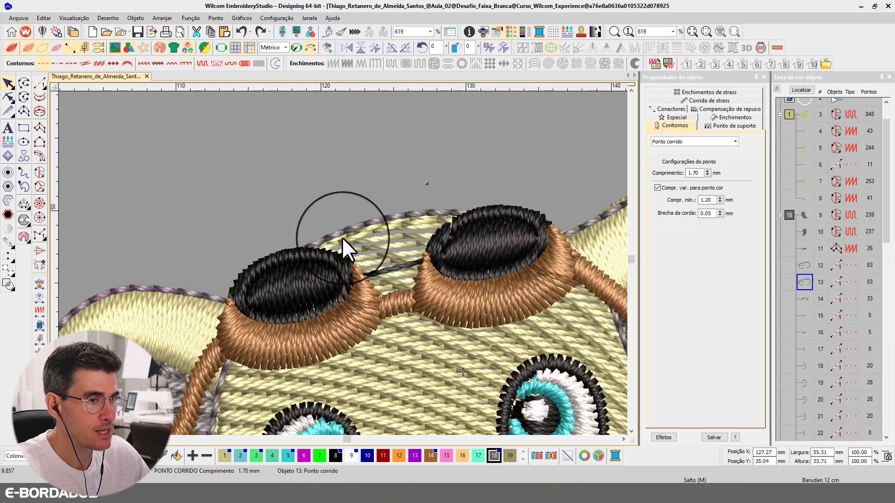
key(t)
click(378, 245)
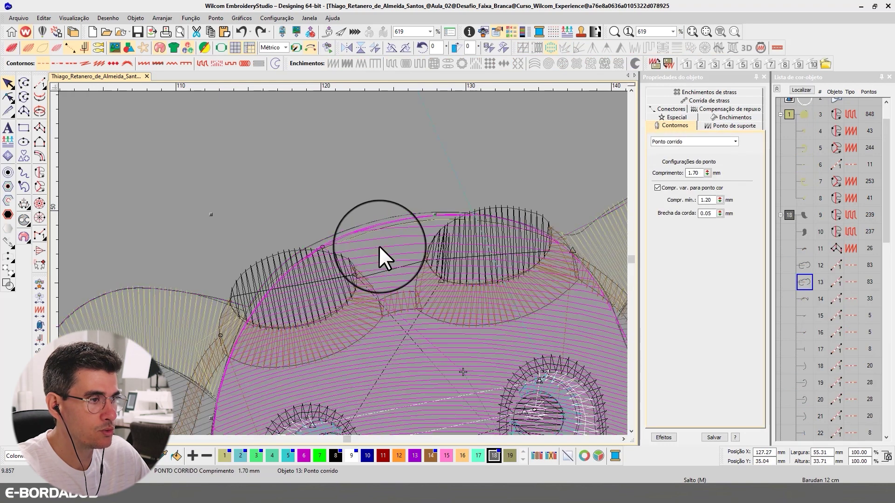
click(8, 97)
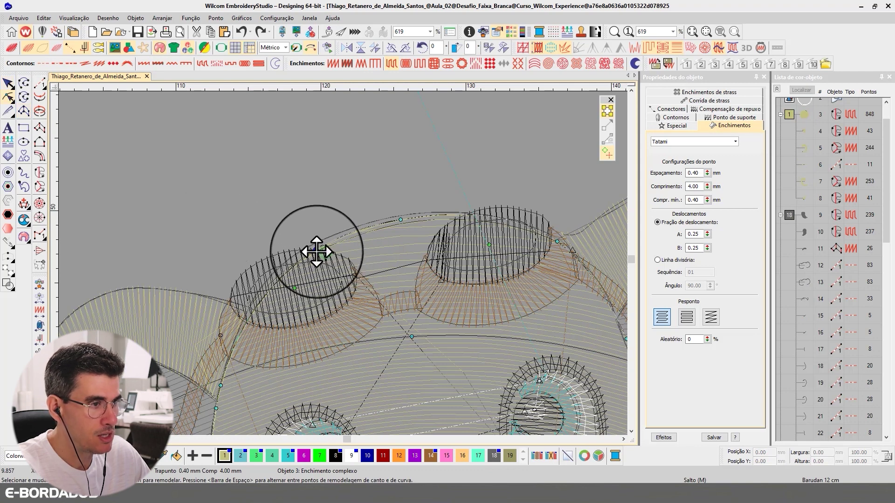
drag(315, 250, 302, 251)
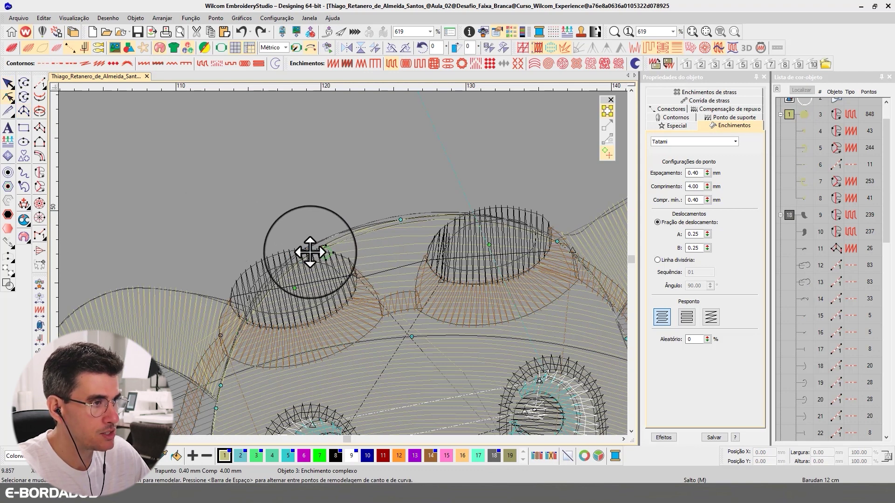
drag(400, 220, 406, 215)
click(405, 215)
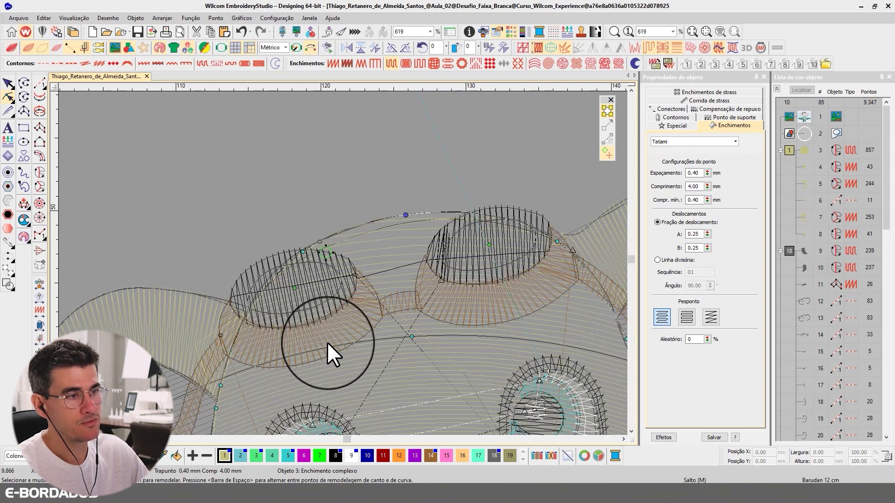
key(t)
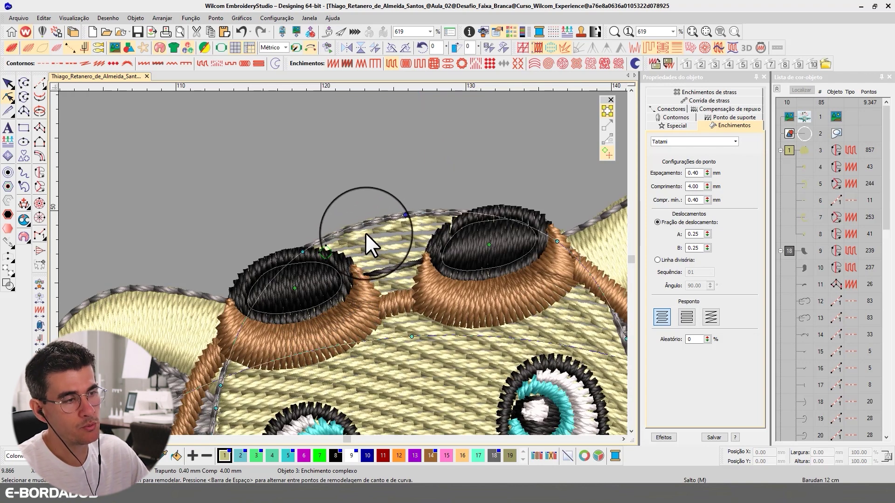
click(9, 83)
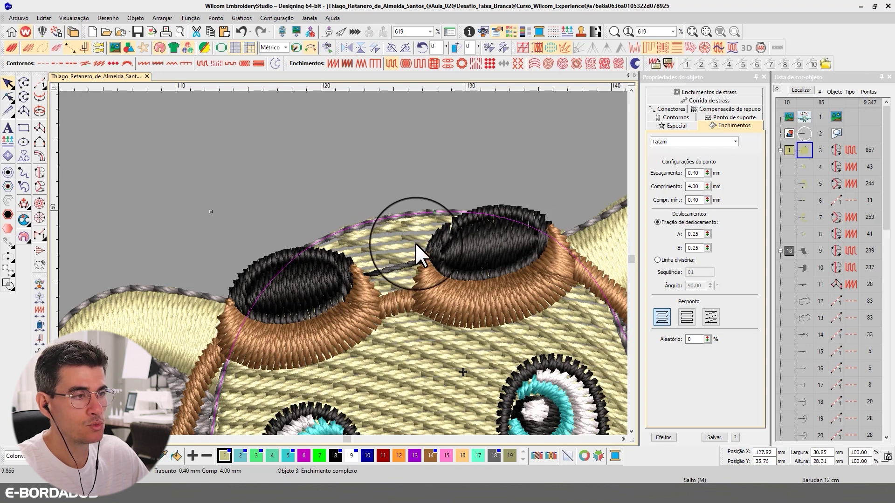
Open the cream satin border of the right ear for node reshaping, without TrueView
key(t)
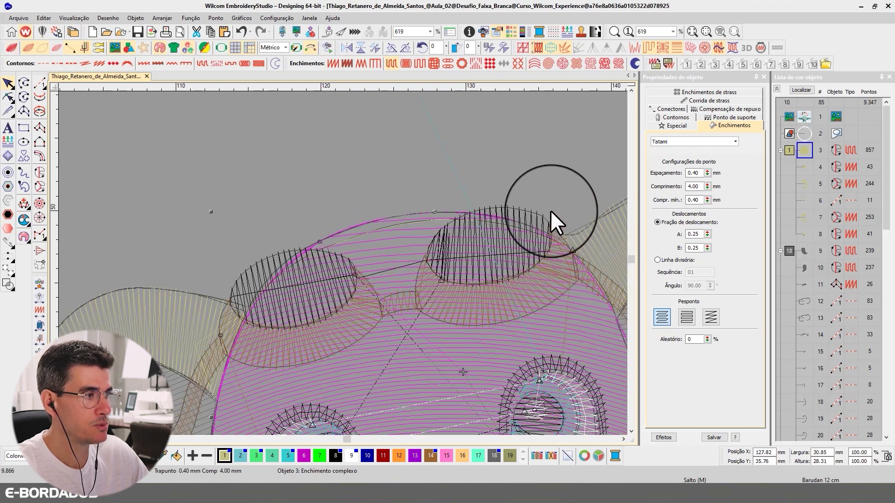
click(623, 439)
key(t)
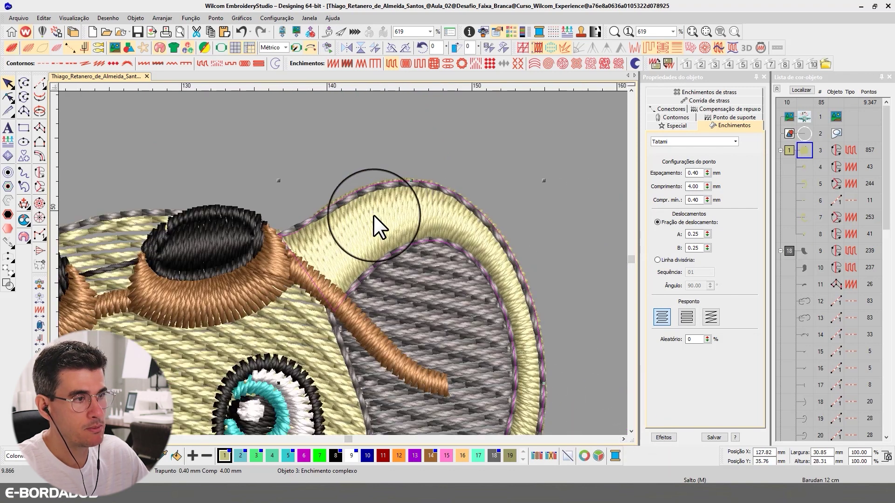
click(373, 214)
key(t)
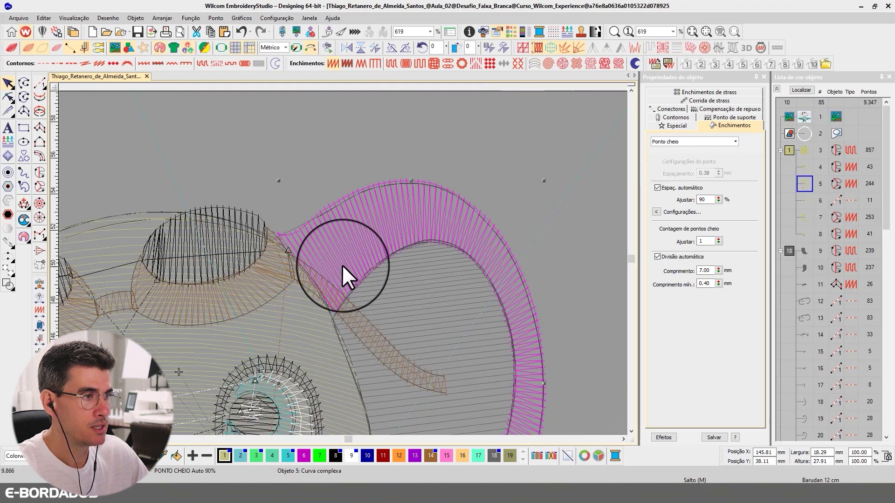
scroll(342, 265, up, 2)
click(9, 97)
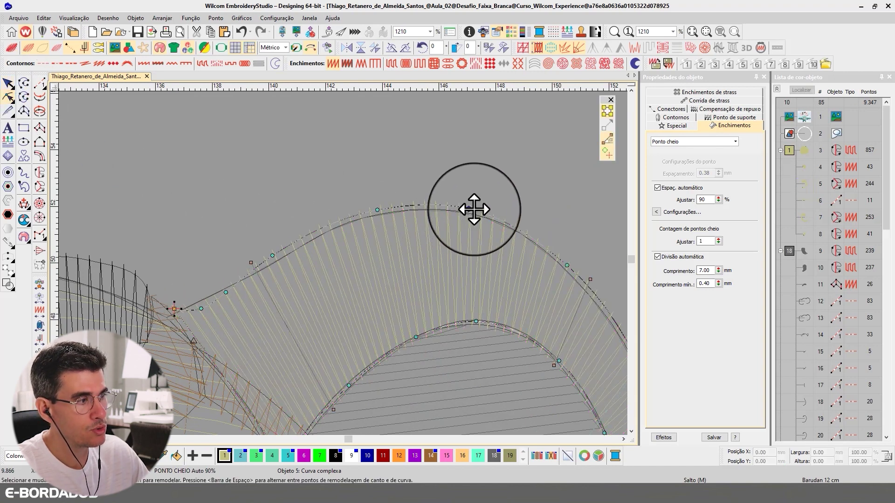
Move the two nodes on the upper-right curve of the right ear's satin border inward onto the contour line
key(t)
key(t)
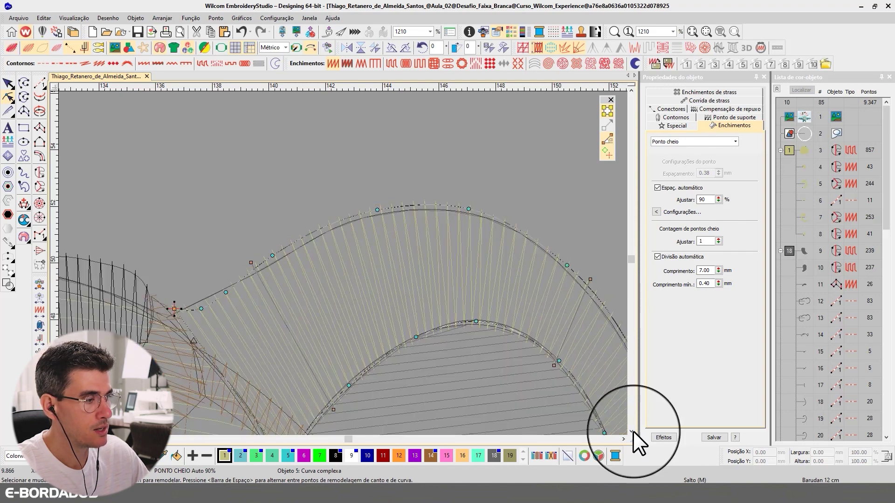
click(623, 439)
click(623, 439)
click(632, 431)
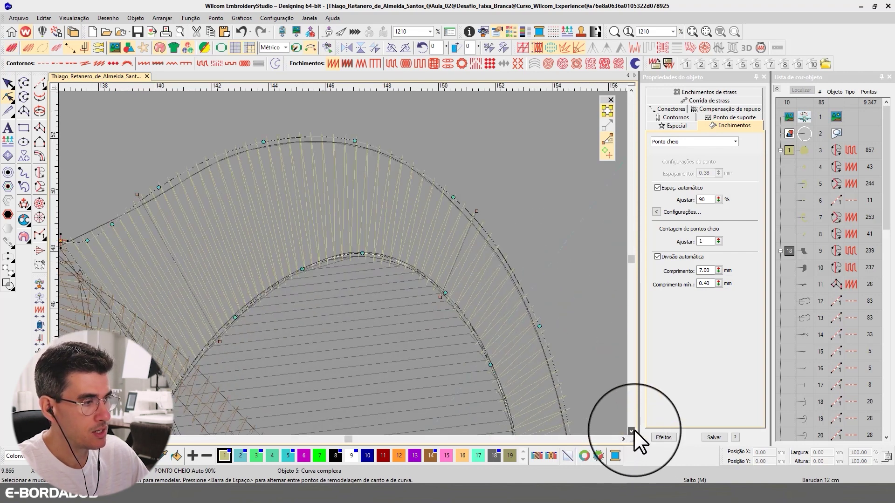
click(631, 431)
click(632, 431)
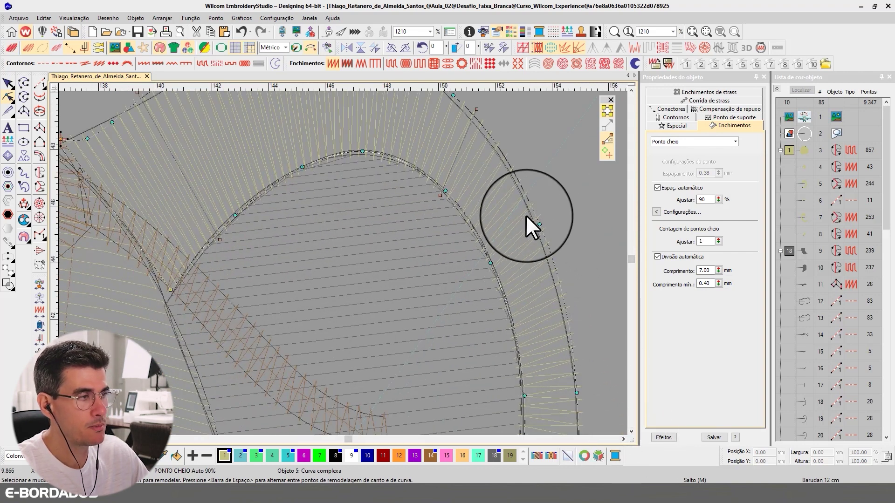
click(631, 89)
click(631, 89)
click(630, 89)
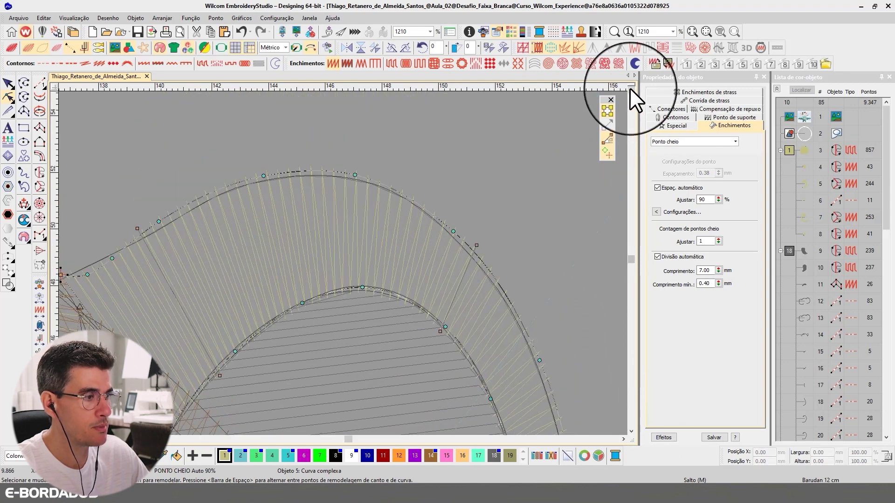
drag(540, 360, 534, 362)
drag(456, 228, 449, 233)
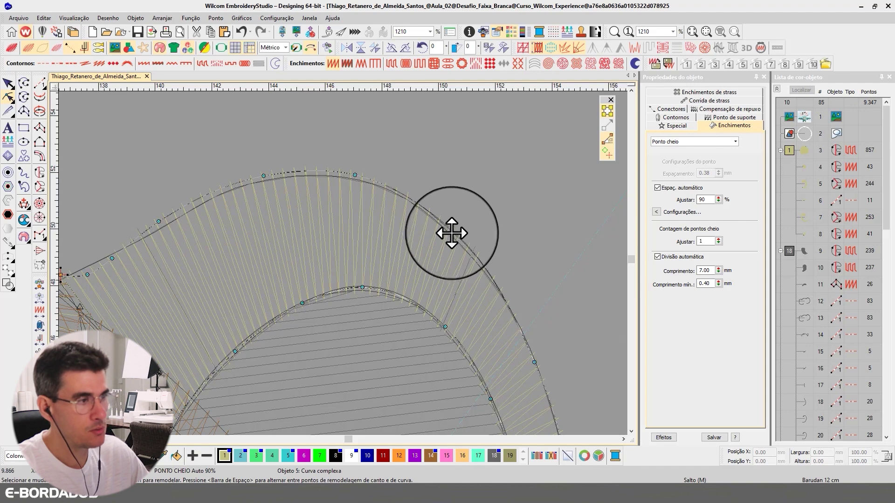
Align the remaining upper-edge nodes of the right ear's satin border with the contour, down to the goggle strap, and check it in TrueView
drag(354, 172, 353, 173)
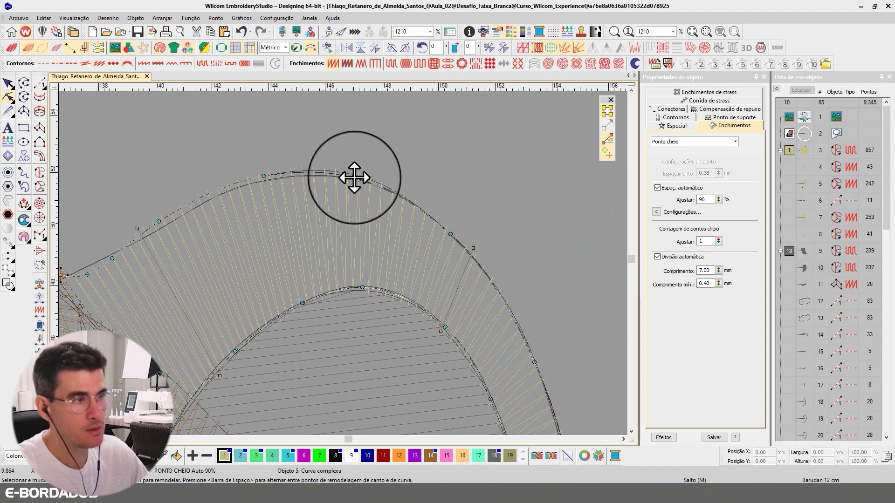
click(265, 181)
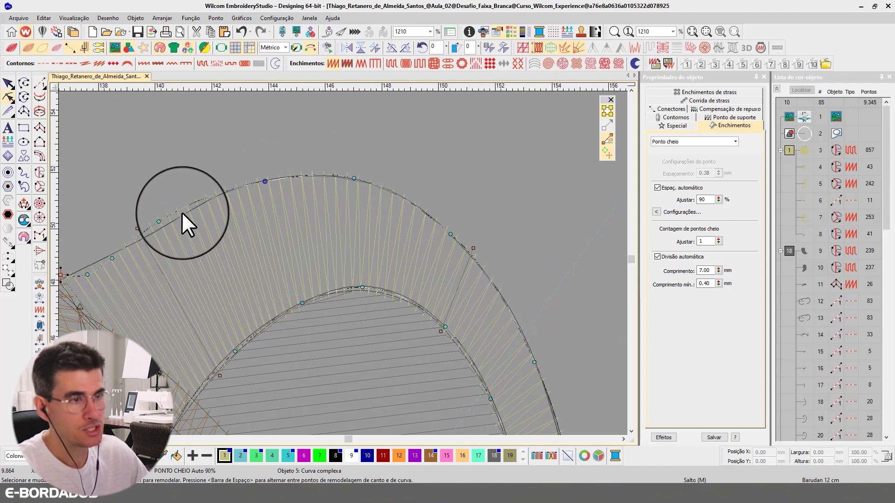
drag(160, 226, 161, 227)
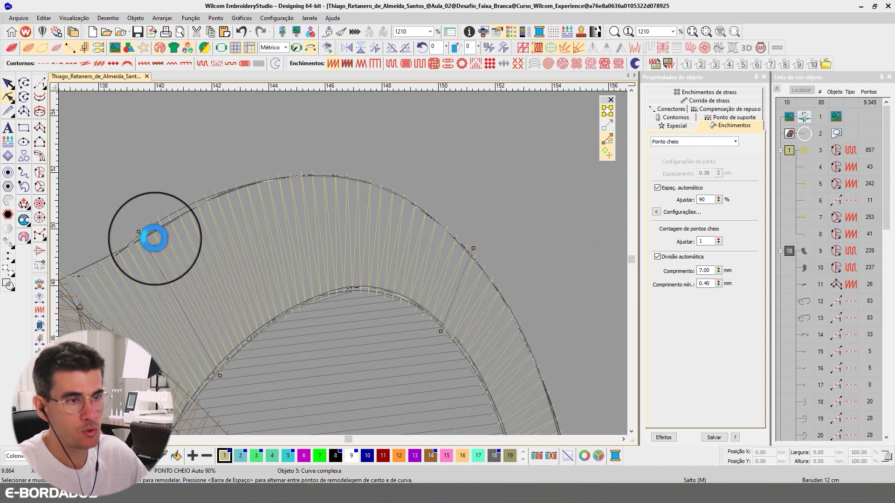
drag(87, 274, 188, 274)
drag(240, 254, 236, 252)
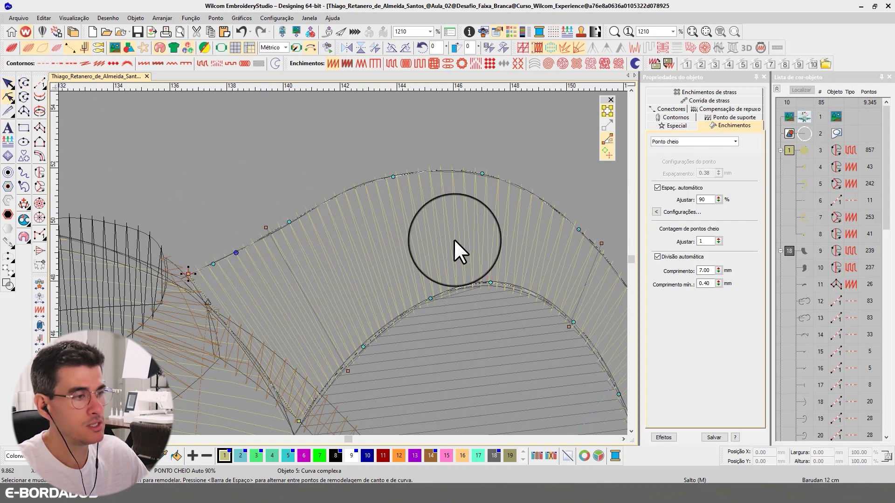
key(t)
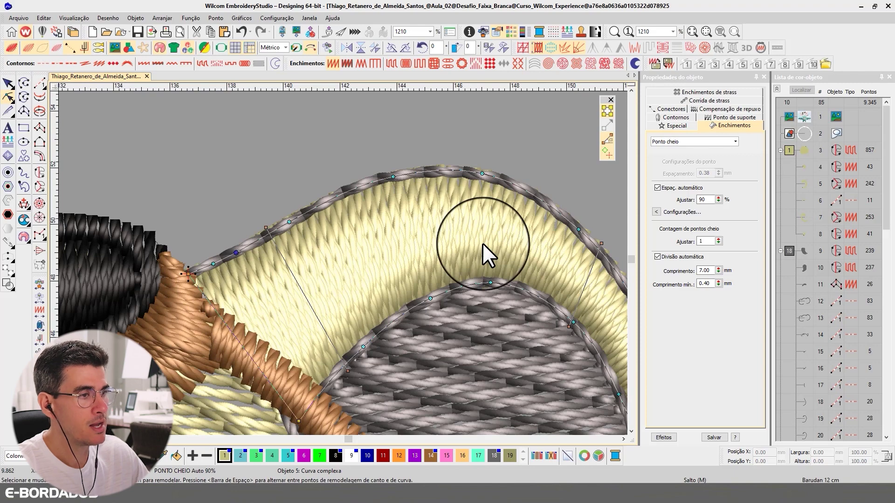
Examine how the right ear's satin border follows its contour down the outer side
key(t)
click(631, 431)
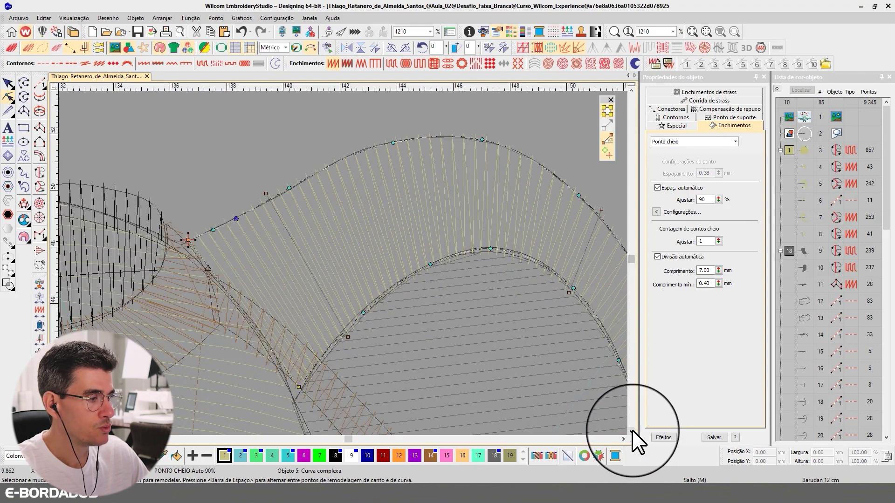
click(631, 431)
click(624, 439)
click(624, 439)
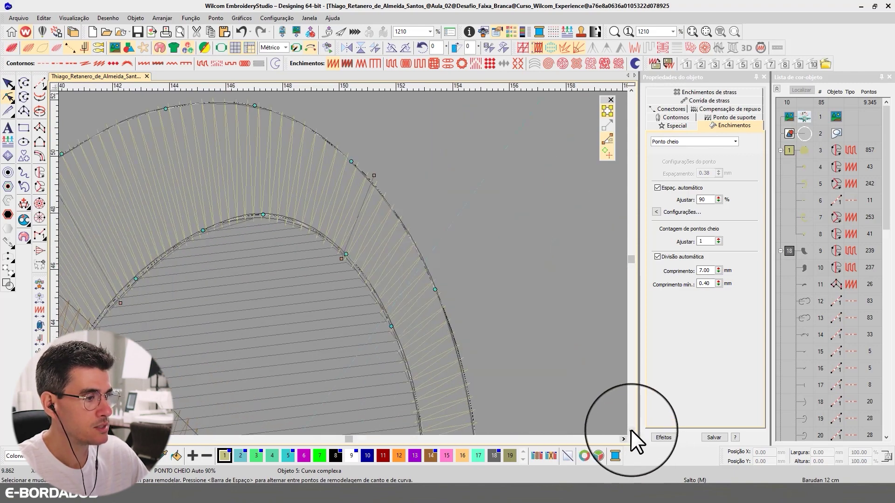
click(631, 430)
click(631, 431)
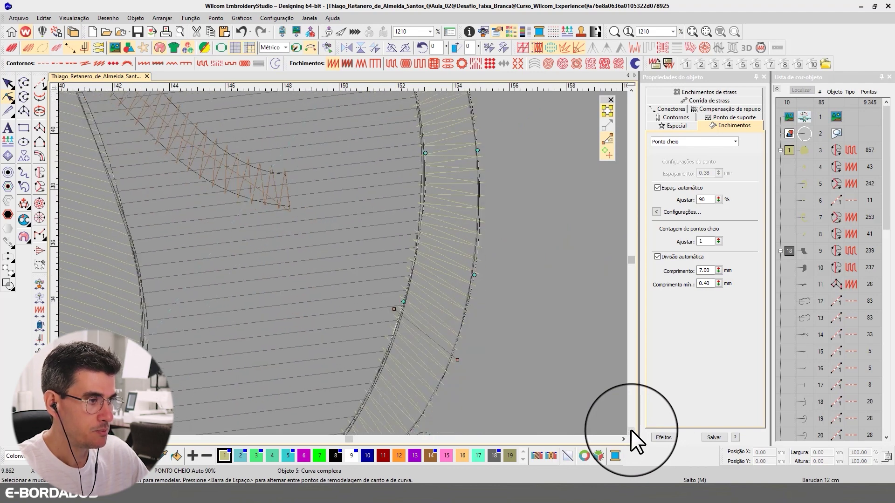
key(t)
key(t)
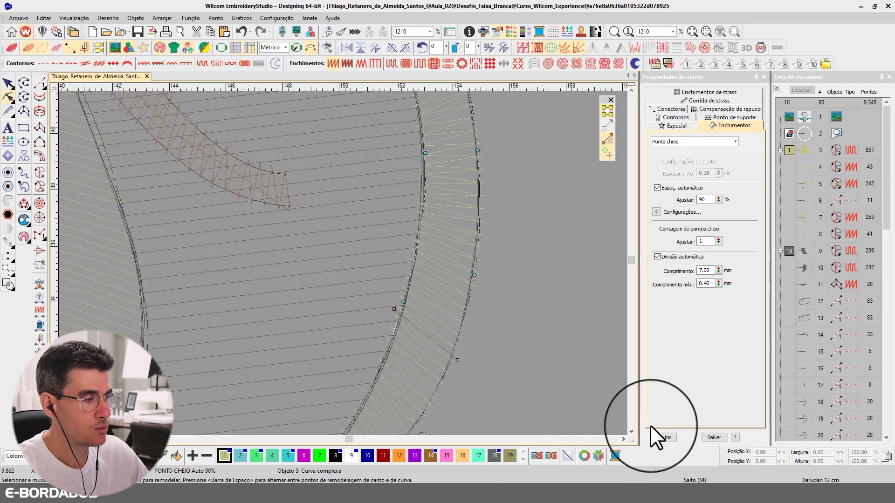
Move the two outer-edge nodes of the right ear's satin border beside the blue scarf inward onto the contour, then finish reshaping
click(631, 432)
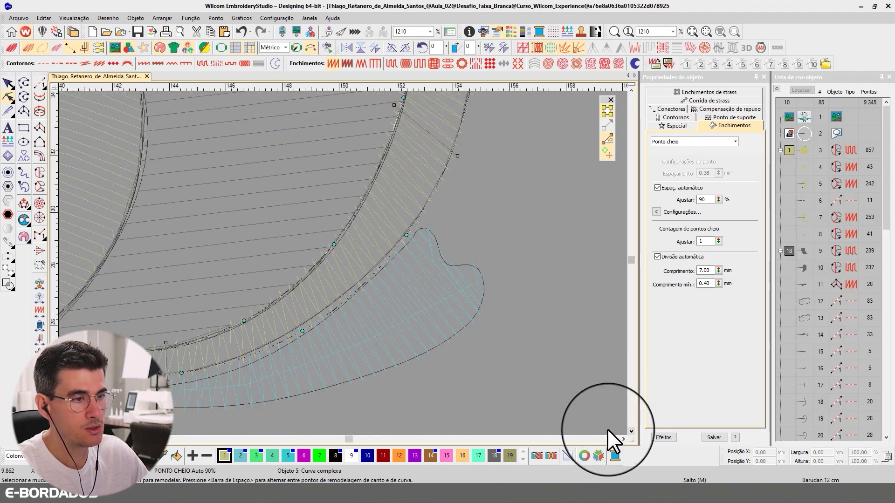
key(t)
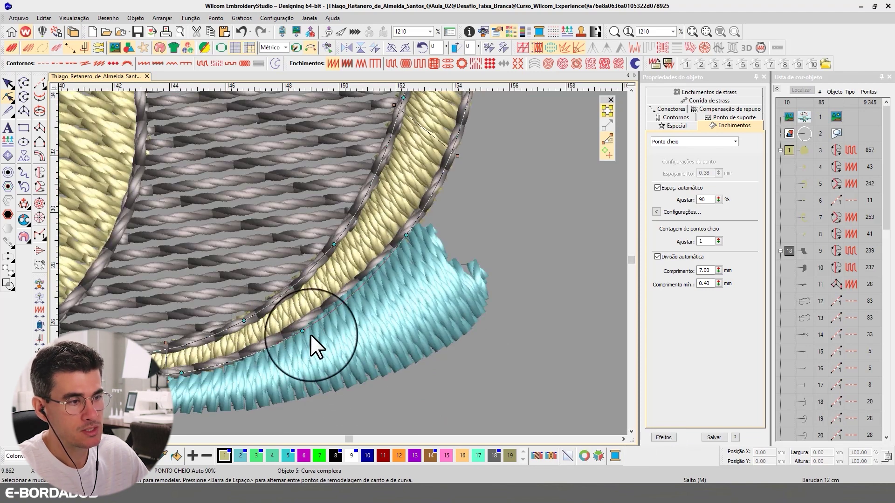
drag(302, 331, 297, 328)
drag(407, 235, 401, 238)
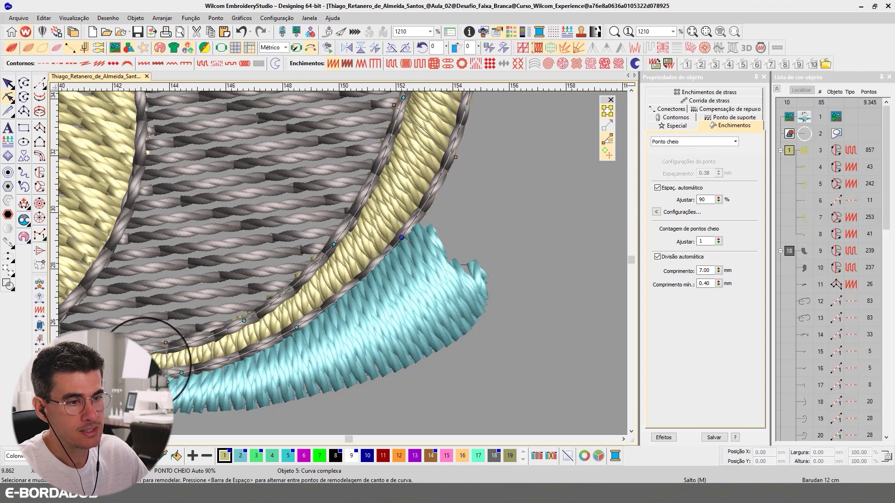
scroll(78, 365, down, 2)
click(379, 256)
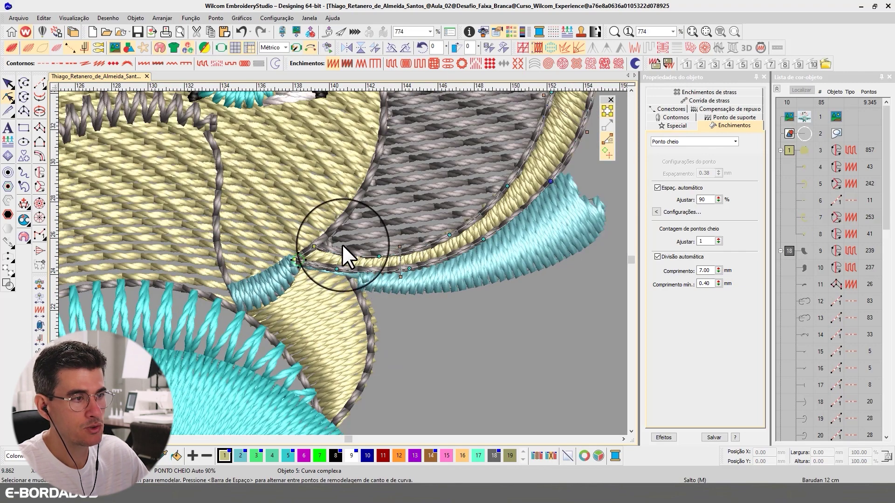
click(8, 84)
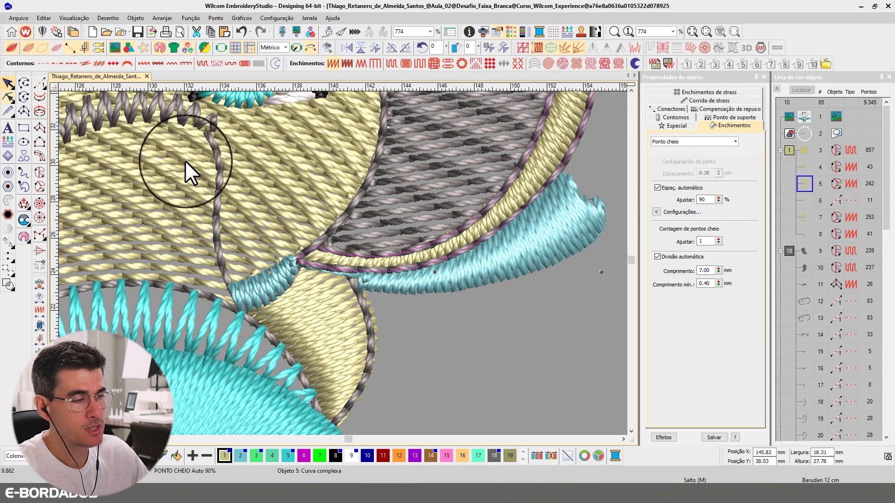
Inspect the satin settings of the cream body piece below the scarf and of the turquoise fringe above the airplane ring
click(317, 288)
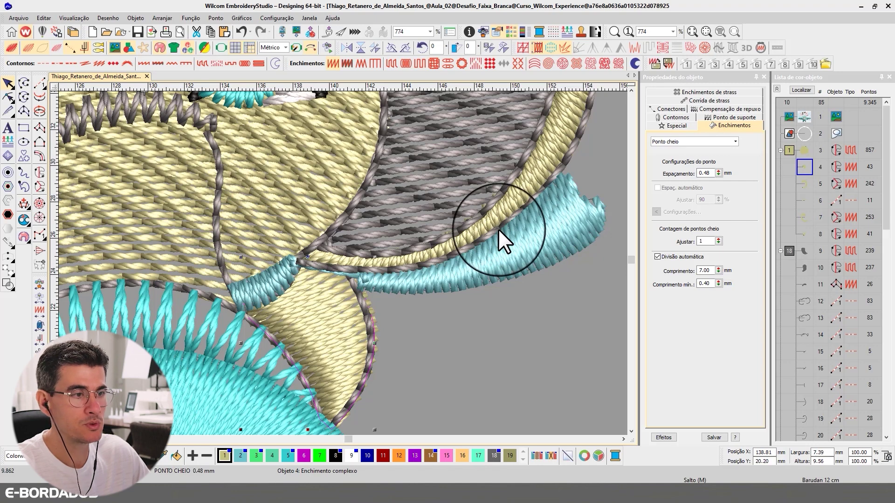
scroll(250, 242, down, 2)
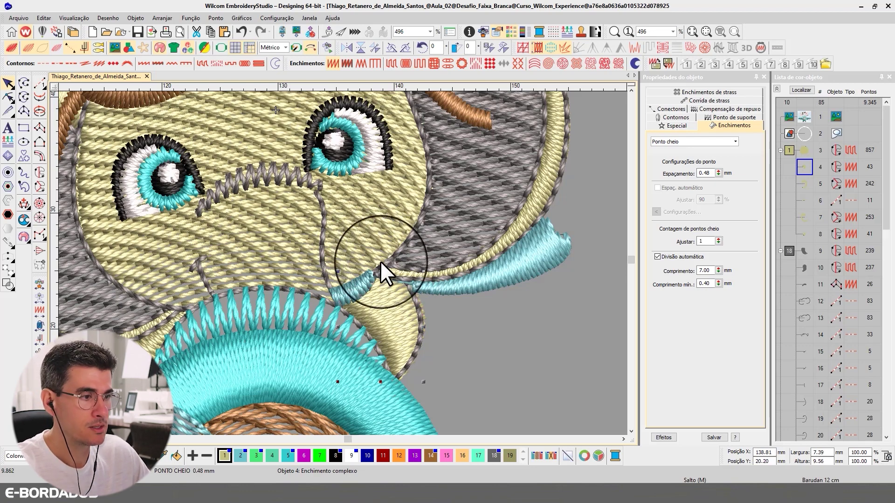
click(269, 321)
click(269, 304)
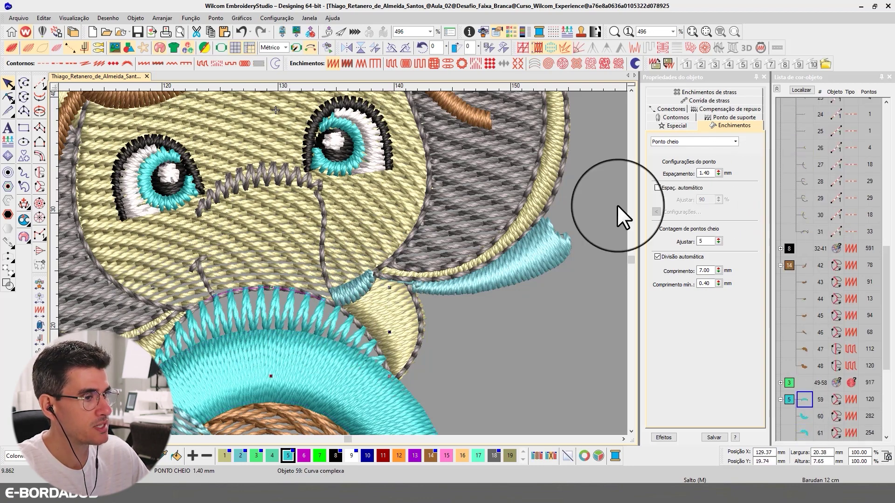
scroll(332, 306, down, 2)
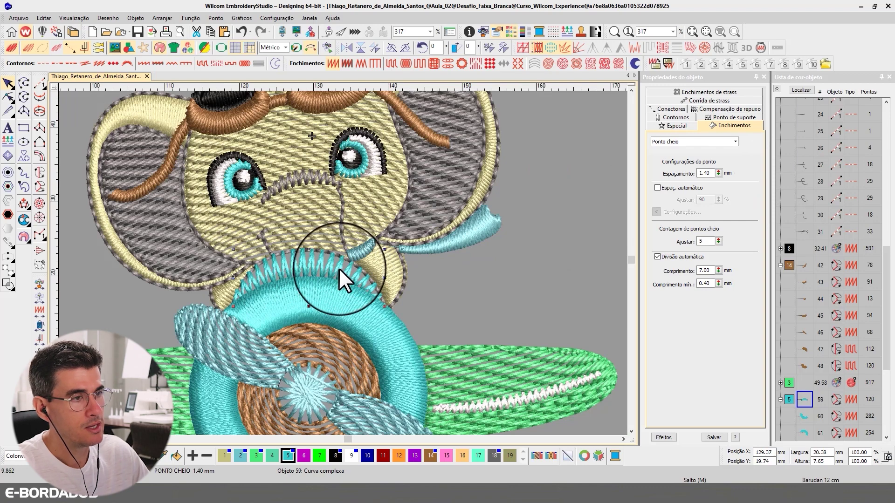
scroll(340, 257, down, 1)
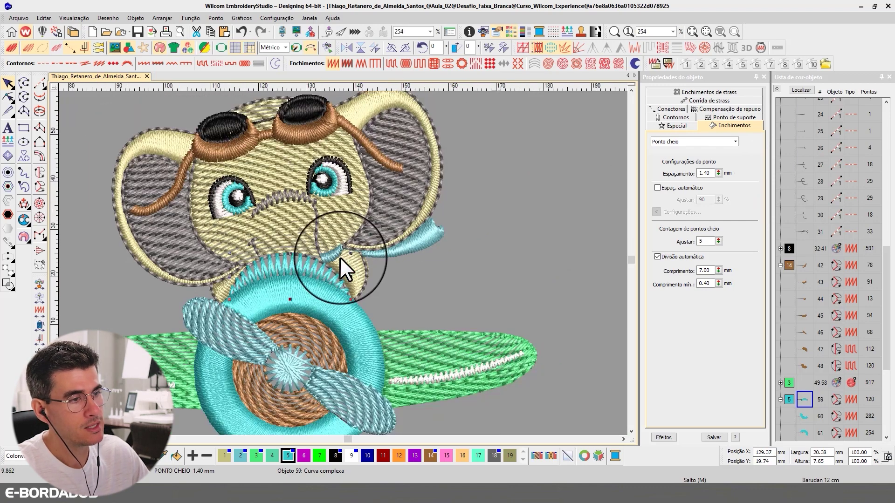
Inspect the fill settings of the upper brown disc piece behind the propeller and the upper turquoise ring piece
scroll(339, 258, down, 1)
scroll(295, 270, up, 1)
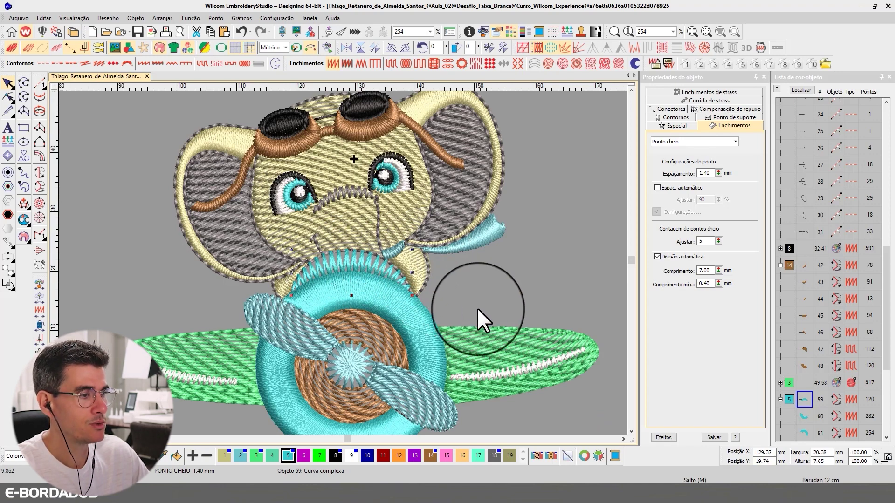
click(631, 431)
click(630, 430)
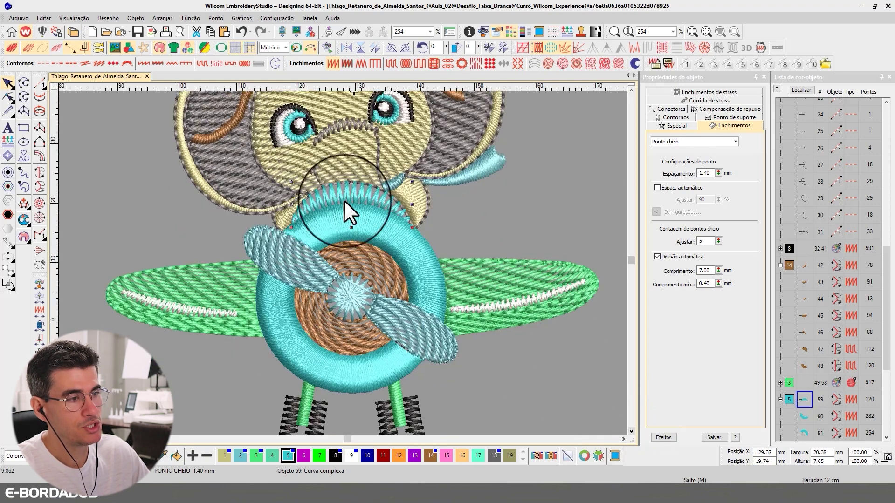
click(357, 257)
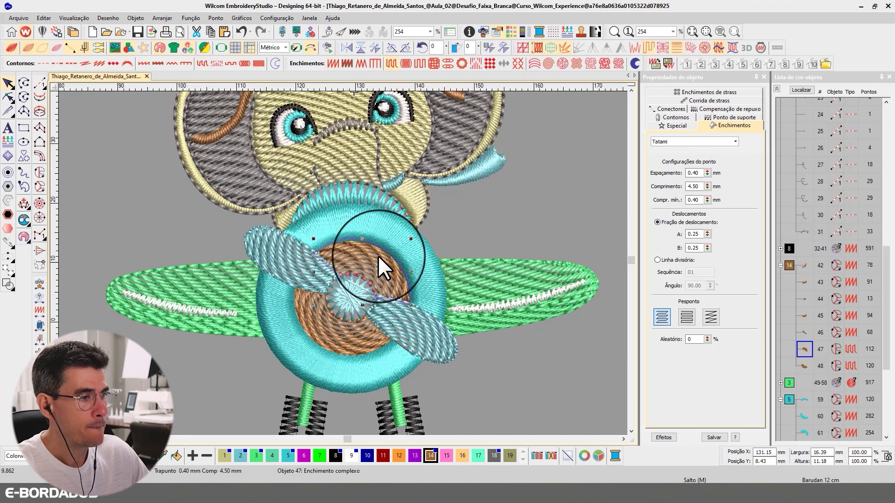
click(354, 222)
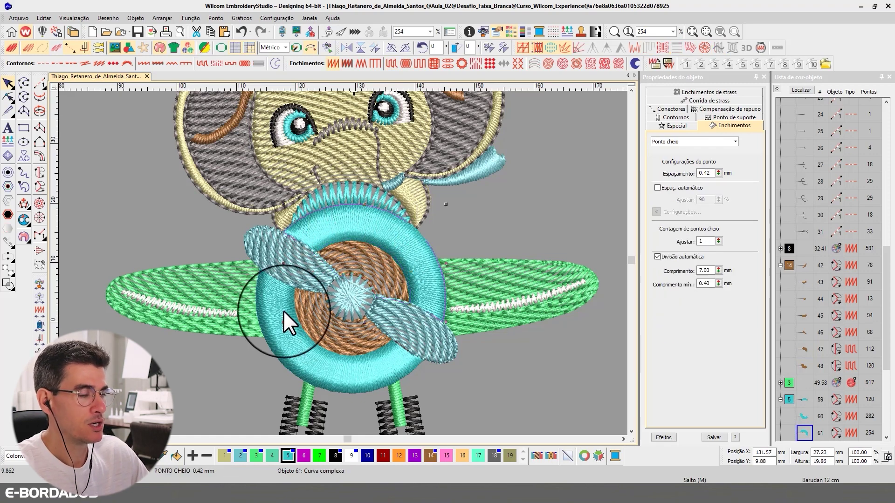
Compare the stitched airplane ring with the reference picture beside the design, ending on a close view of the ring
scroll(343, 262, down, 5)
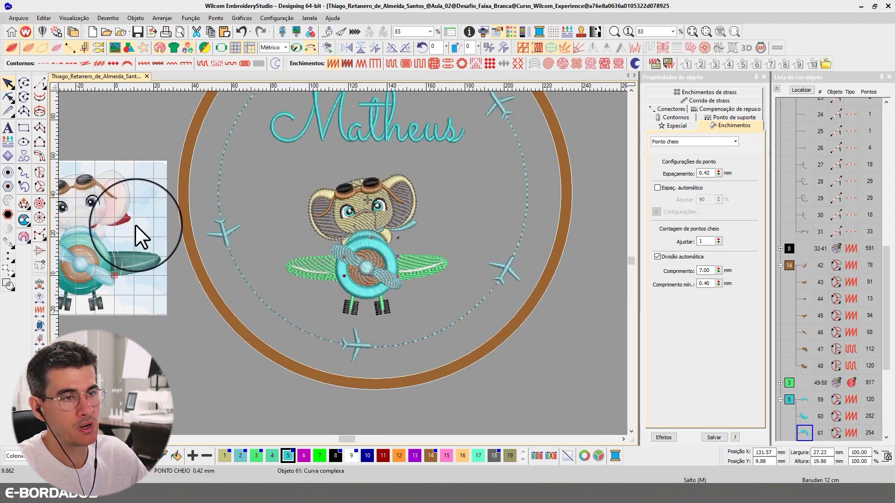
scroll(135, 225, down, 1)
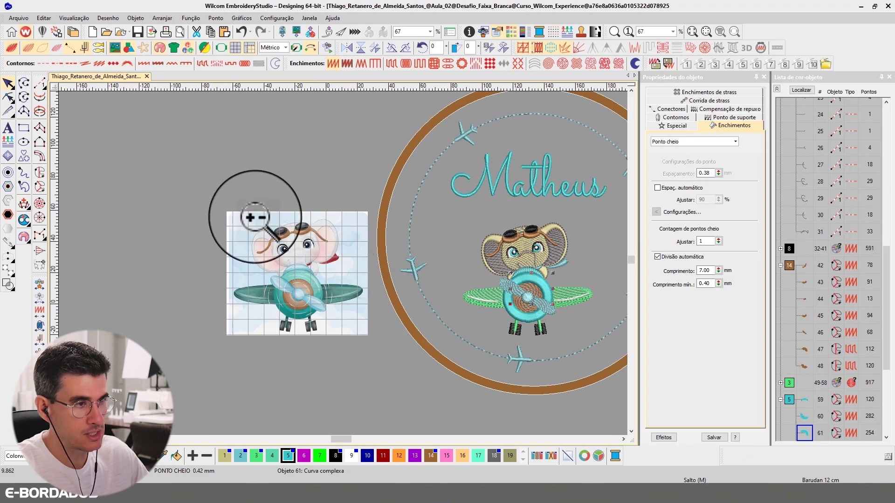
scroll(365, 336, up, 4)
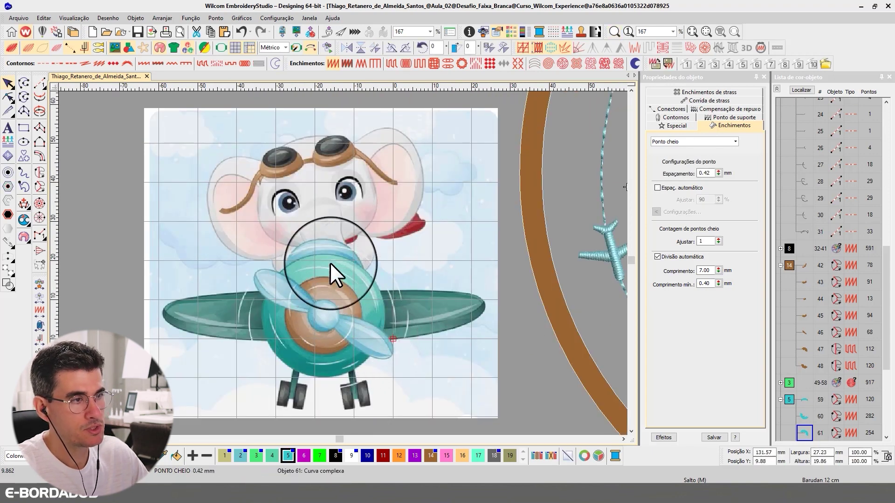
scroll(353, 275, down, 2)
key(b)
drag(478, 234, 600, 330)
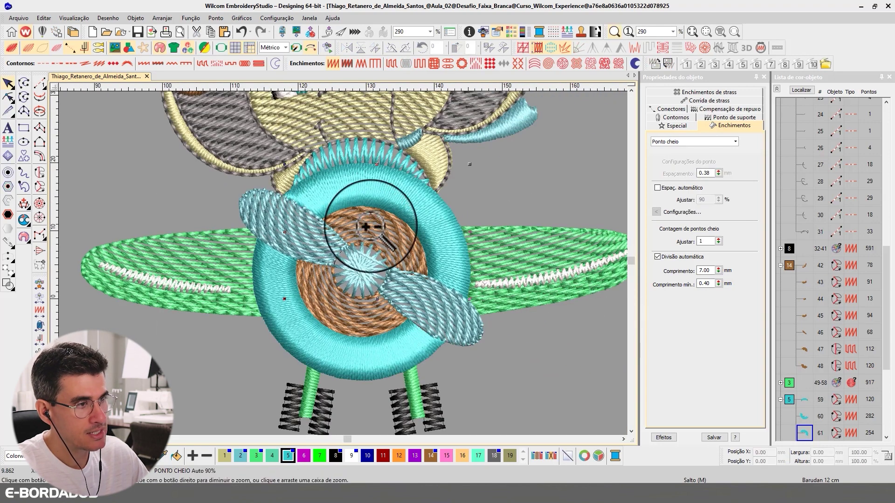
Select both brown Tatami pieces of the airplane's center disc, view them isolated, and restore the full design view
click(9, 83)
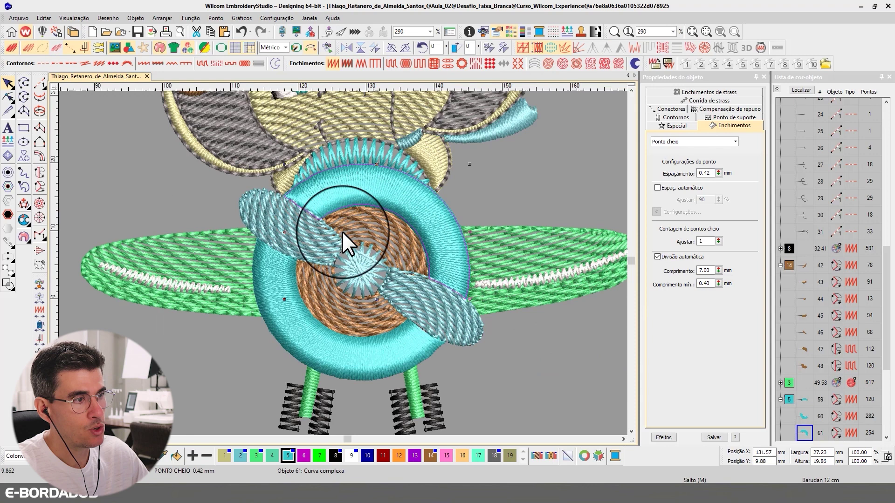
click(366, 223)
click(371, 314)
ctrl+click(392, 230)
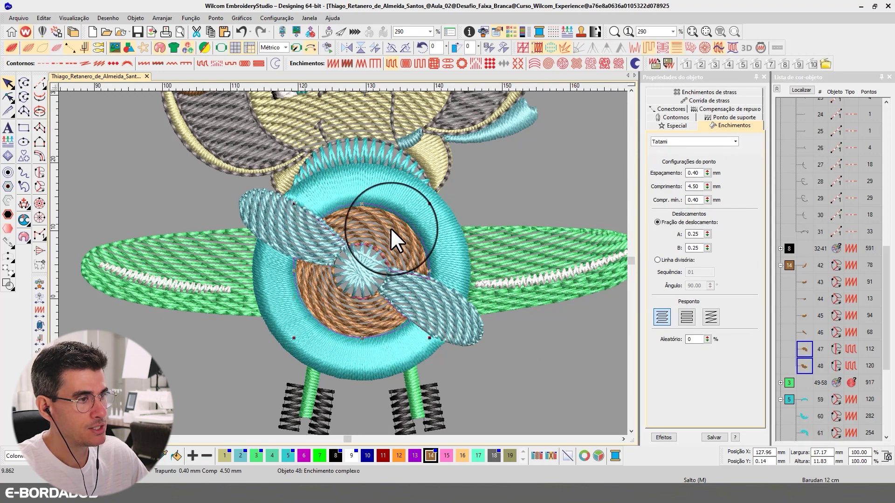
click(801, 89)
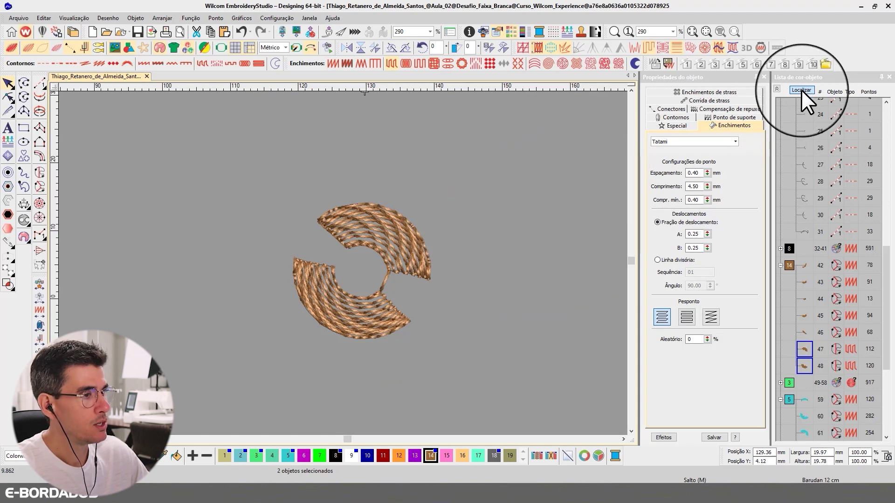
click(526, 226)
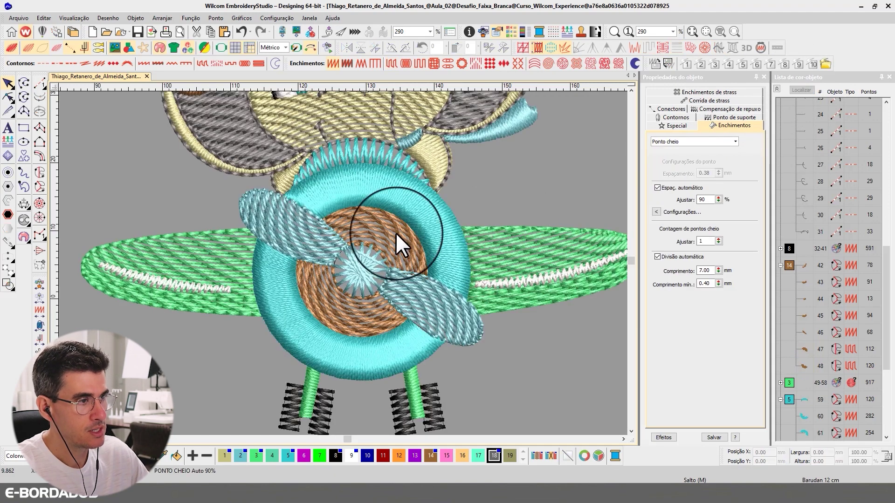
Examine the satin of the turquoise ring's upper piece, both in the whole-design view and close up
click(347, 200)
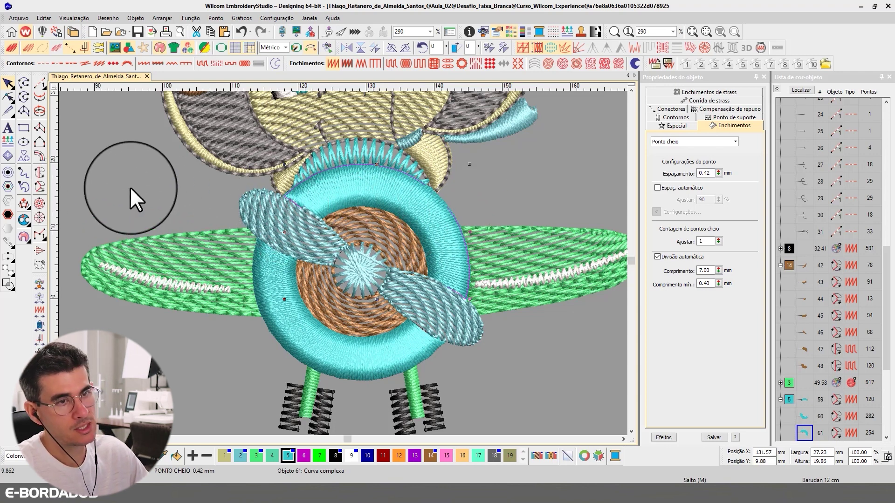
click(352, 188)
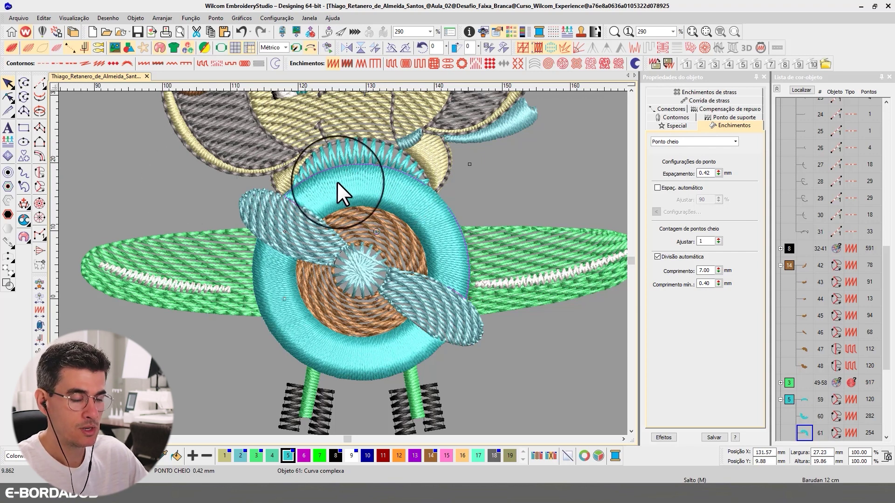
scroll(339, 179, down, 2)
scroll(365, 184, down, 1)
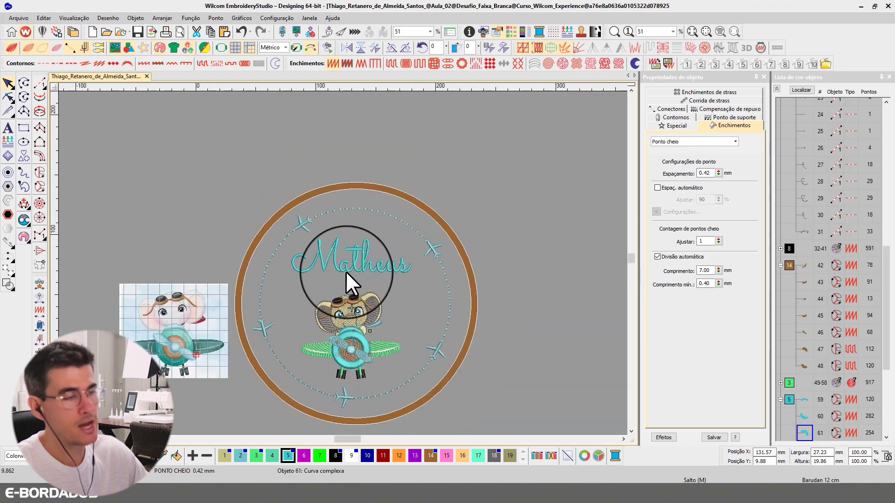
key(b)
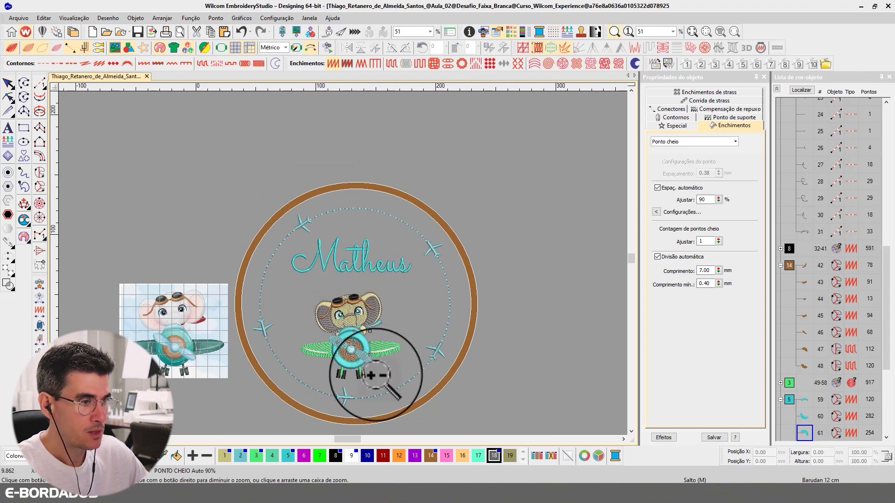
drag(375, 376, 382, 378)
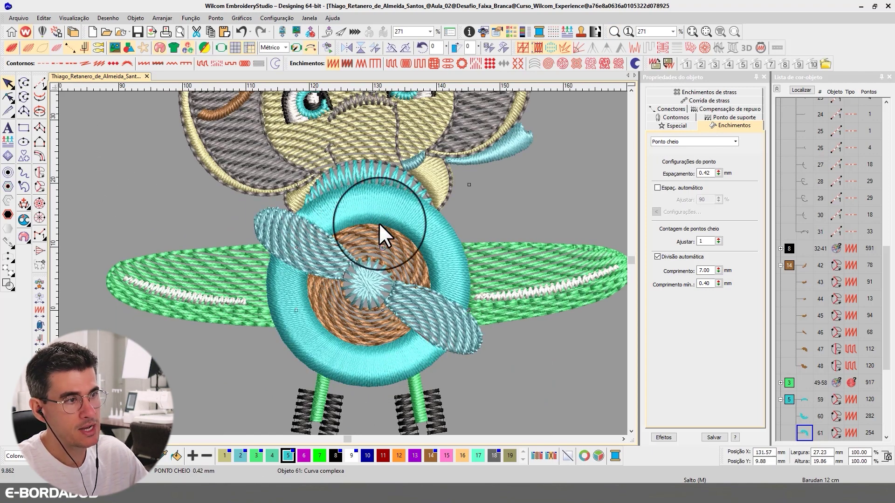
scroll(418, 208, down, 2)
scroll(343, 261, up, 1)
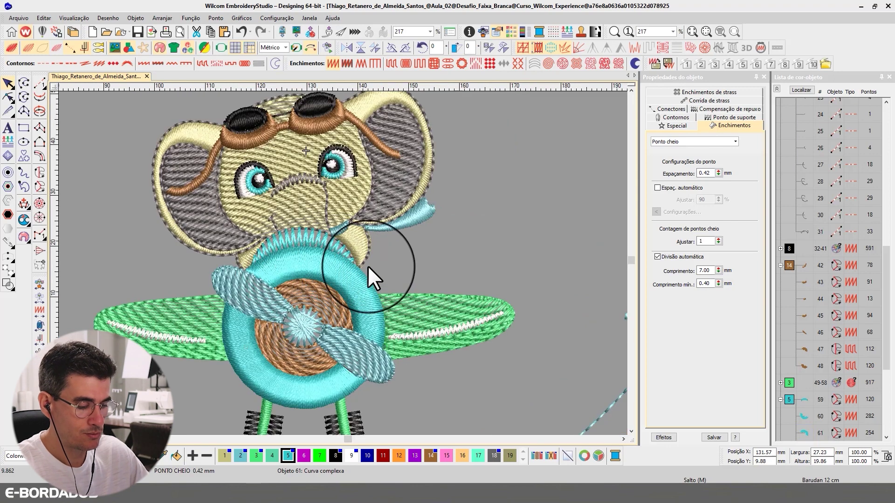
Measure the width of the turquoise ring's satin between its inner and outer edges
key(m)
drag(332, 286, 353, 261)
click(8, 82)
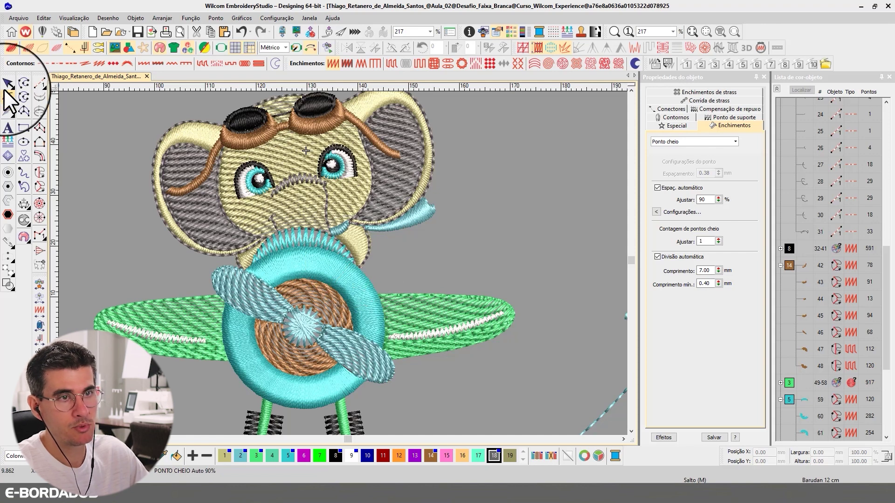
Convert the turquoise ring's upper piece to a complex fill in Tatami stitch with the Florentine effect
click(294, 275)
click(292, 267)
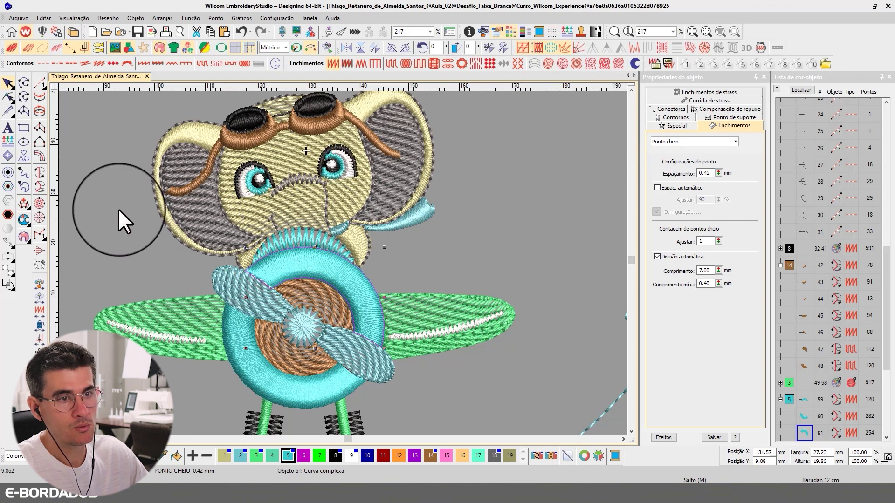
click(41, 171)
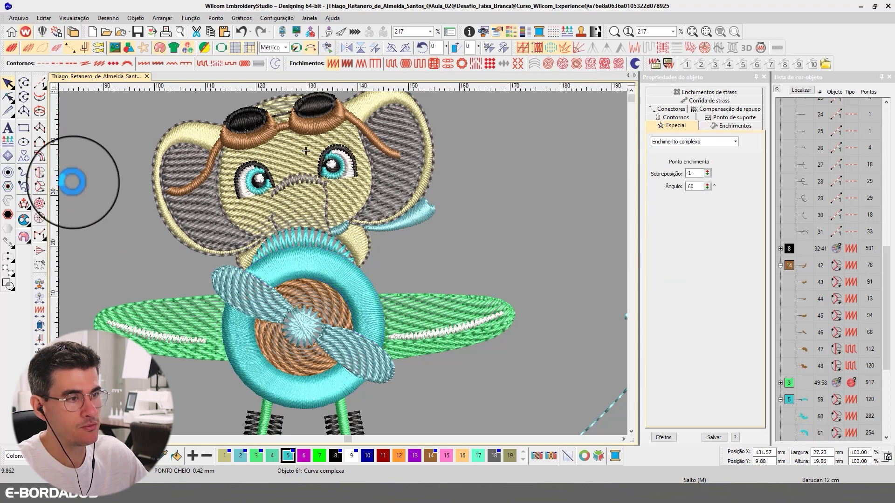
click(8, 83)
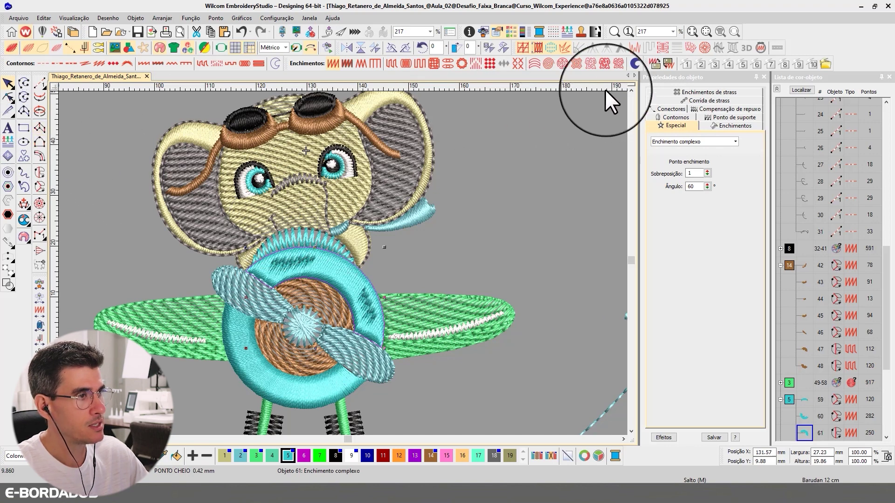
click(393, 64)
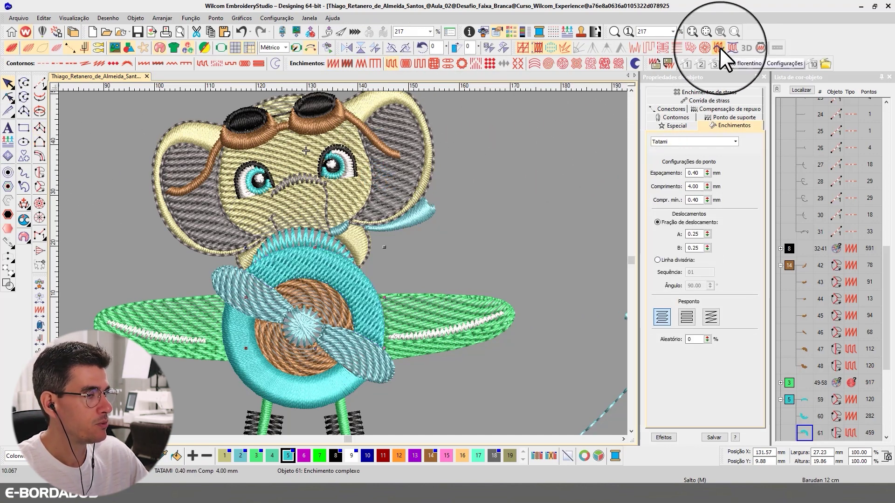
click(720, 48)
Reshape the upper ring piece's Florentine guide curve, bringing both end points in to the ring's ends beneath the propeller blades
click(8, 97)
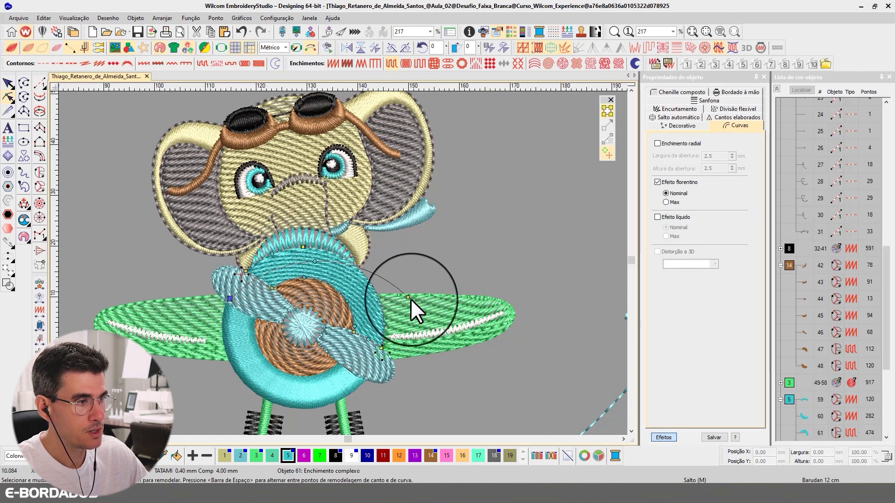
drag(408, 297, 371, 340)
click(371, 340)
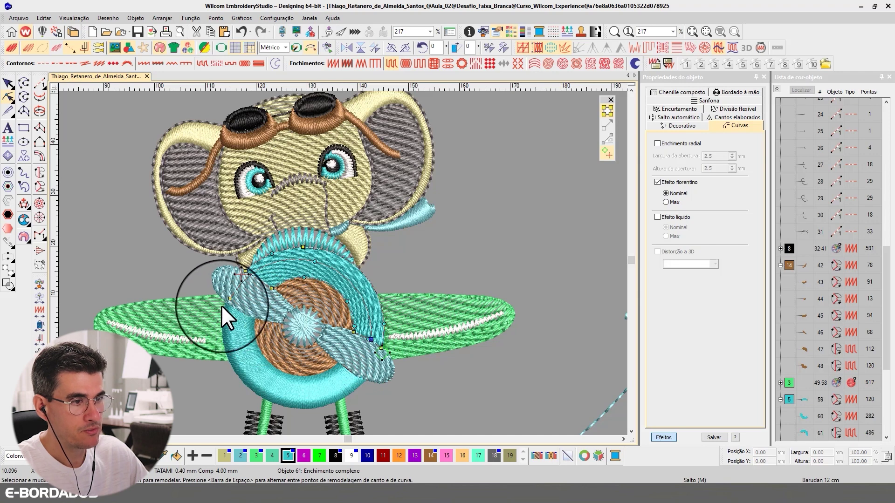
key(Return)
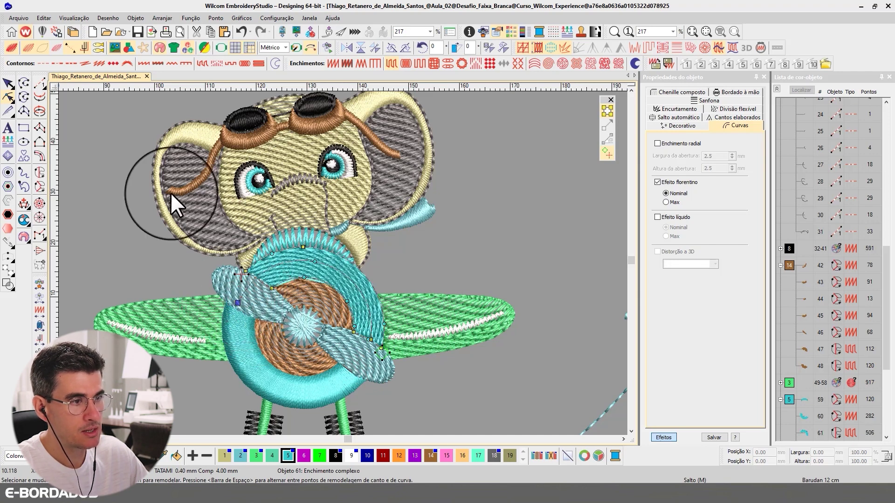
click(8, 83)
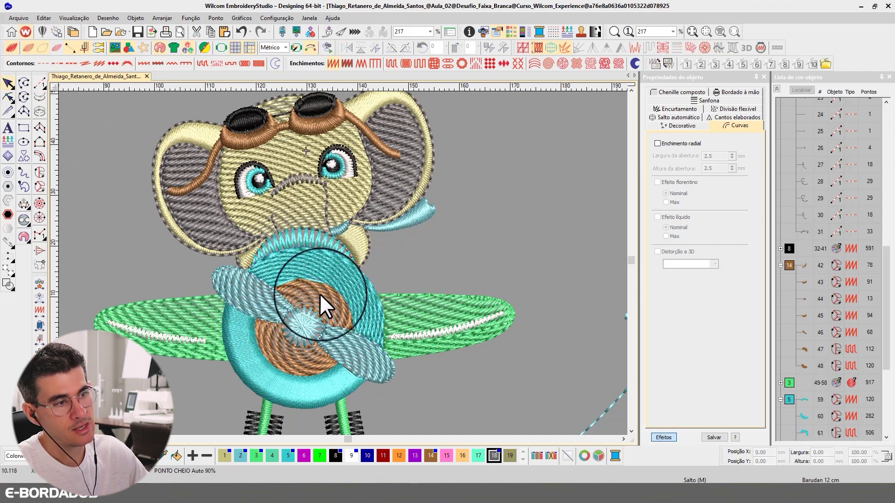
Convert the turquoise ring's lower piece to a complex fill in Tatami stitch with the Florentine effect
click(244, 356)
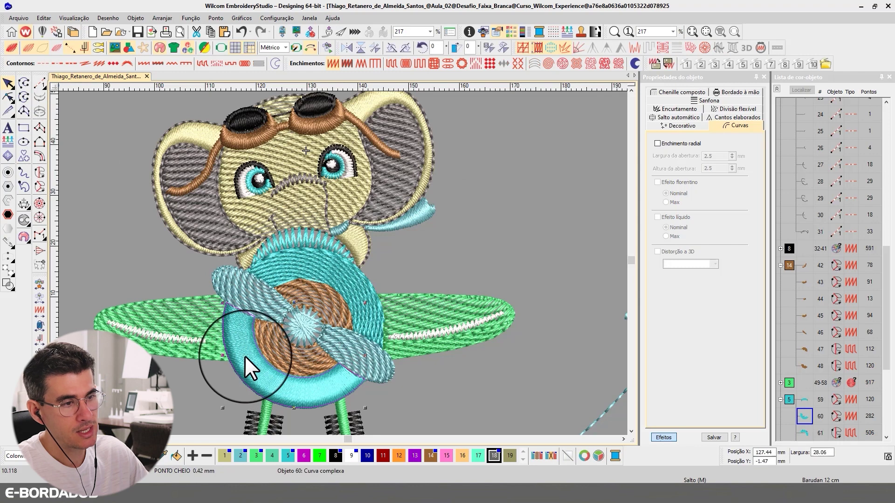
click(40, 173)
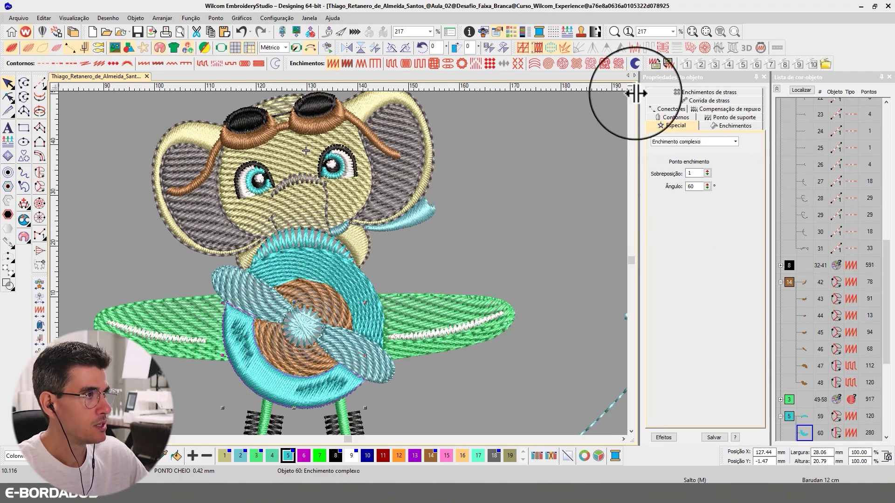
click(392, 64)
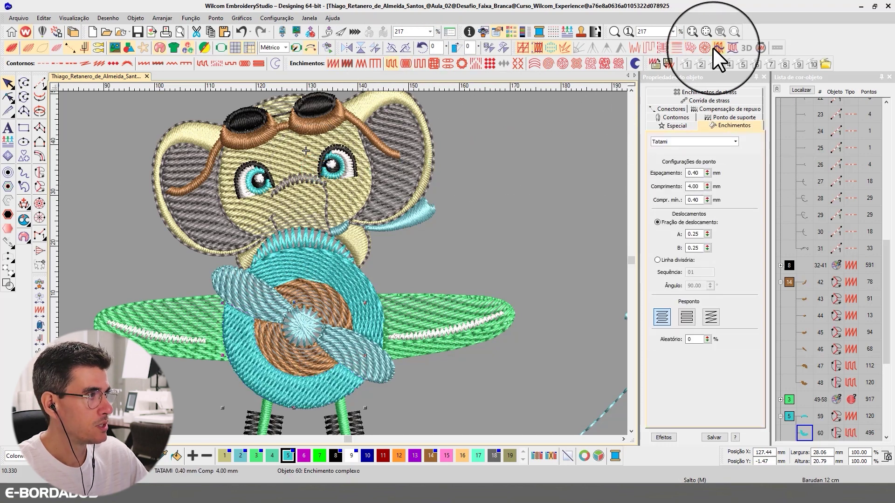
click(718, 48)
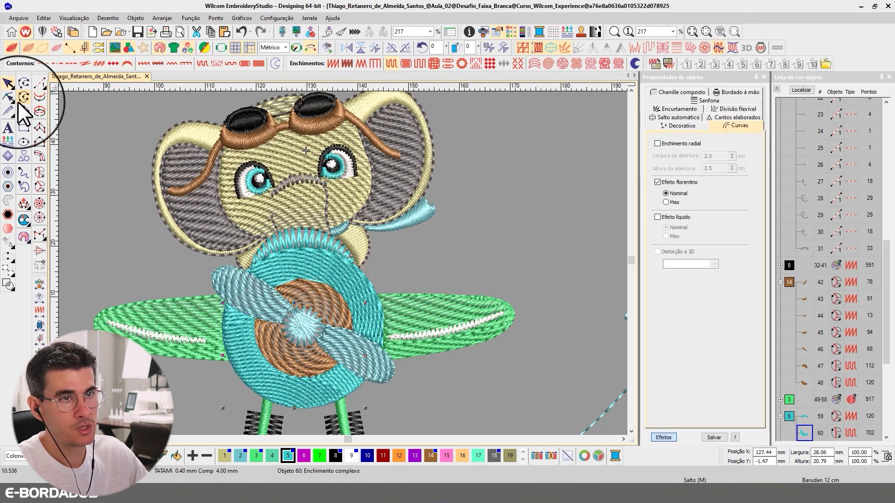
Bend the lower ring piece's Florentine guide curve down along the ring, move its end points beneath the propeller blades, and finish reshaping
drag(293, 317, 265, 377)
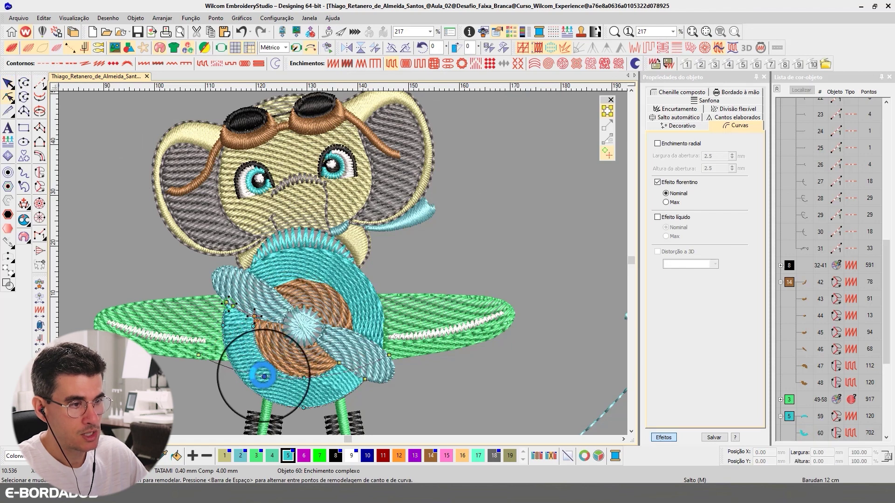
drag(201, 355, 235, 312)
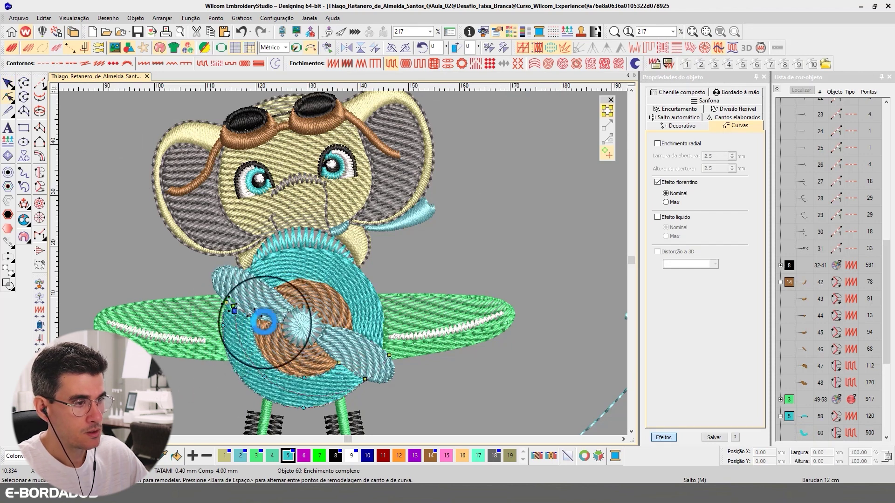
drag(389, 355, 372, 351)
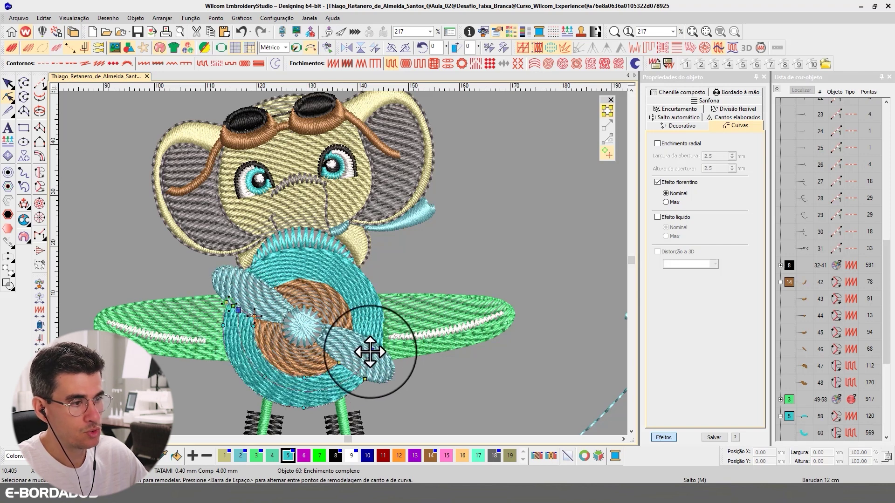
click(8, 83)
click(440, 214)
scroll(362, 298, down, 2)
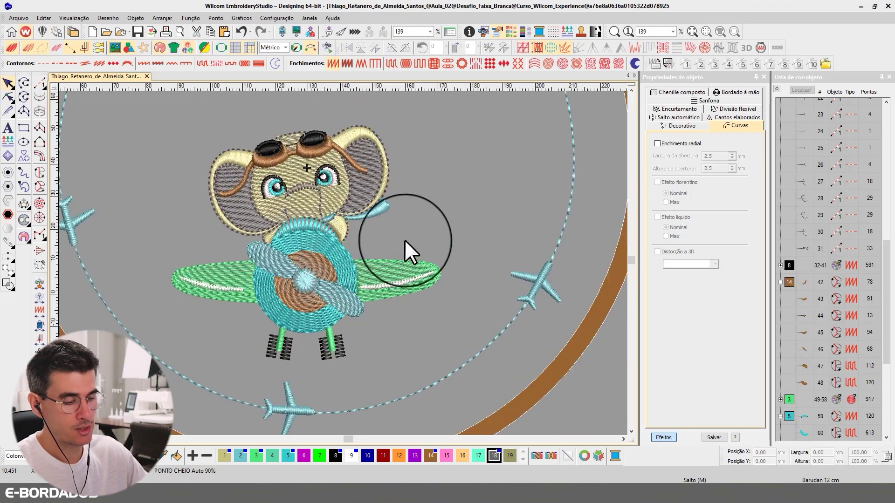
Apply accordion spacing to the turquoise ring's upper Tatami piece
key(b)
drag(251, 229, 414, 352)
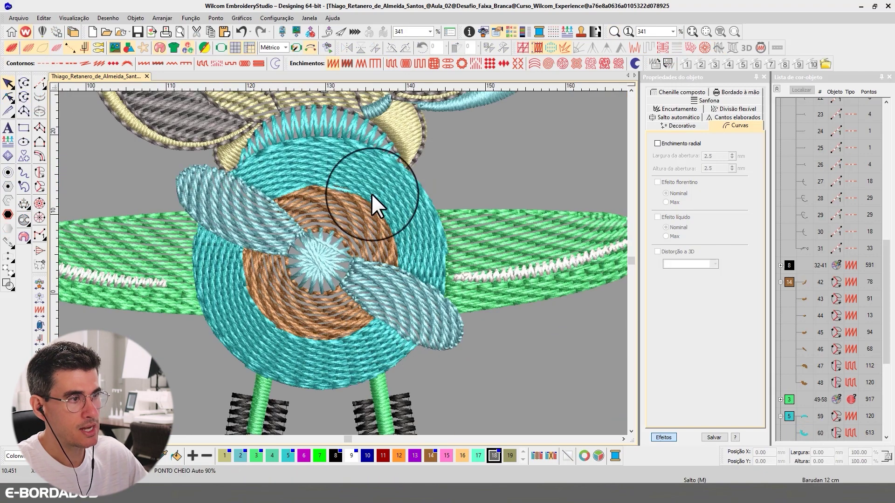
click(372, 186)
click(373, 185)
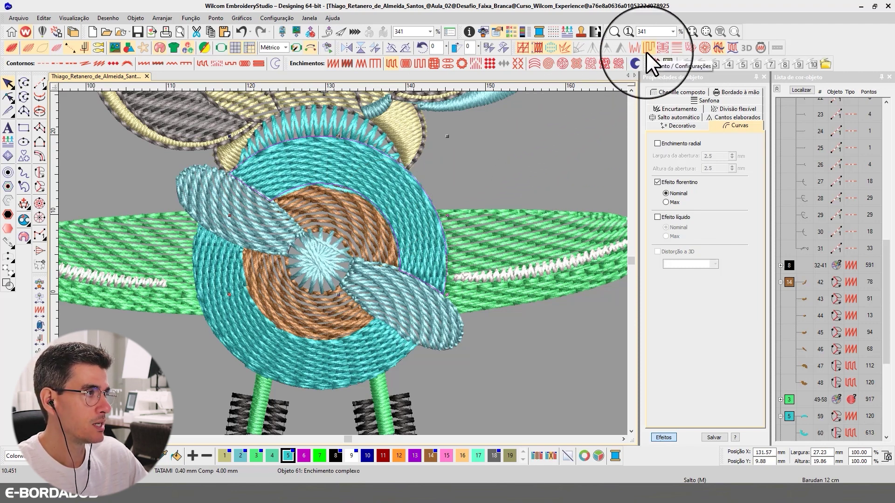
click(675, 47)
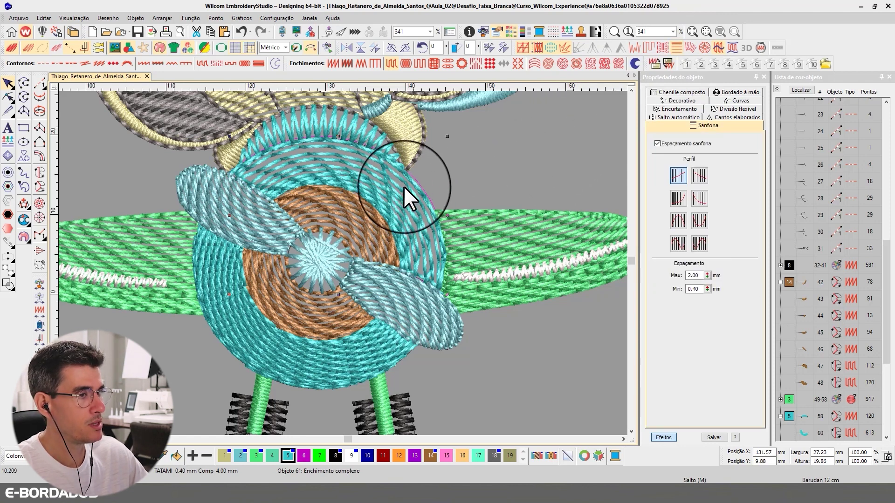
Apply accordion spacing to the turquoise ring's lower piece and give it the second profile of the first row
click(262, 355)
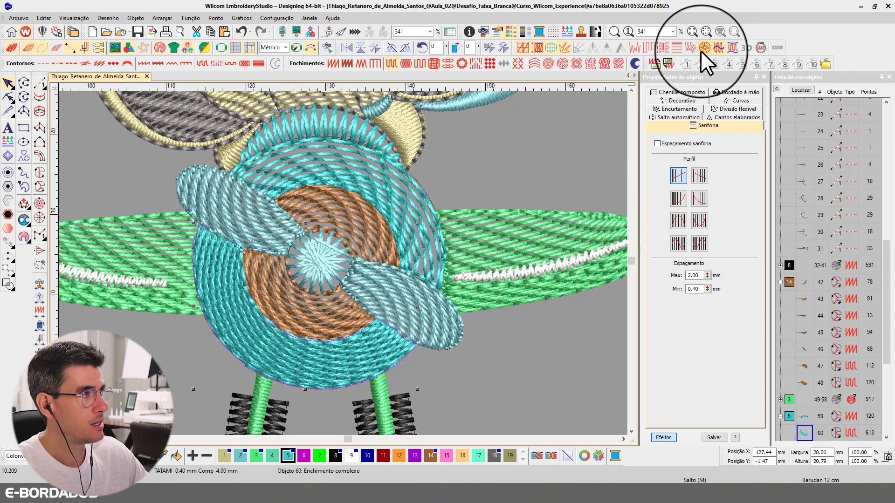
click(675, 47)
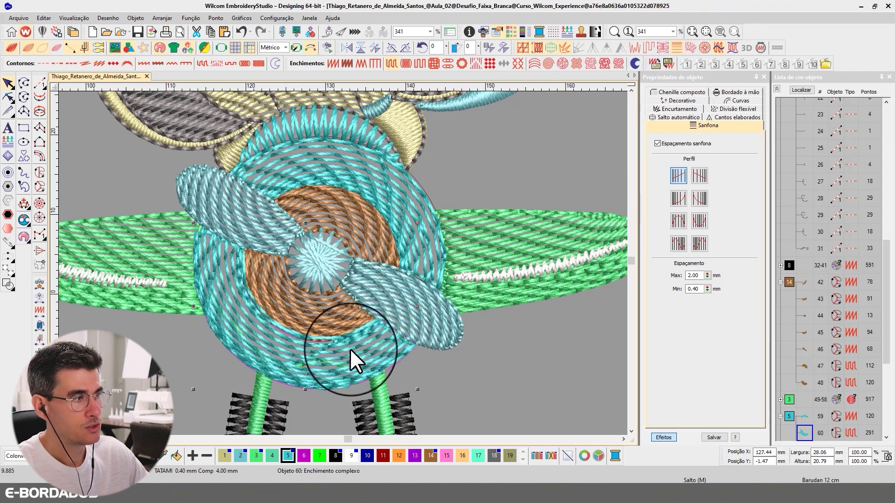
click(700, 178)
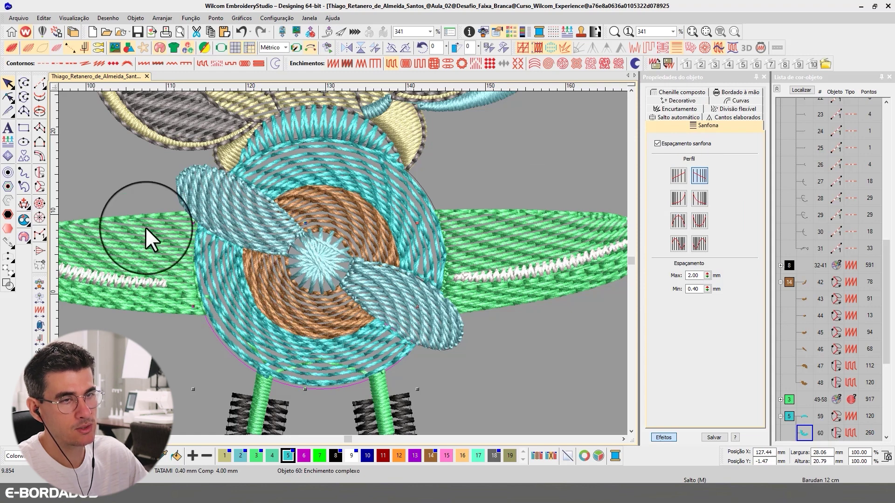
Reshape the lower ring piece, nudging its guide curve's two end points beneath the propeller blades, and return to object selection
click(8, 97)
drag(219, 235, 226, 231)
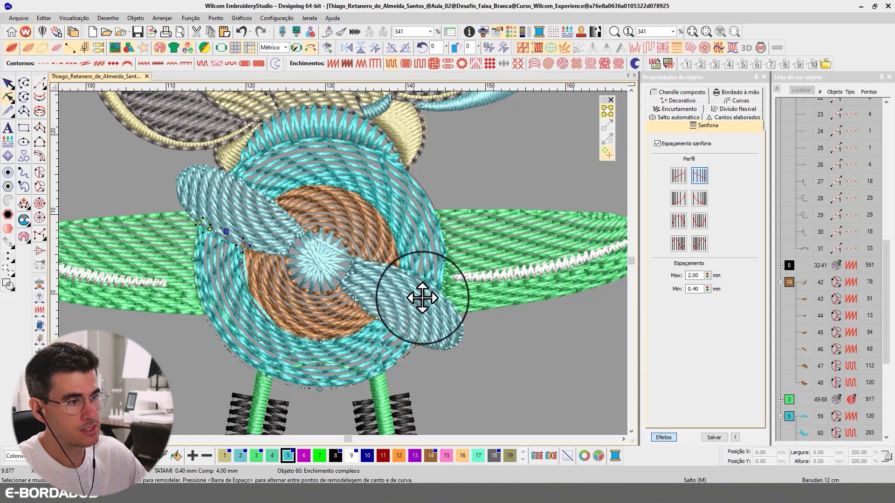
drag(422, 298, 420, 297)
click(7, 84)
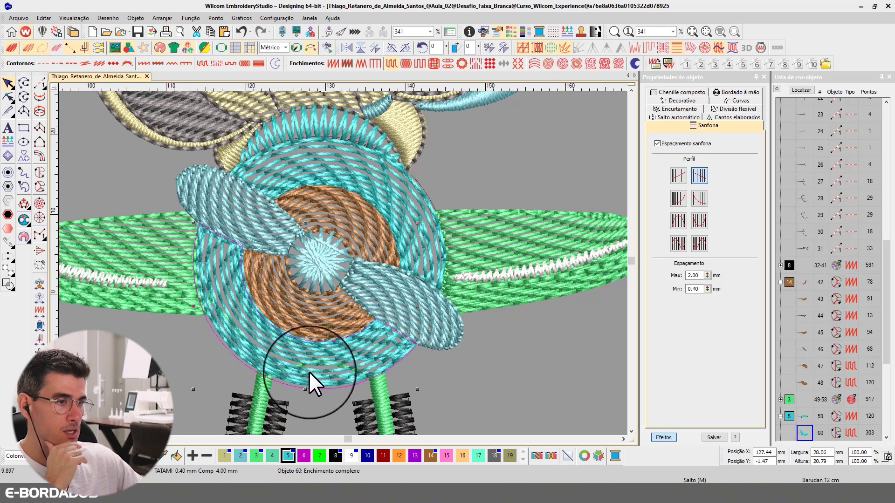
Inspect the lower ring's open fill for green stitches showing through and locate the green colour block's objects
scroll(309, 371, up, 2)
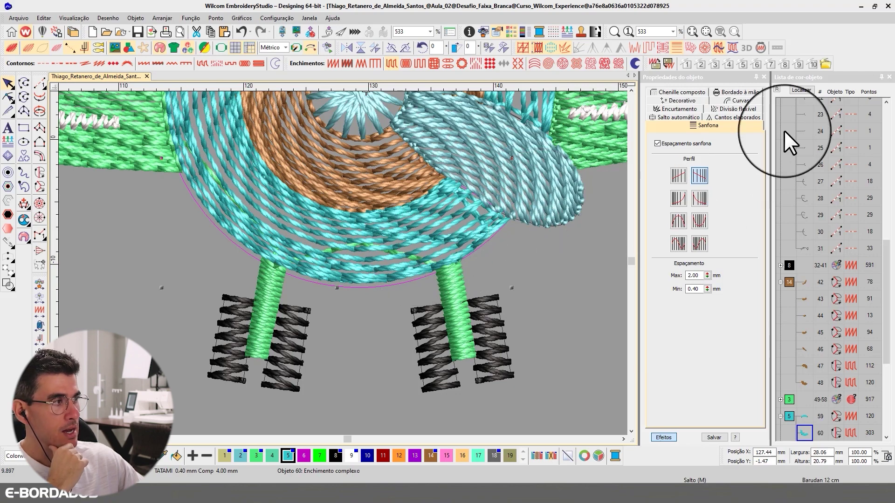
click(777, 89)
scroll(631, 90, up, 3)
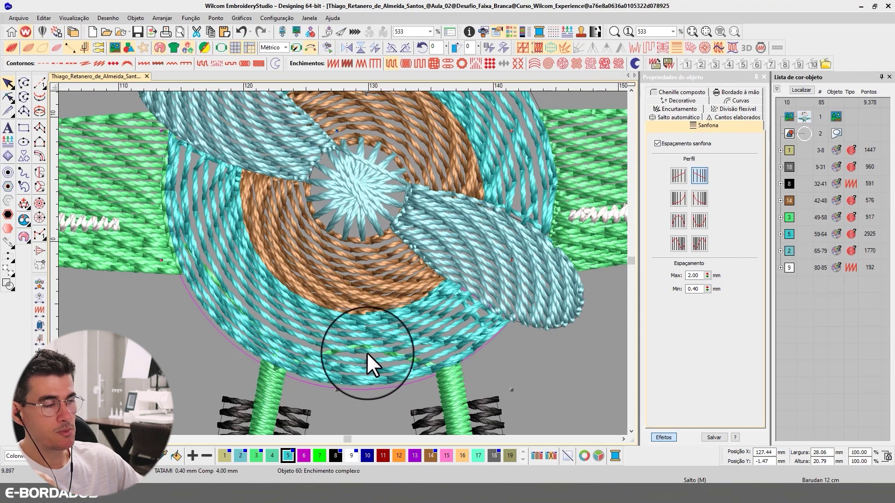
click(421, 337)
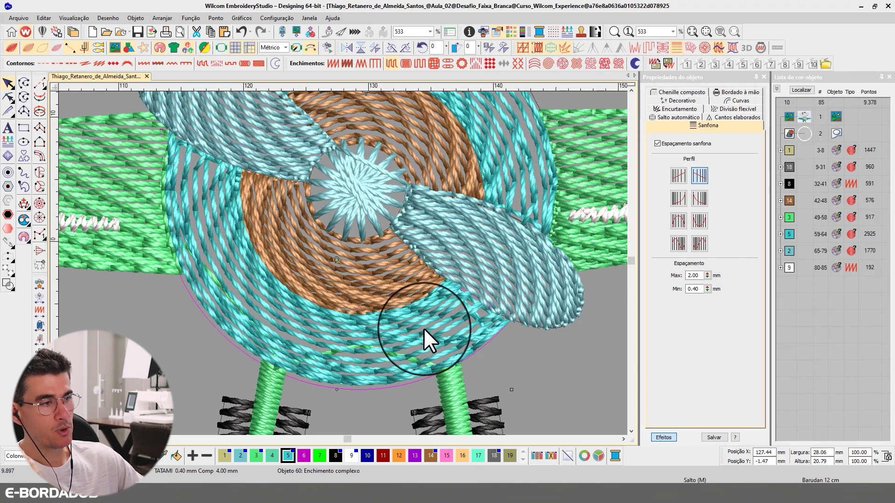
scroll(361, 301, down, 2)
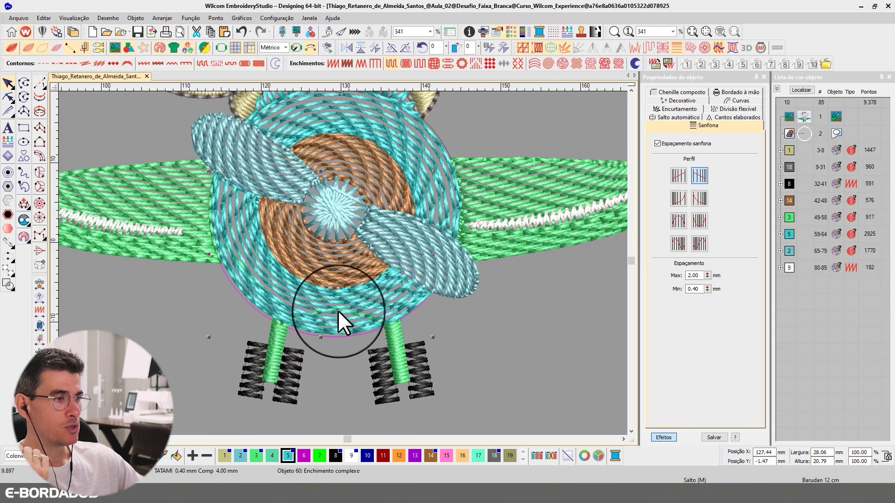
scroll(340, 310, up, 1)
click(790, 217)
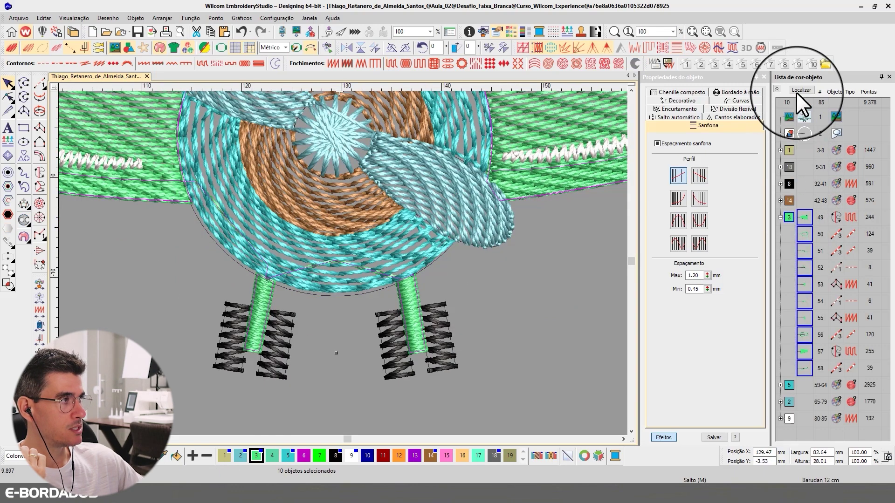
click(798, 89)
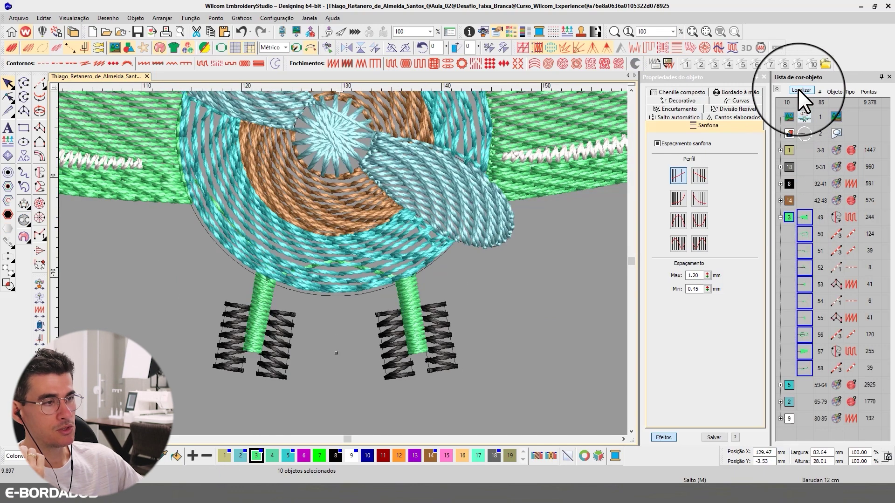
click(798, 90)
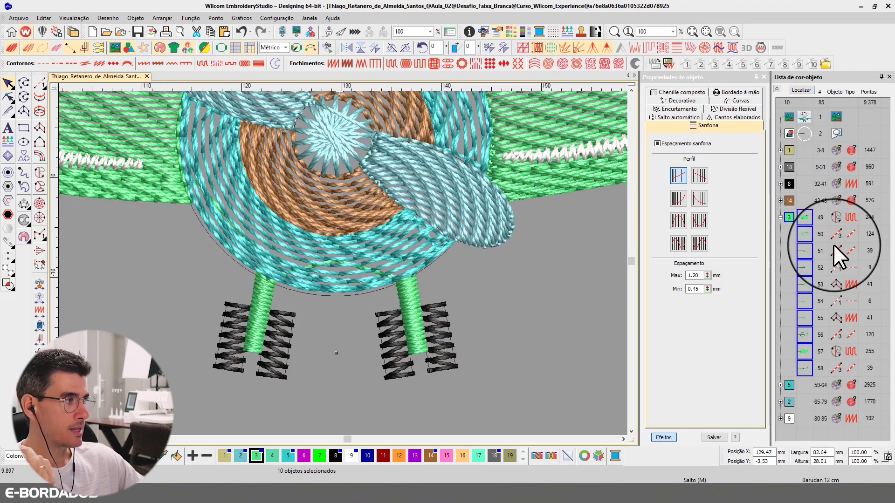
click(633, 90)
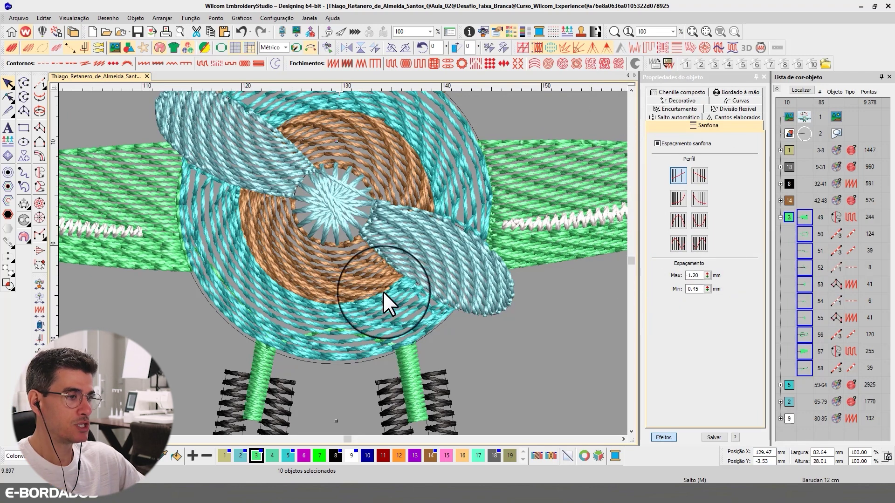
Delete the green running-stitch connector, object 52, listed just before the landing-gear legs
click(389, 307)
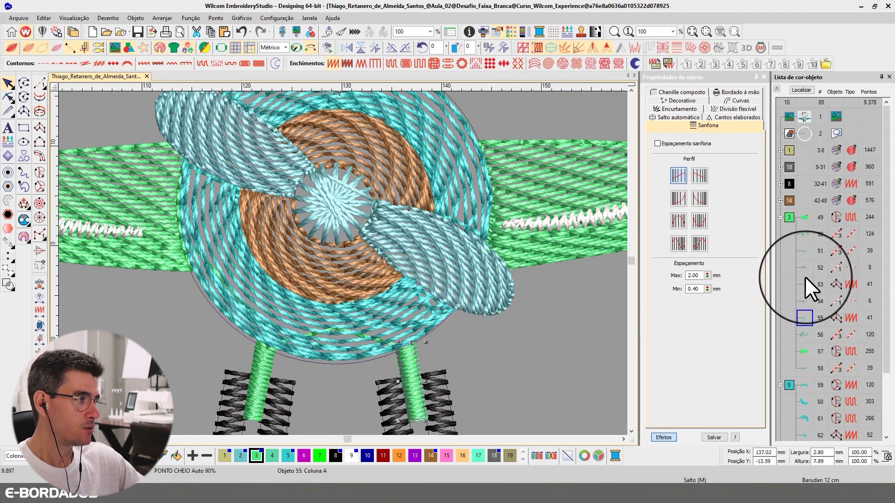
click(805, 263)
key(Delete)
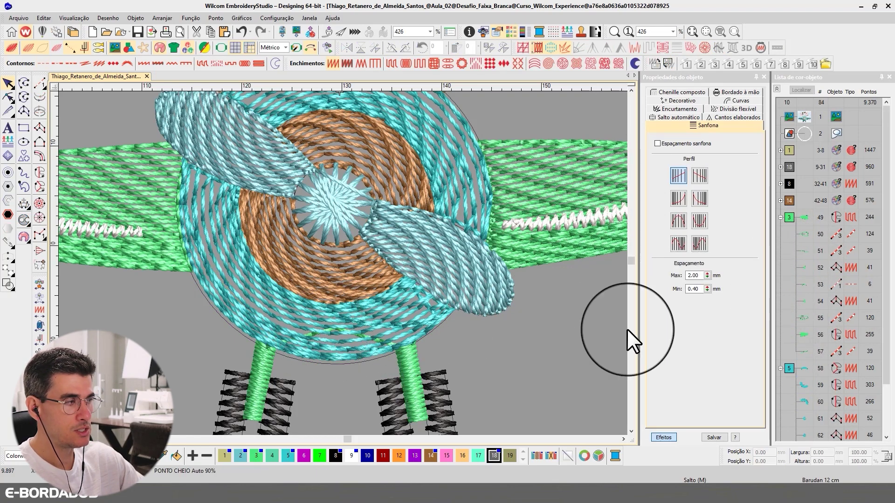
Check the remaining green objects and delete running stitch 53, which joins the two landing-gear legs beneath the ring
click(804, 240)
click(805, 252)
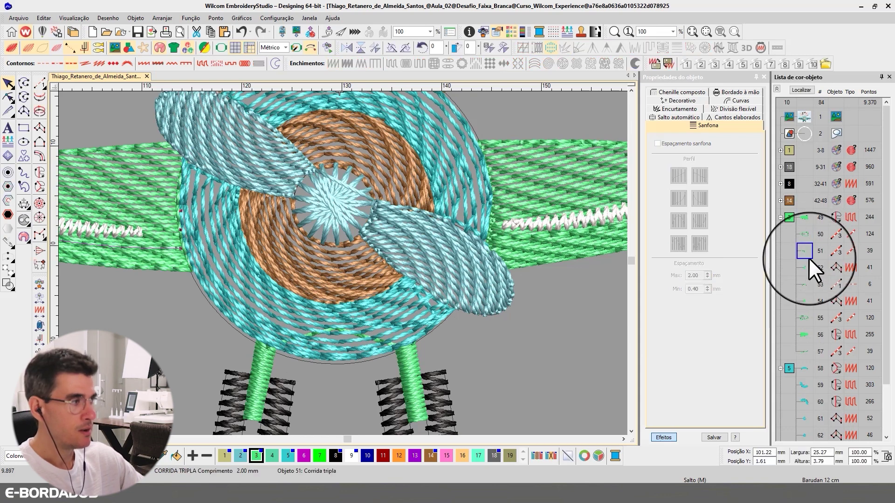
click(808, 269)
click(809, 283)
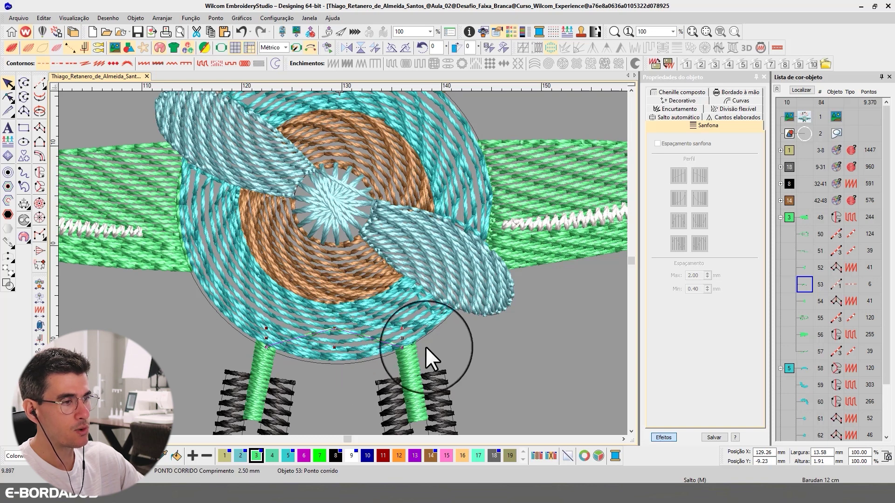
key(Delete)
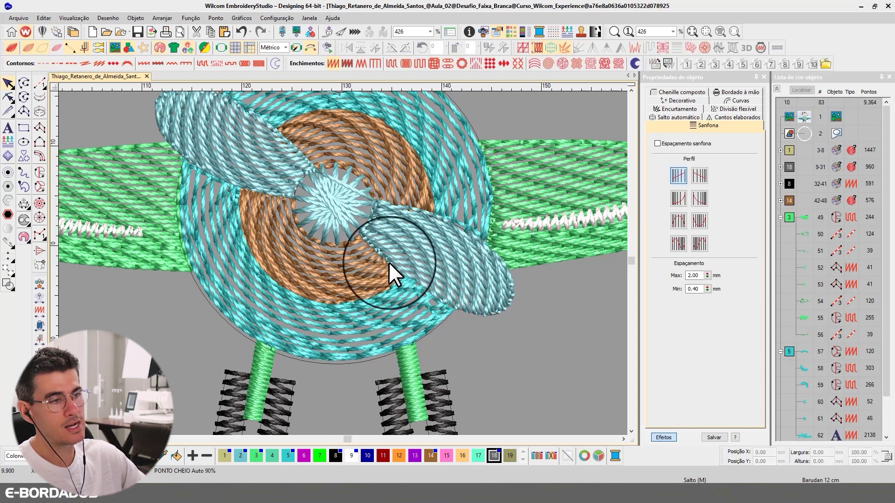
Compare the accordion spacing of the upper and lower ring pieces in the design view
click(631, 91)
click(446, 153)
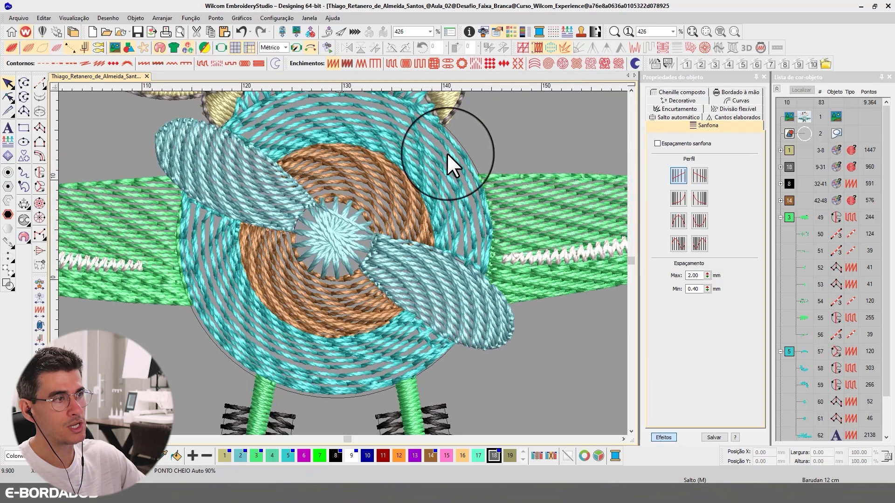
click(631, 90)
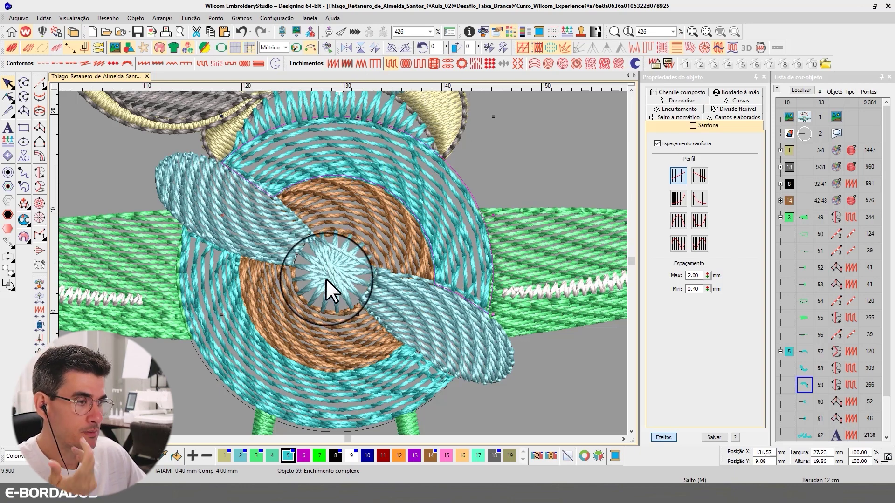
click(215, 293)
click(215, 292)
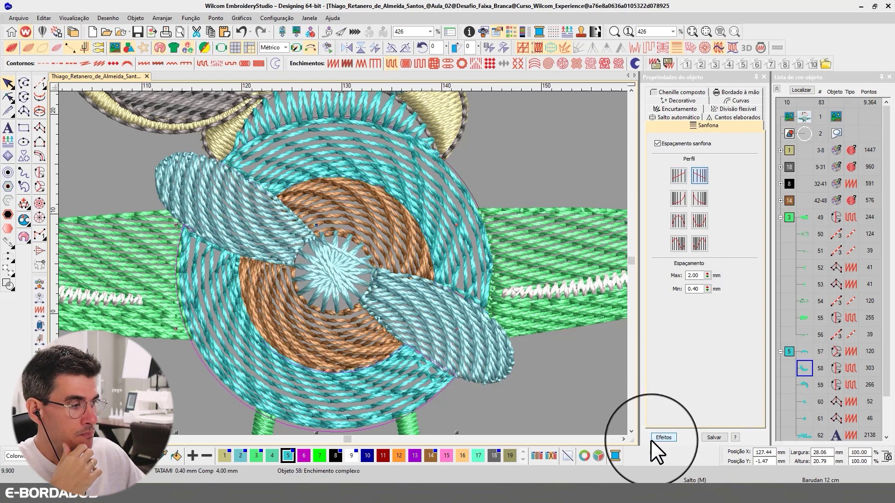
click(631, 431)
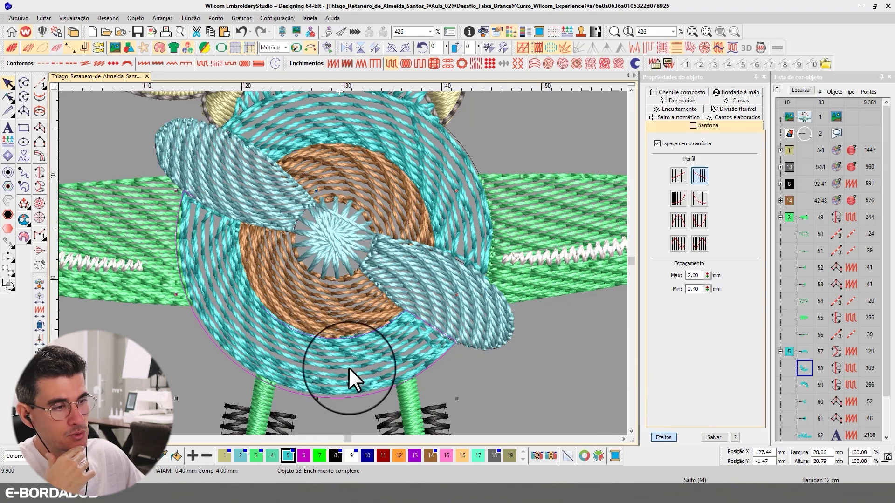
click(406, 132)
scroll(389, 171, down, 2)
scroll(342, 265, down, 1)
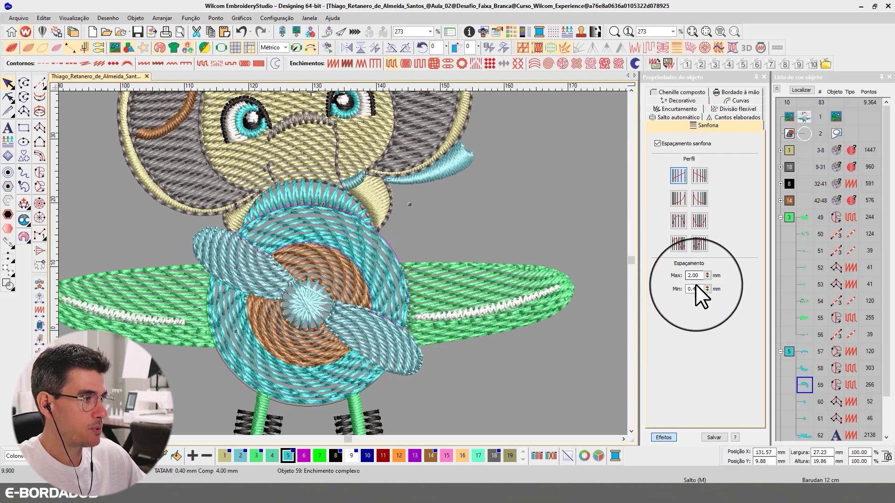
Try a maximum accordion spacing of 3.00 mm on the upper ring piece, and undo it
double_click(703, 275)
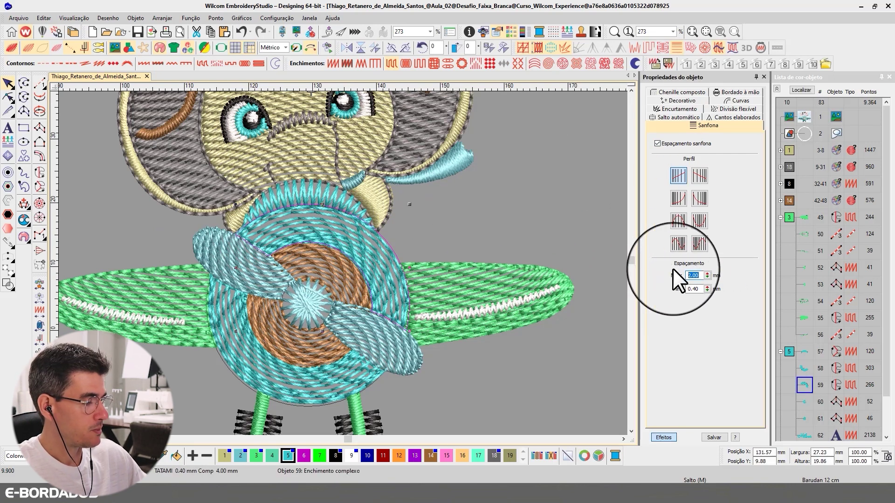
text(3.)
key(Return)
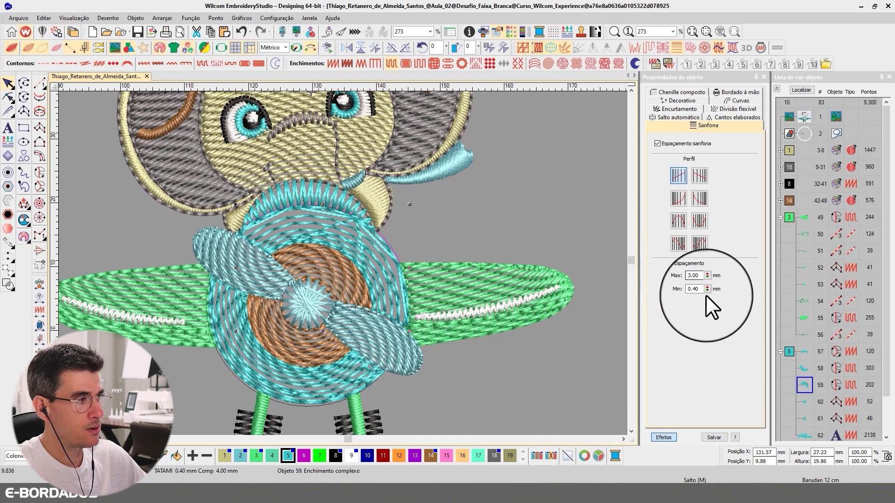
key(ctrl+z)
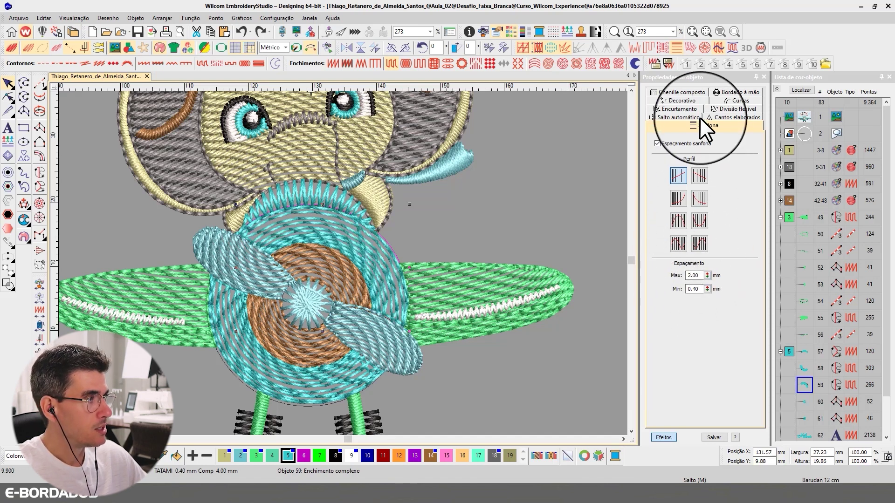
Try other accordion profiles on the upper ring piece, settling on the last one, and give the lower piece the seventh profile
click(659, 436)
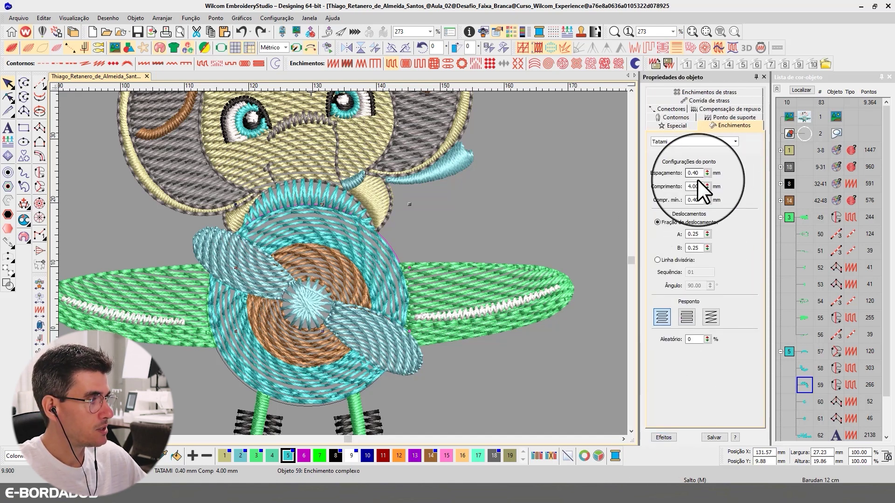
click(676, 48)
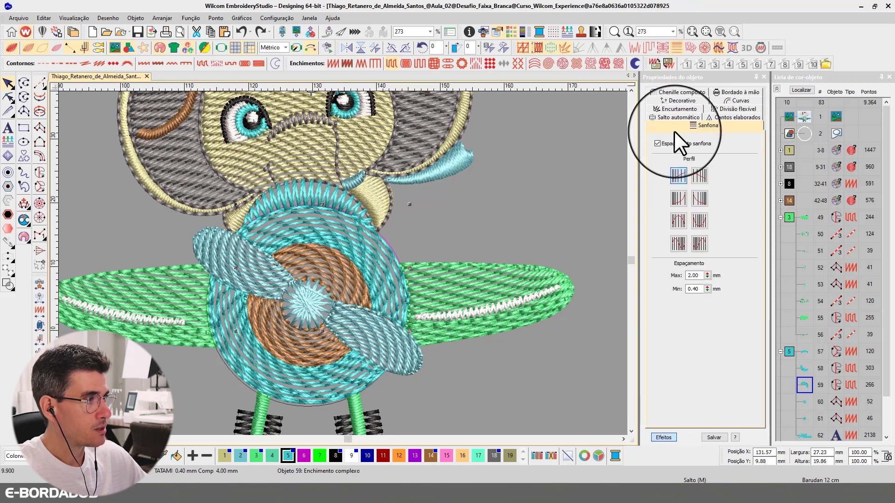
click(678, 198)
click(678, 219)
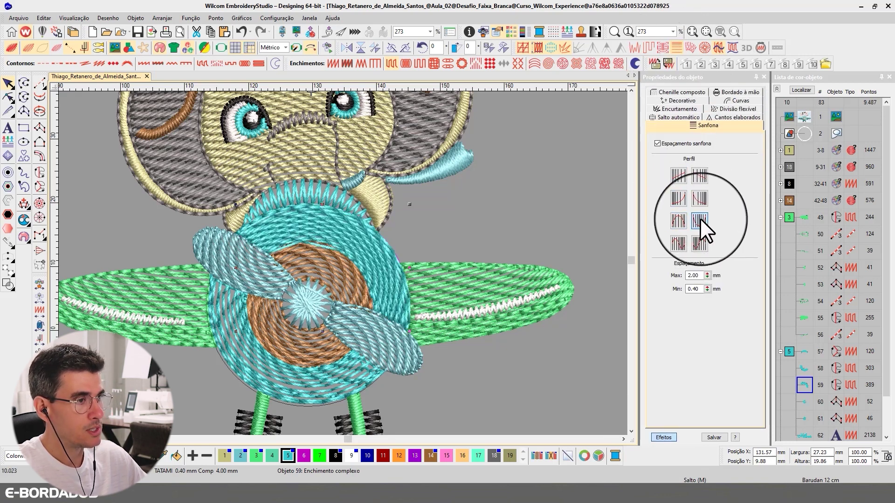
click(682, 244)
click(696, 241)
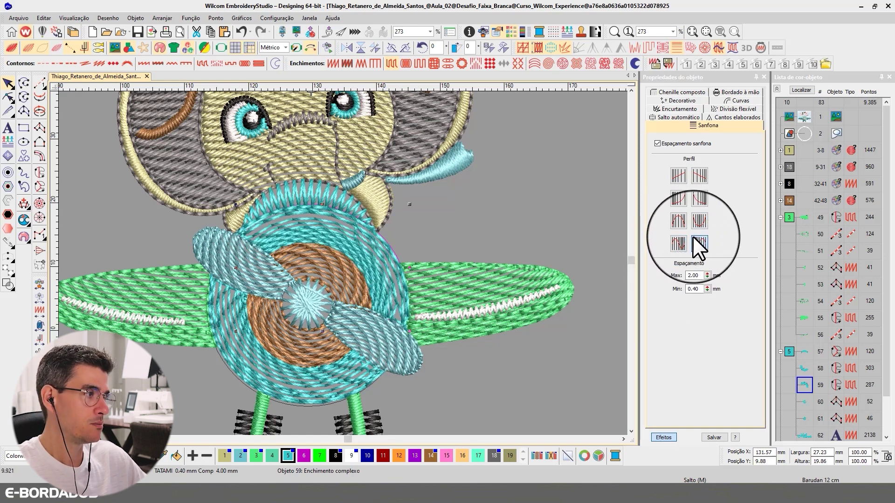
click(337, 394)
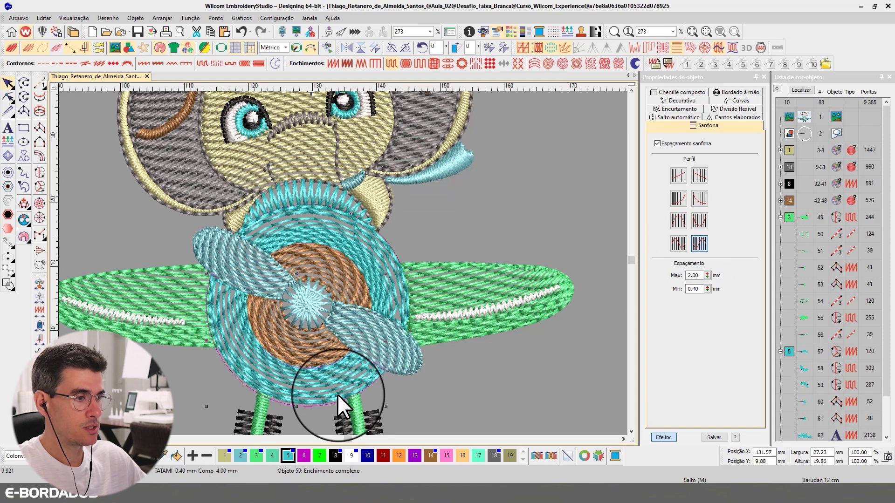
click(678, 242)
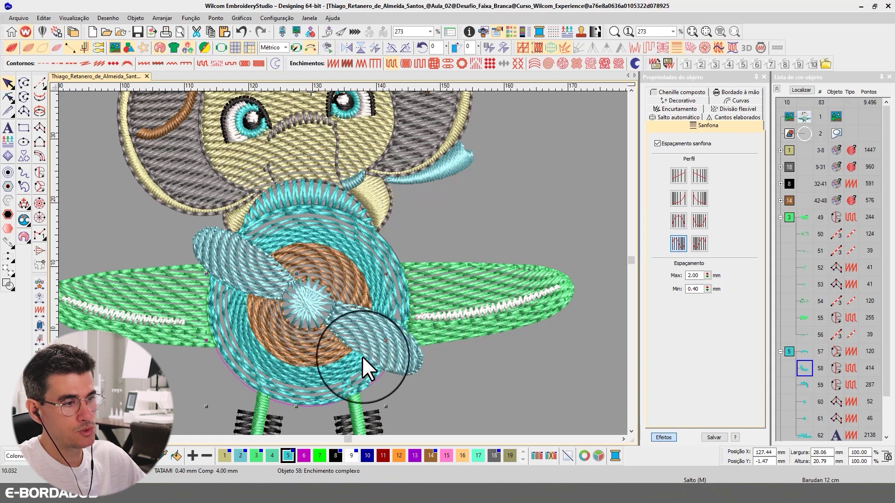
Turn off the first underlay on both the upper and lower turquoise ring pieces
click(362, 226)
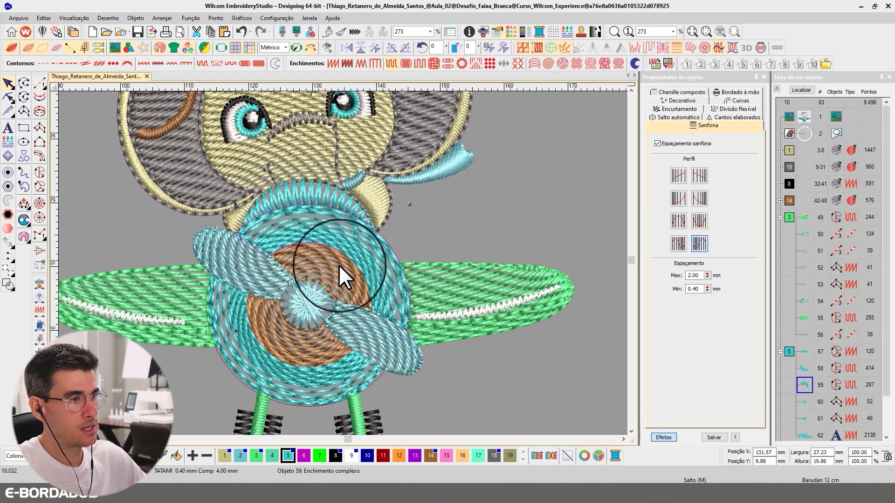
click(663, 437)
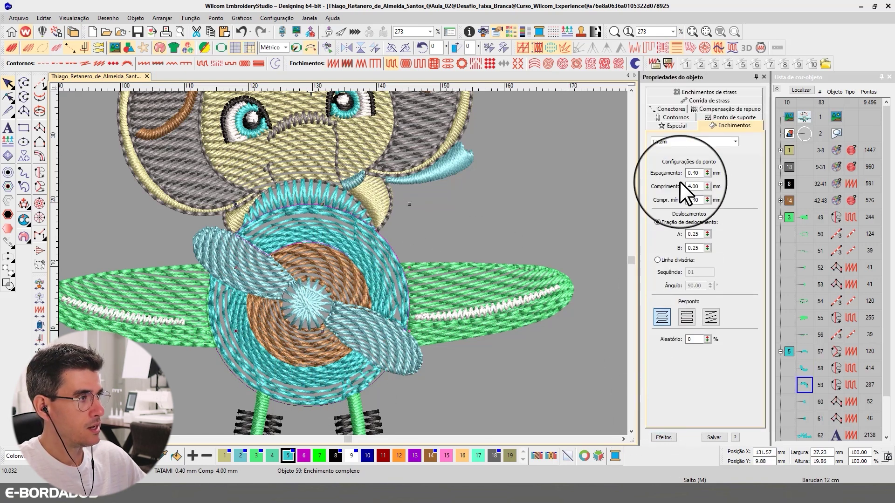
click(717, 116)
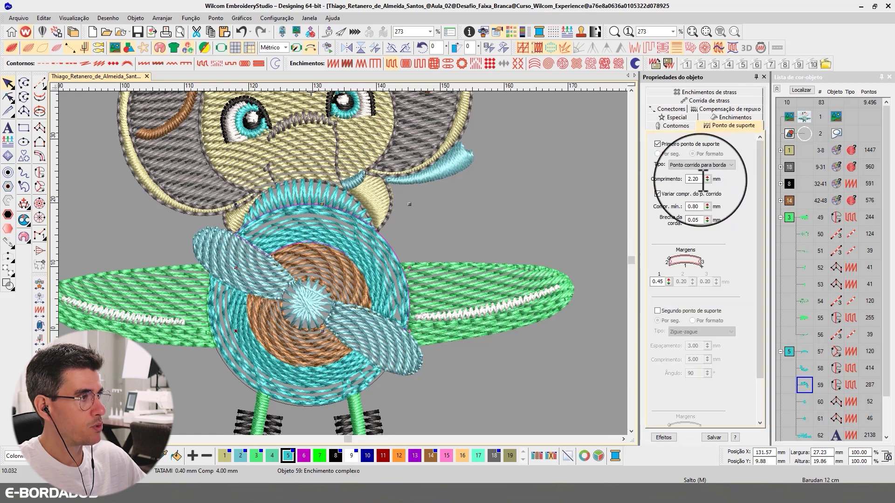
ctrl+click(337, 378)
click(670, 144)
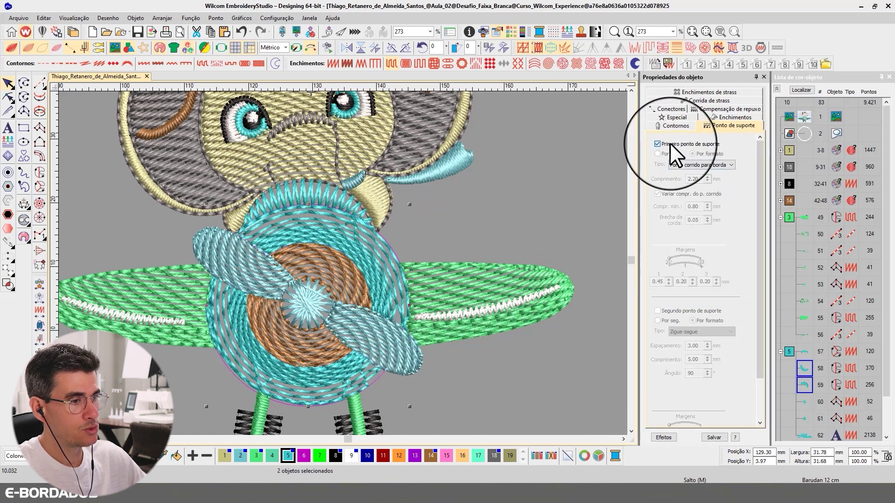
Isolate the two ring pieces in plain stitch-line view and move the upper piece's stitch entry and exit points inside the ring
click(802, 90)
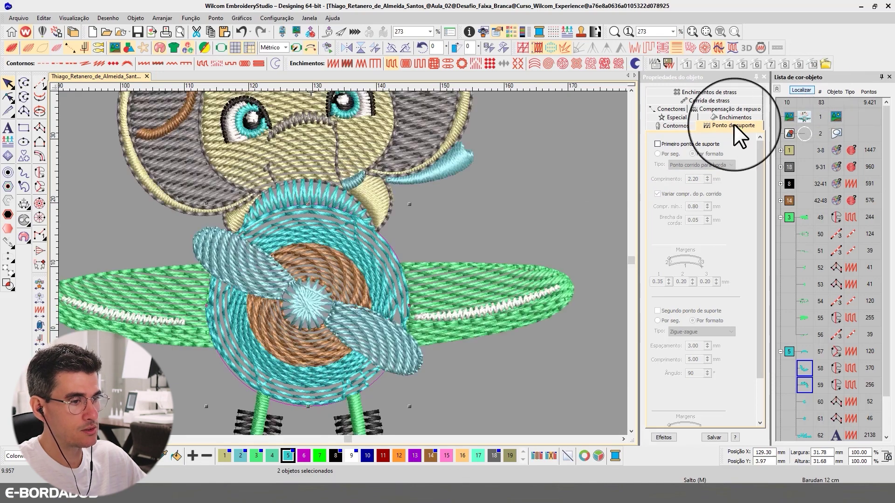
key(shift+s)
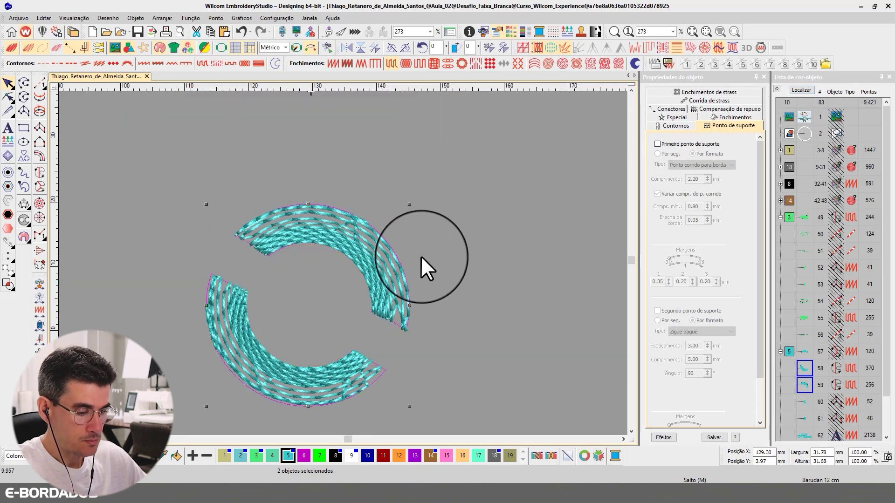
key(t)
click(471, 222)
click(379, 246)
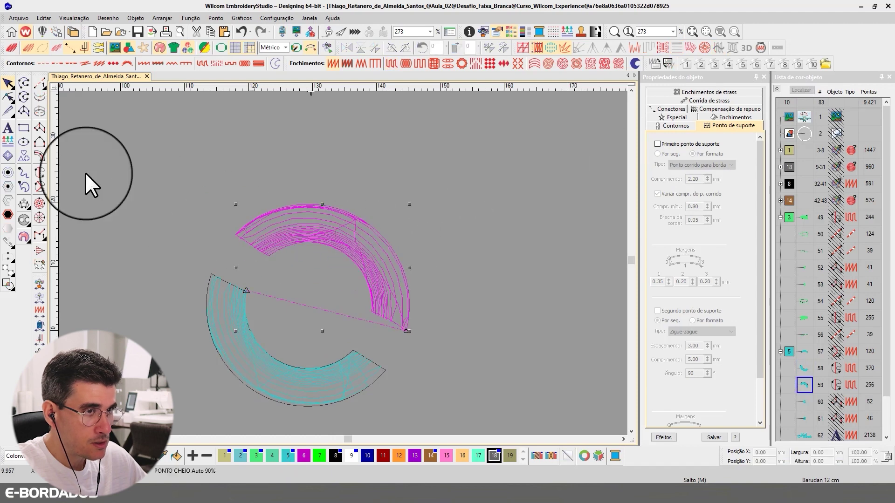
click(8, 96)
drag(407, 337, 348, 323)
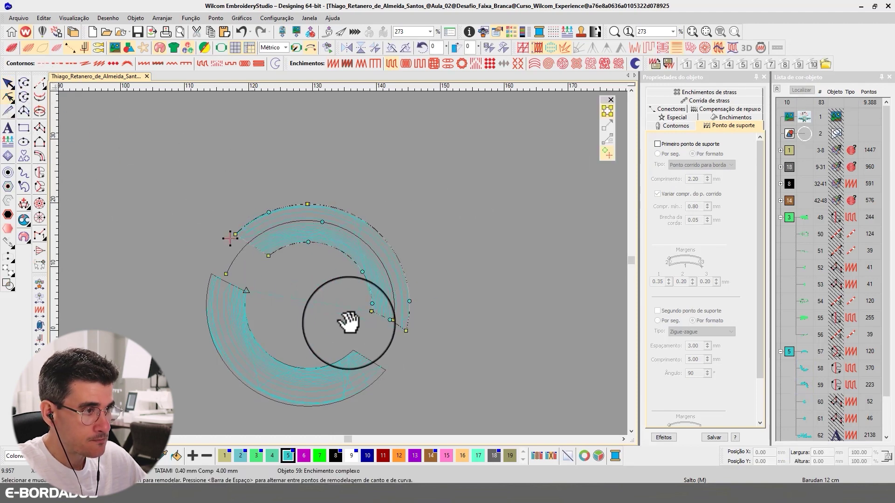
drag(230, 238, 275, 278)
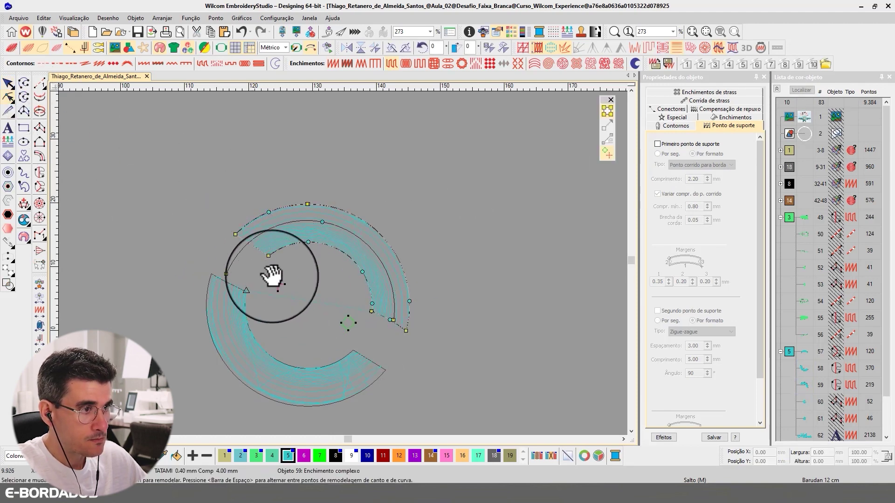
click(8, 84)
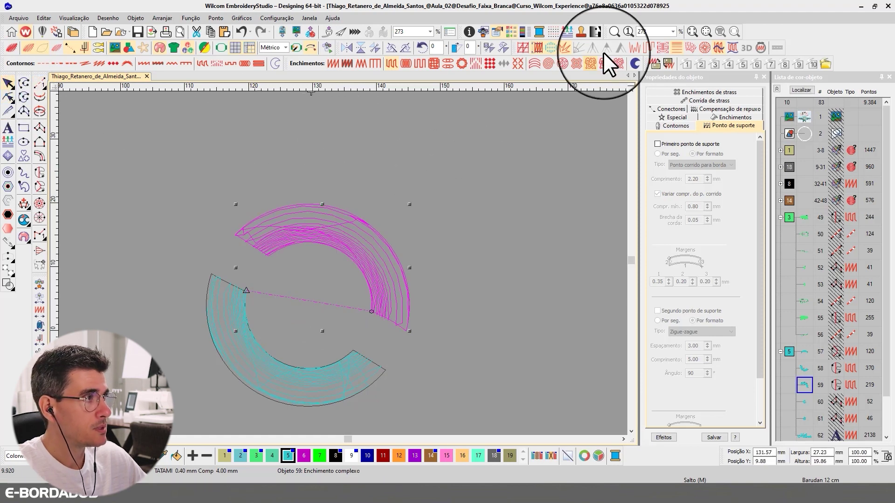
Apply the Trapunto effect to the upper and lower ring pieces
click(649, 47)
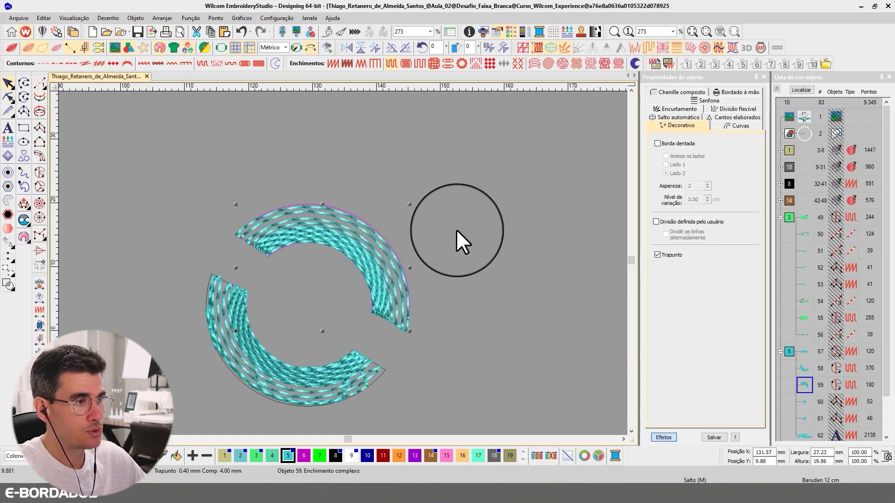
key(t)
click(275, 377)
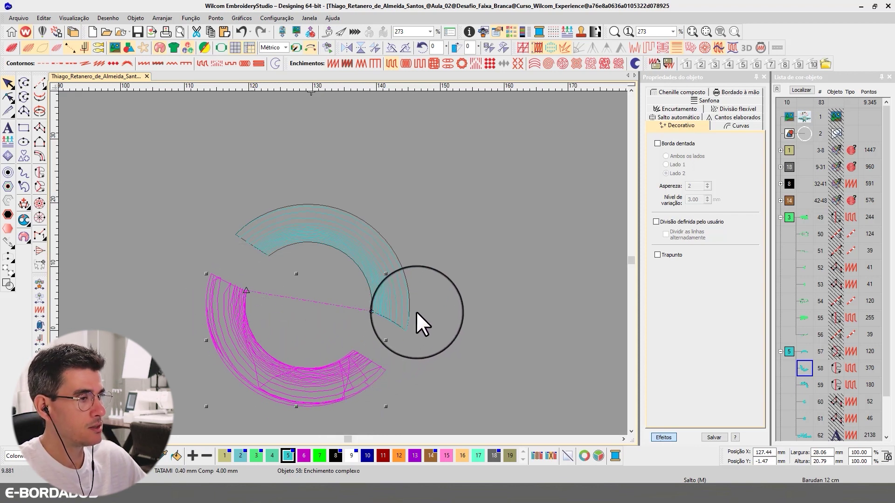
click(648, 49)
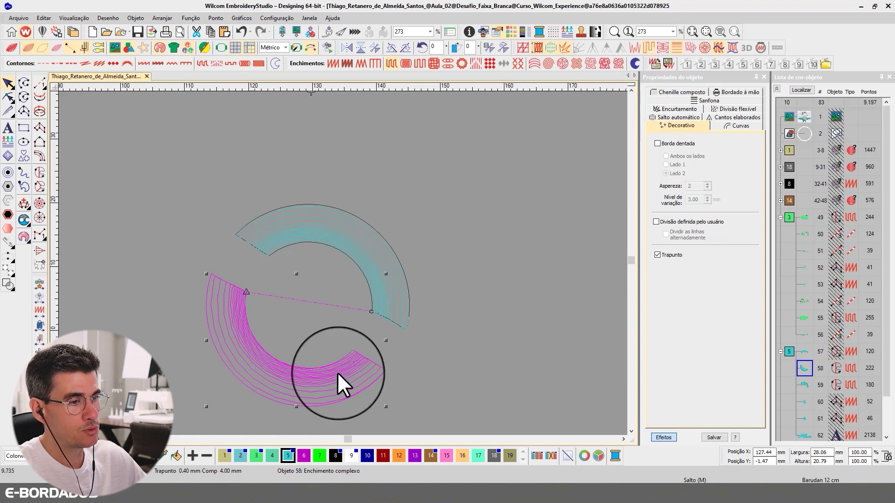
click(418, 356)
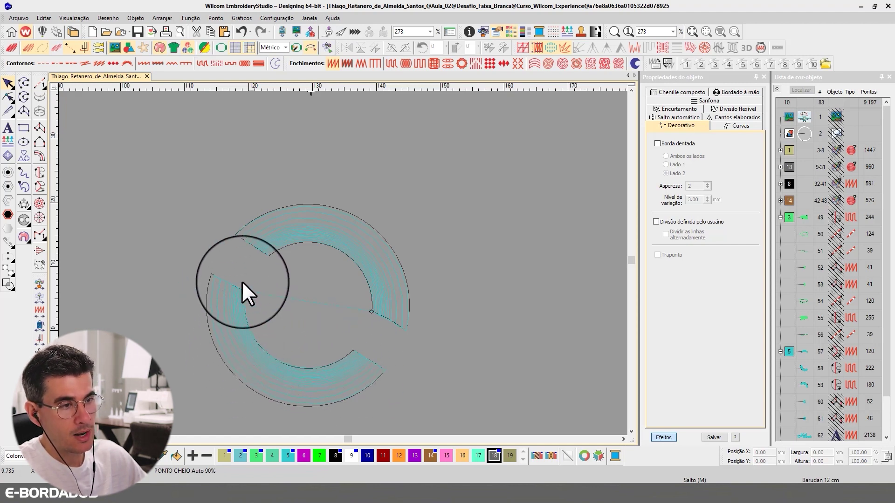
key(t)
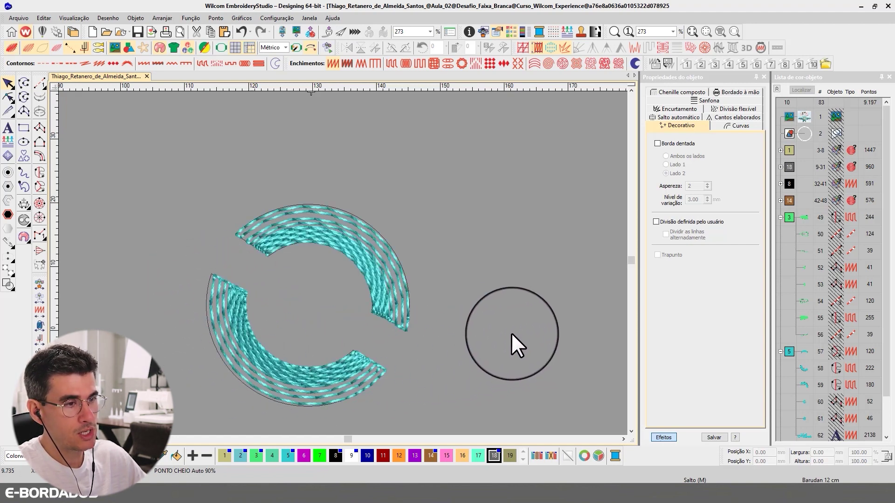
Reshape the lower ring piece by nudging its outer upper corner node slightly outward and picking its bottom outline node
click(223, 299)
scroll(247, 321, up, 1)
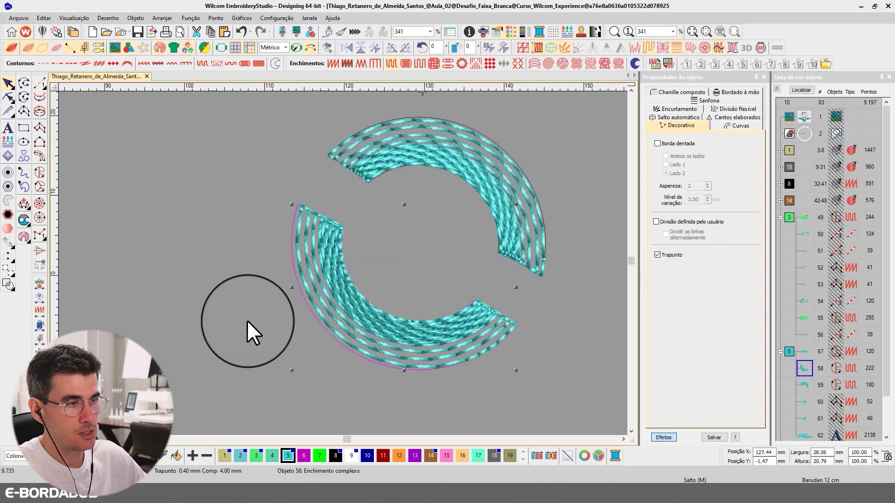
click(9, 97)
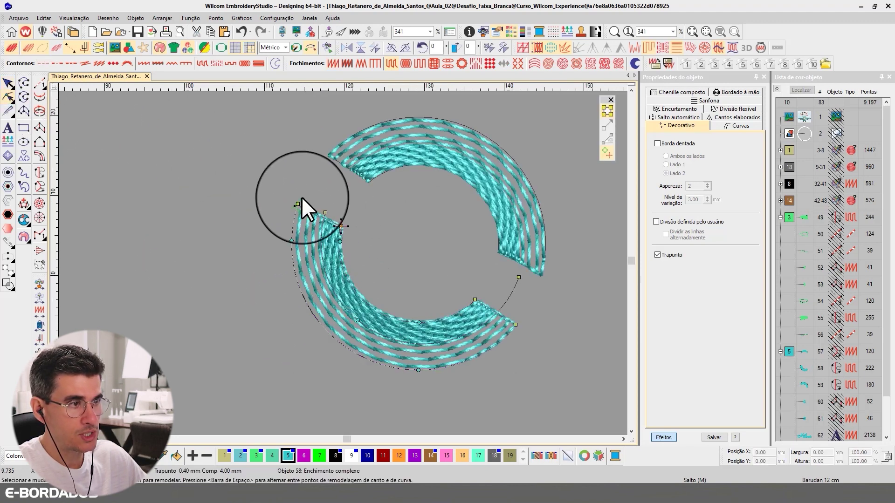
drag(298, 203, 297, 203)
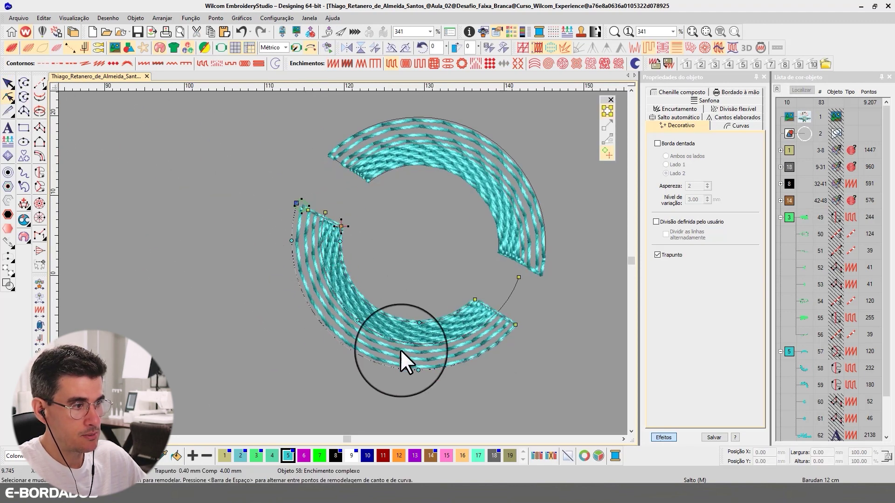
click(419, 370)
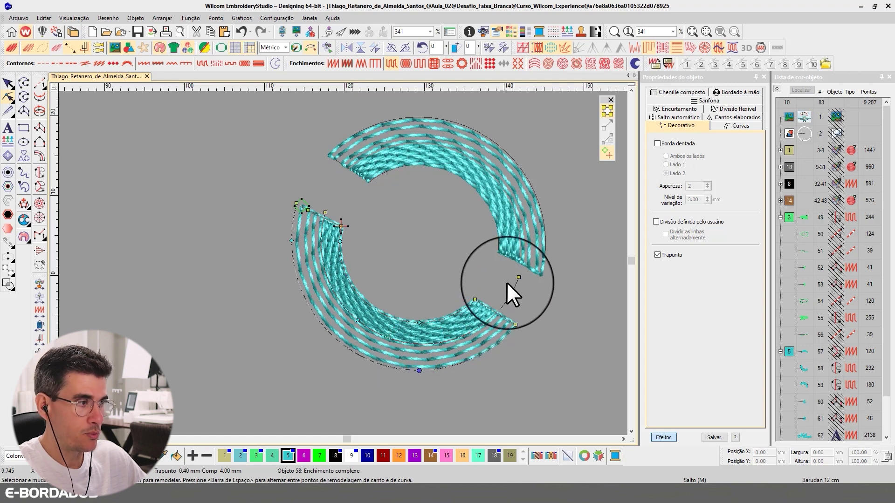
Adjust the lower ring piece's curved stitch-direction line by shifting its two ends and middle point toward the outer edge
drag(519, 278, 521, 283)
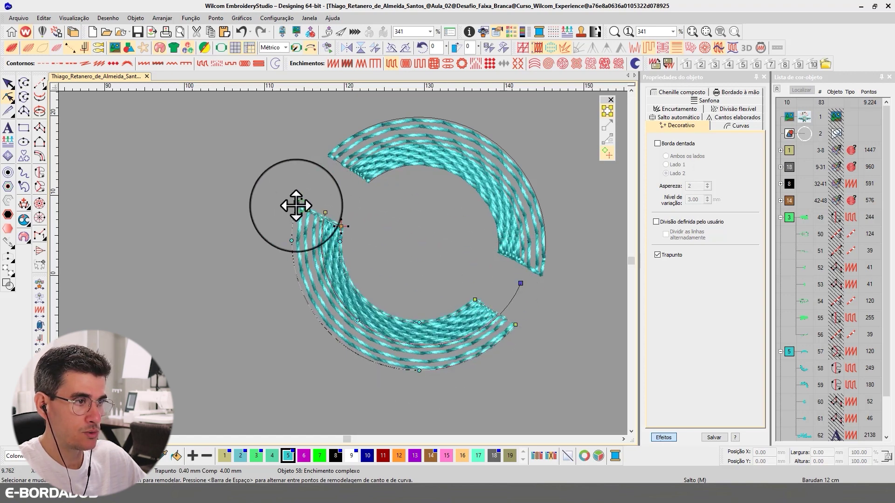
drag(327, 212, 317, 211)
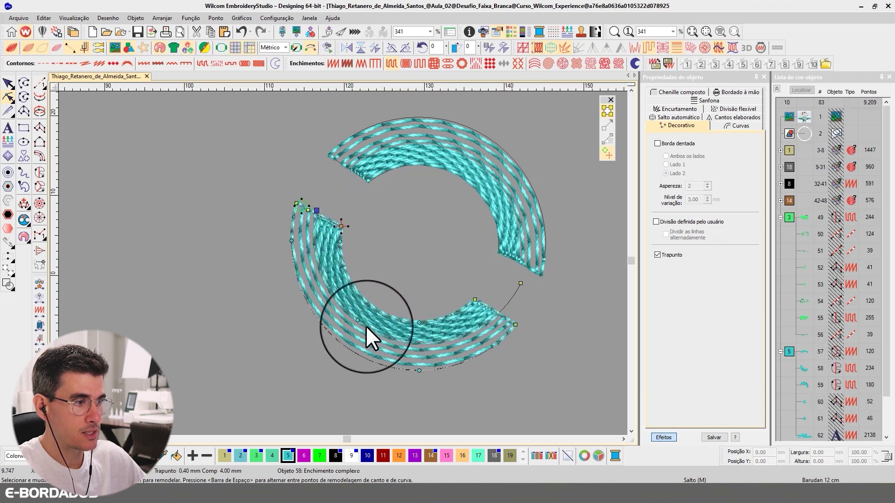
drag(359, 321, 364, 329)
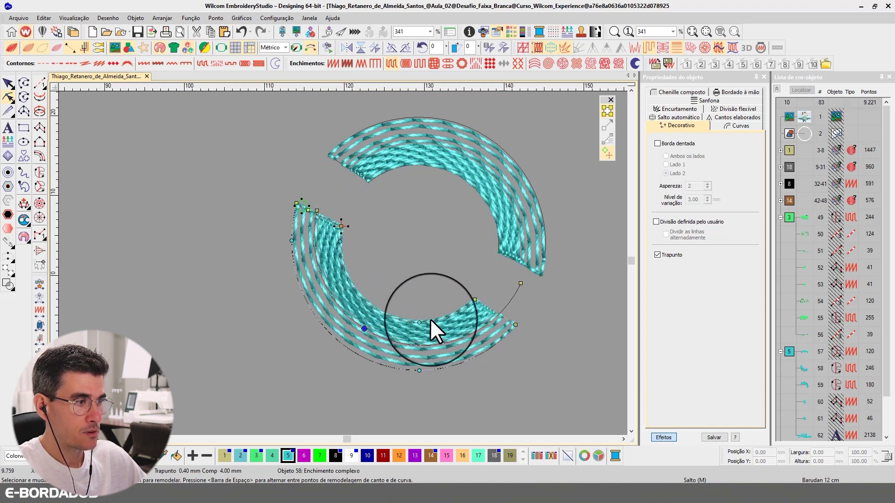
drag(522, 283, 525, 284)
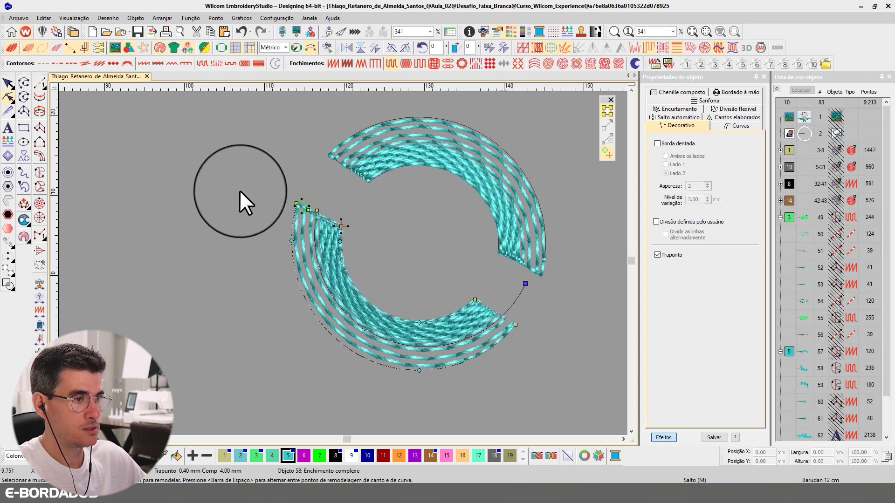
click(8, 83)
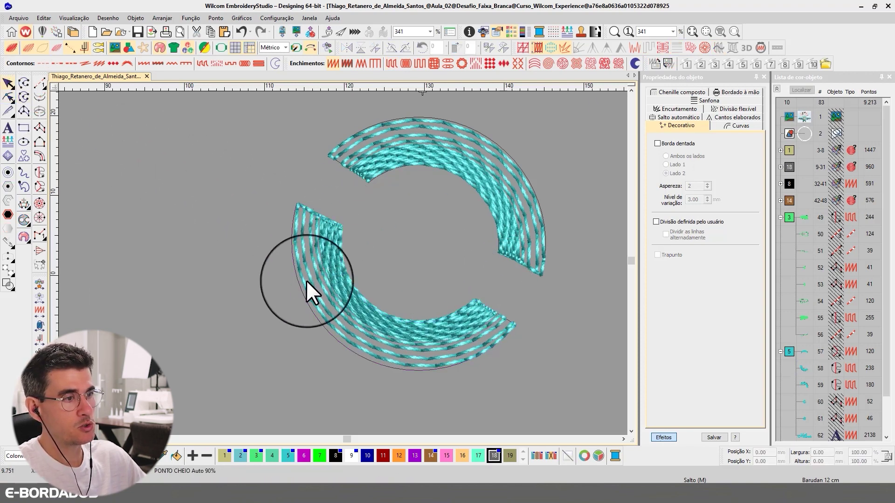
Show all the design's objects again and inspect the ring fills and the lower propeller blade
scroll(350, 263, down, 3)
click(551, 255)
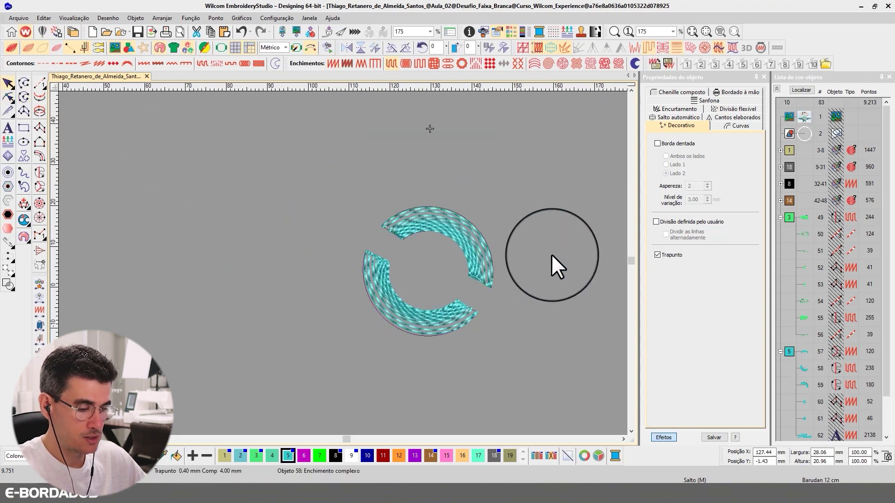
key(t)
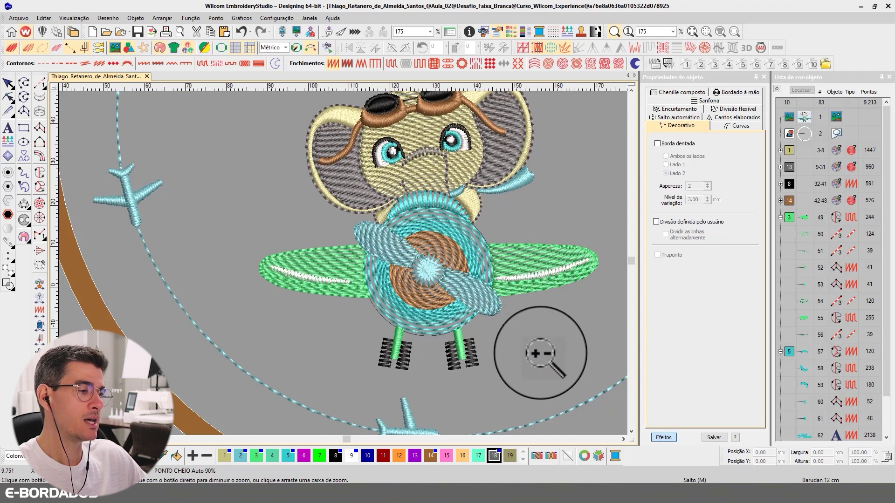
scroll(522, 327, up, 3)
click(385, 198)
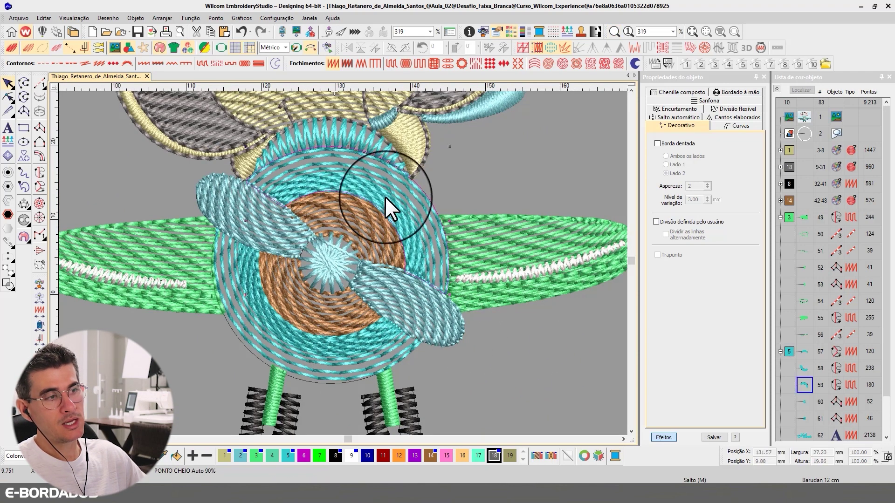
click(371, 292)
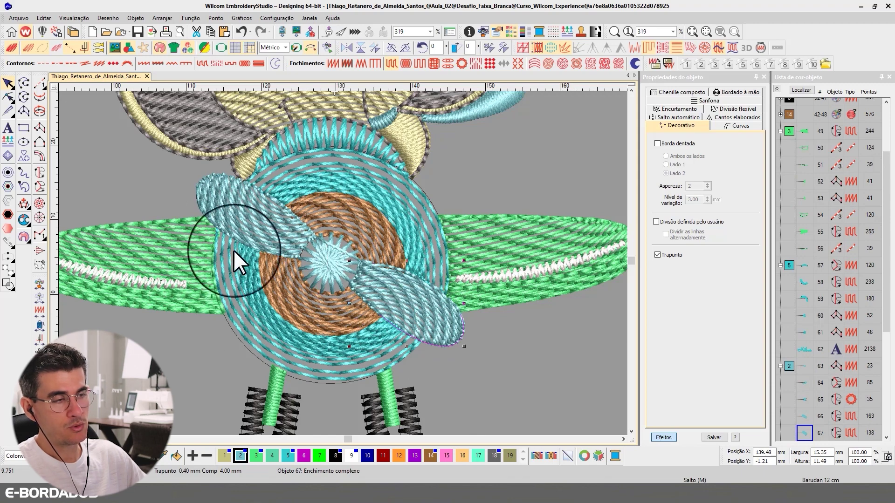
key(Escape)
Draw a running-stitch arc about 30 mm wide and 22 mm high around the ring's upper edge on the reference picture
scroll(340, 267, down, 5)
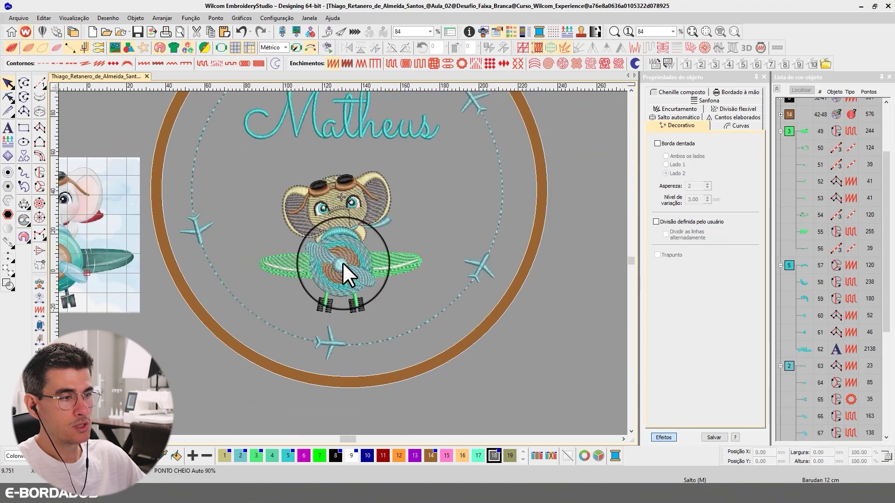
scroll(336, 255, down, 3)
key(b)
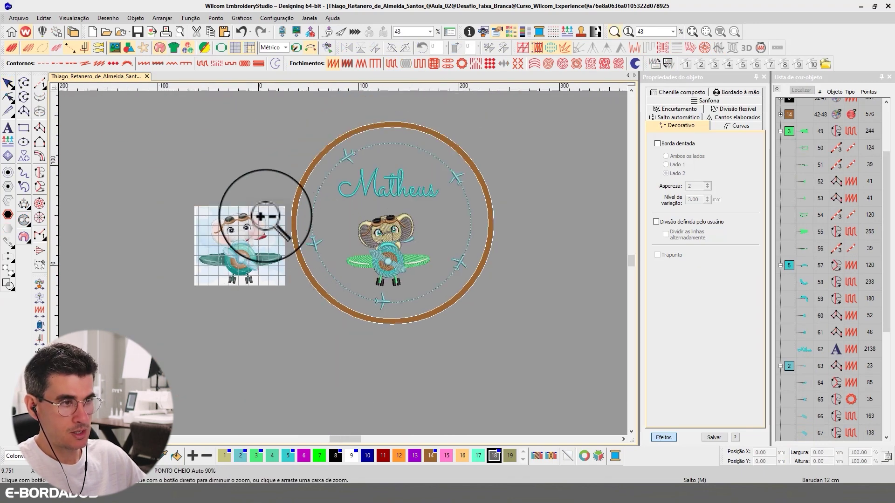
drag(288, 288, 302, 289)
key(b)
drag(247, 226, 424, 385)
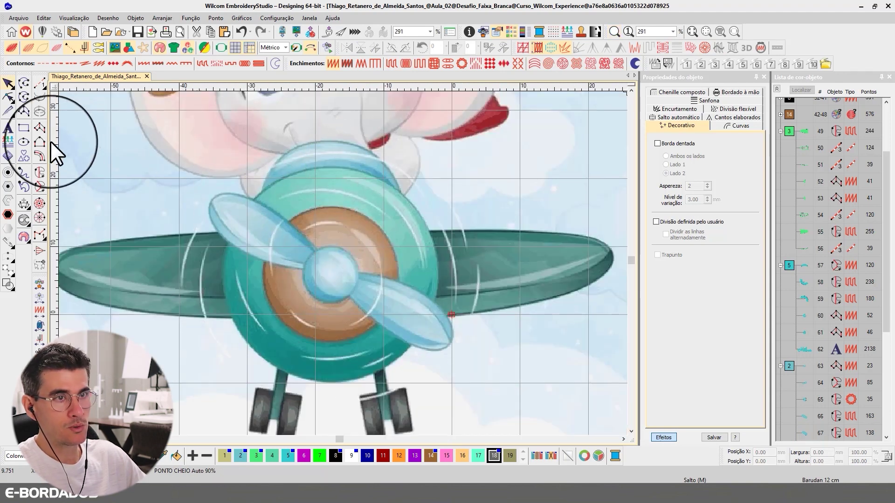
click(39, 84)
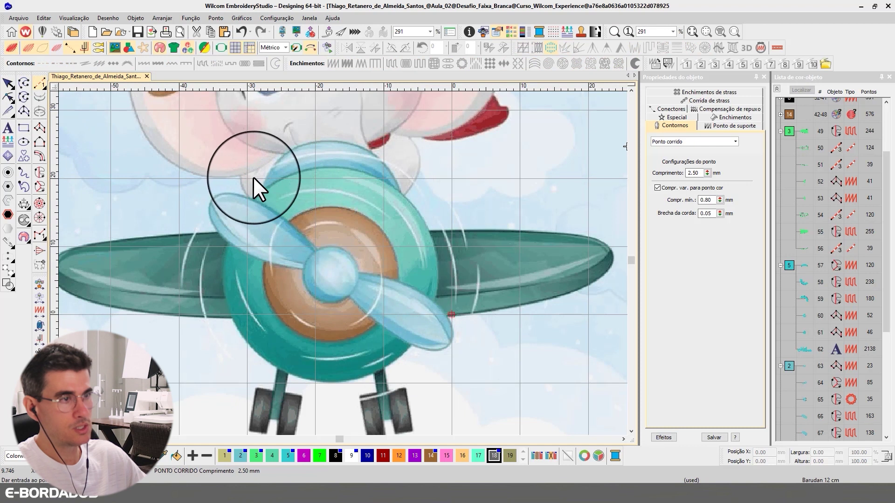
click(253, 178)
right_click(338, 152)
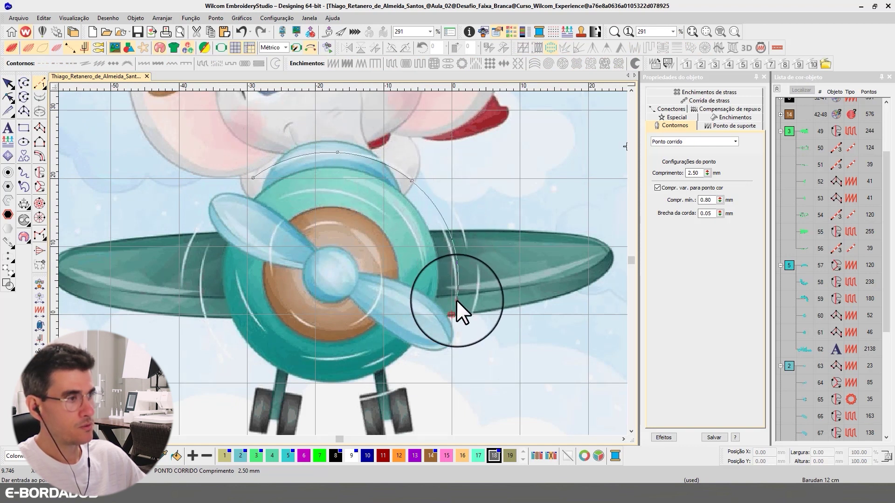
click(456, 300)
key(Return)
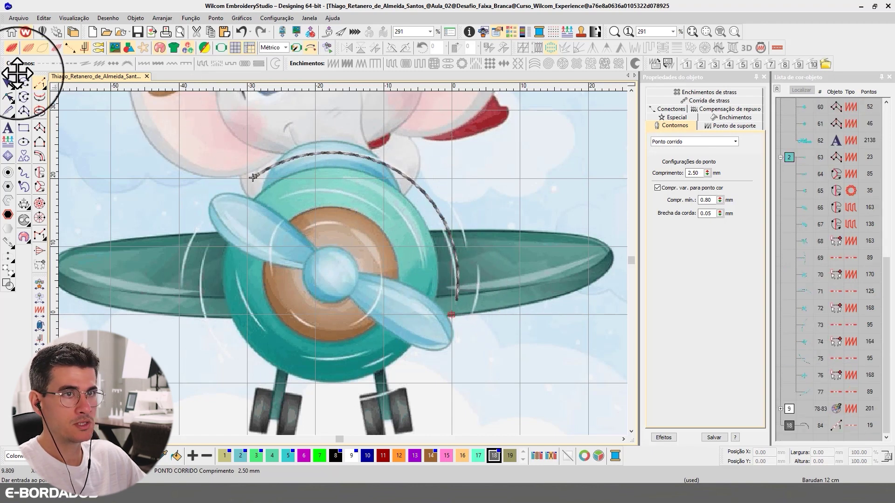
Move the running-stitch arc from the reference picture onto the upper edge of the embroidered airplane's ring
click(24, 83)
scroll(343, 262, down, 2)
scroll(352, 262, down, 2)
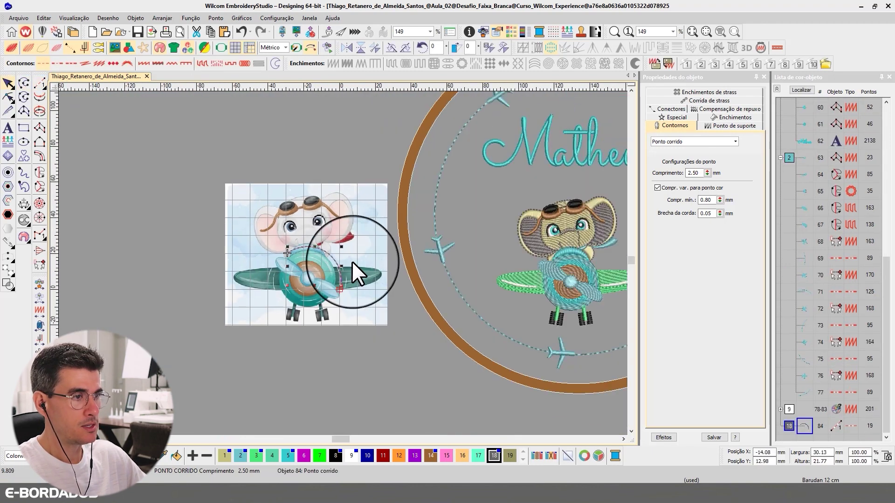
drag(334, 259, 591, 259)
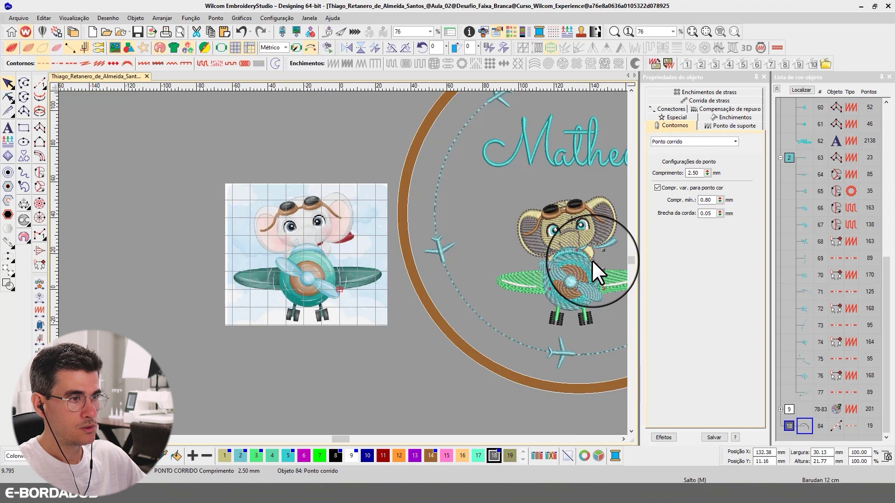
key(b)
click(606, 259)
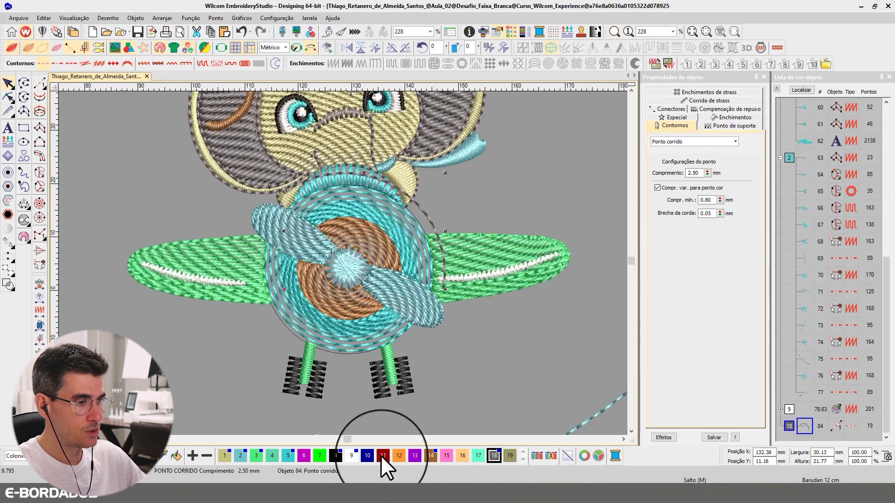
Recolour the arc with white thread colour 9, shrink it to about 29.4 by 21.2 mm, and nudge it outward over the ring
click(351, 456)
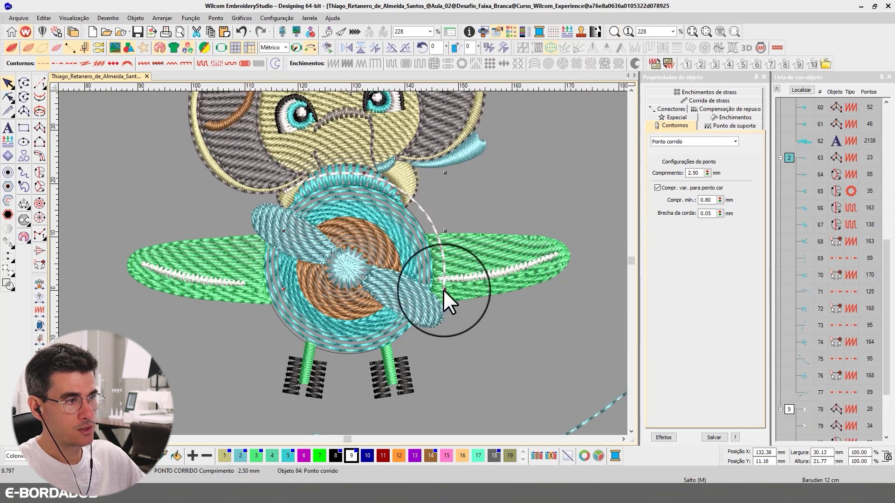
drag(444, 290, 434, 287)
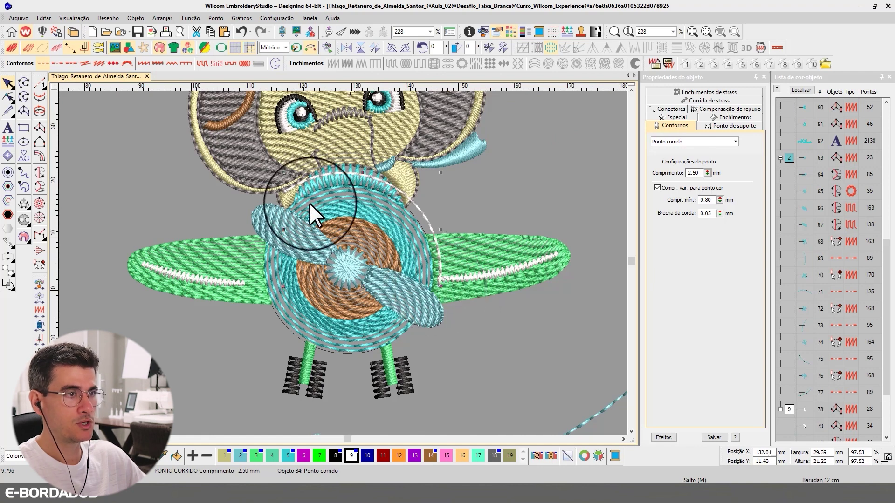
drag(417, 208, 421, 206)
click(463, 191)
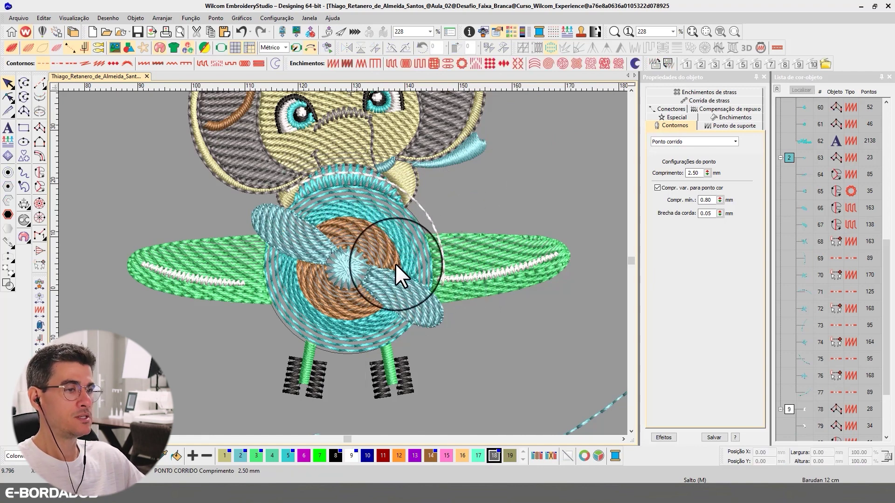
Compare the white arc on the embroidered airplane with the reference picture, and delete the arc
scroll(395, 262, down, 2)
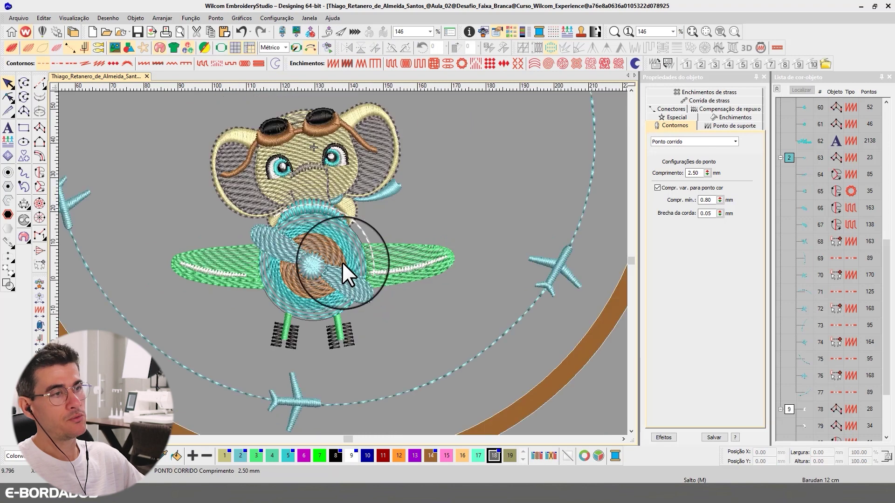
click(360, 233)
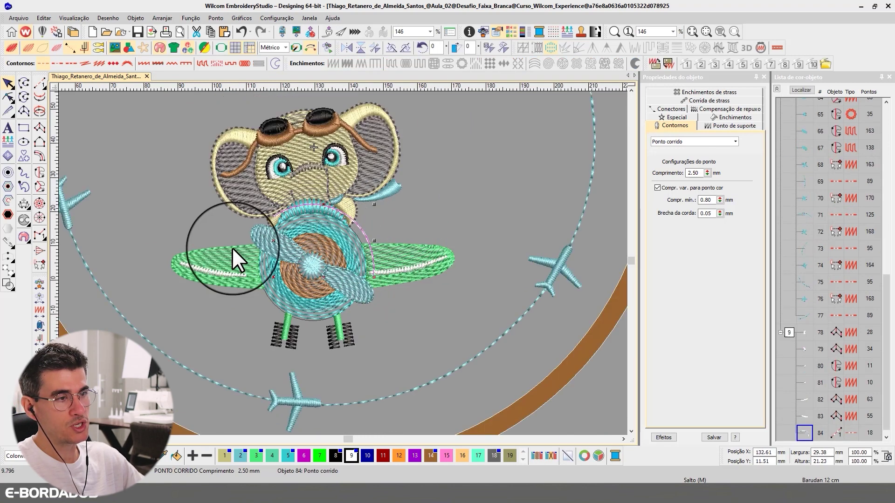
scroll(232, 254, down, 4)
scroll(156, 247, up, 5)
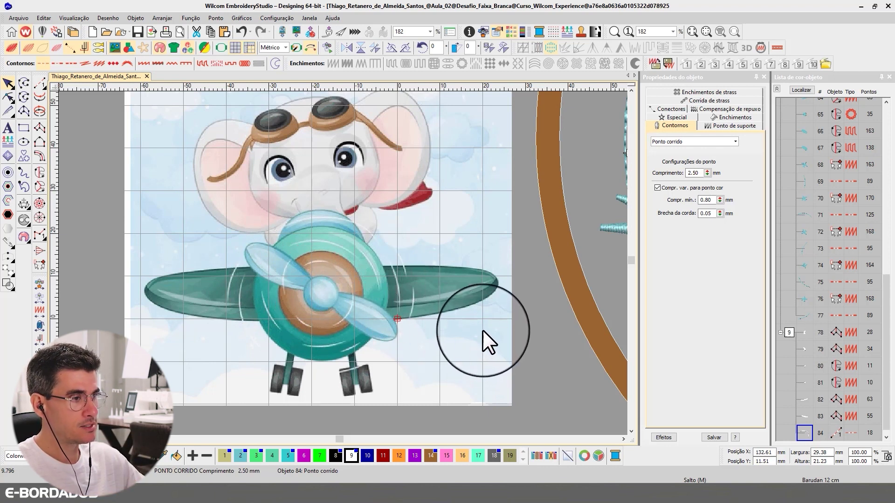
click(623, 440)
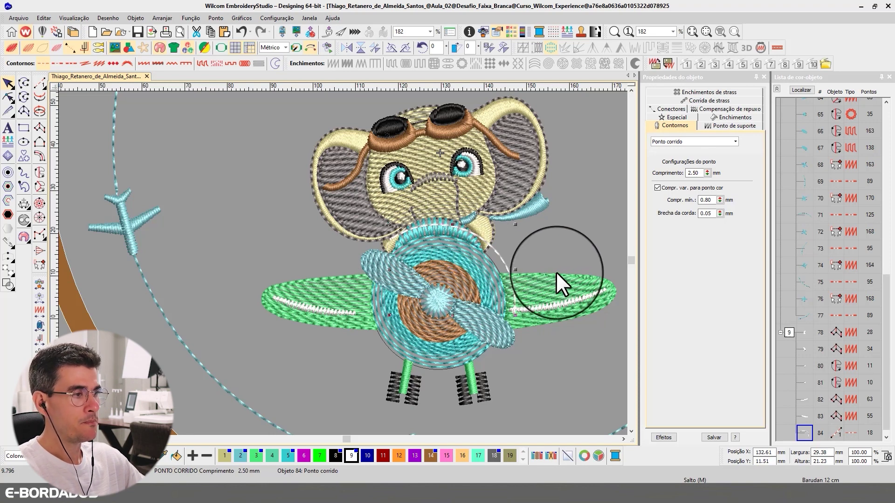
key(Delete)
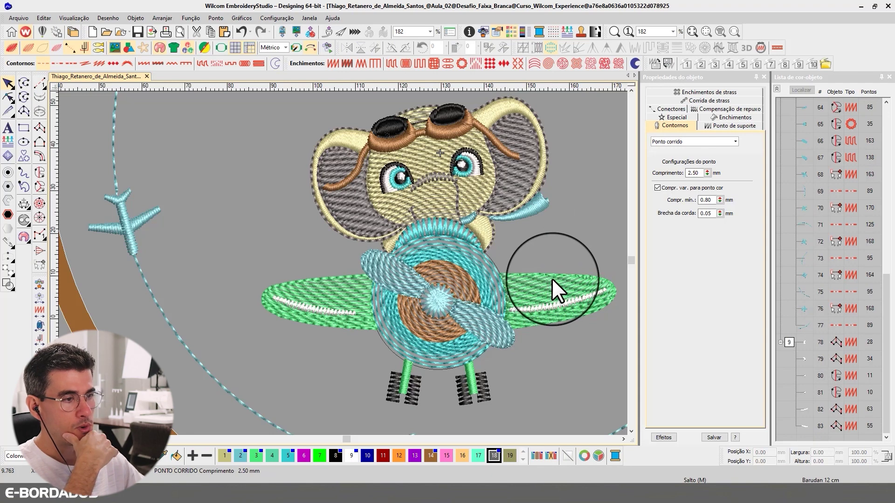
Examine the small airplane motif near the lettering in stitch-line and realistic views, and review the elephant airplane
scroll(552, 279, down, 2)
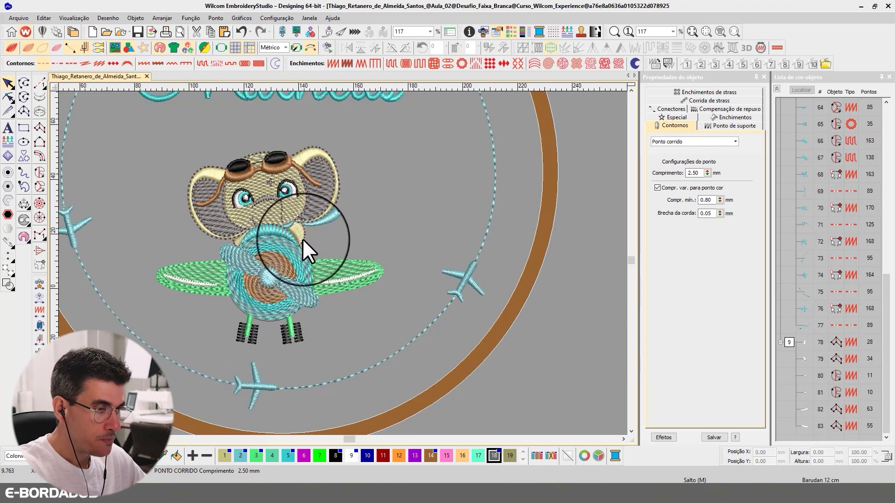
scroll(302, 238, down, 2)
scroll(339, 261, up, 3)
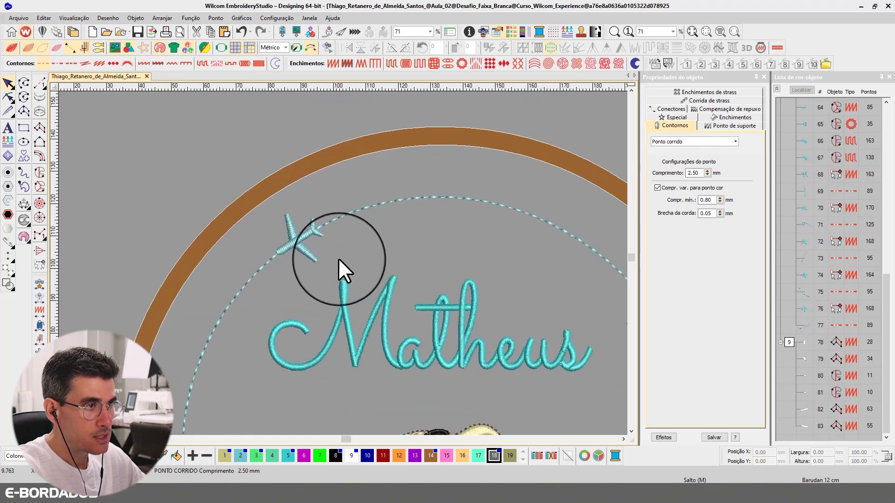
click(324, 235)
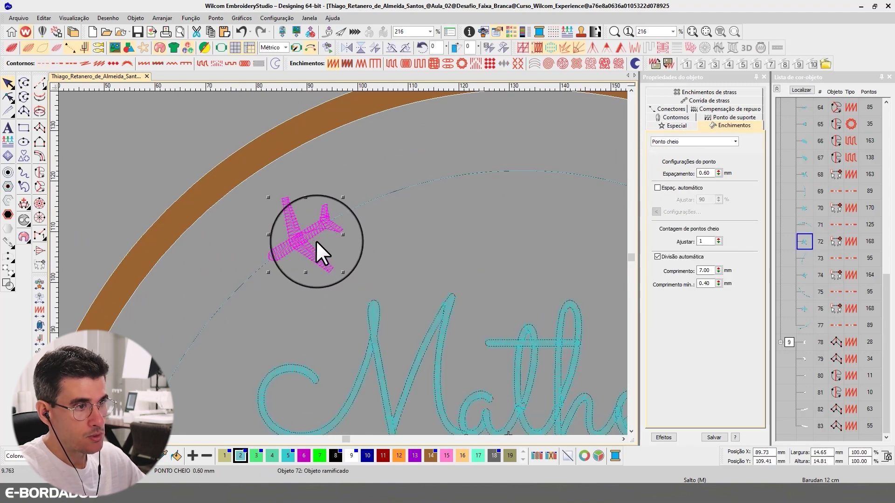
key(t)
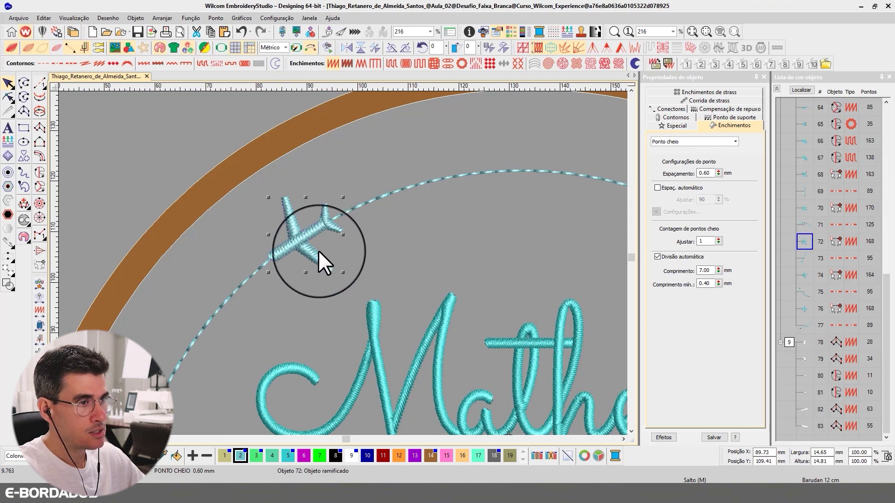
scroll(318, 251, down, 5)
scroll(342, 315, up, 4)
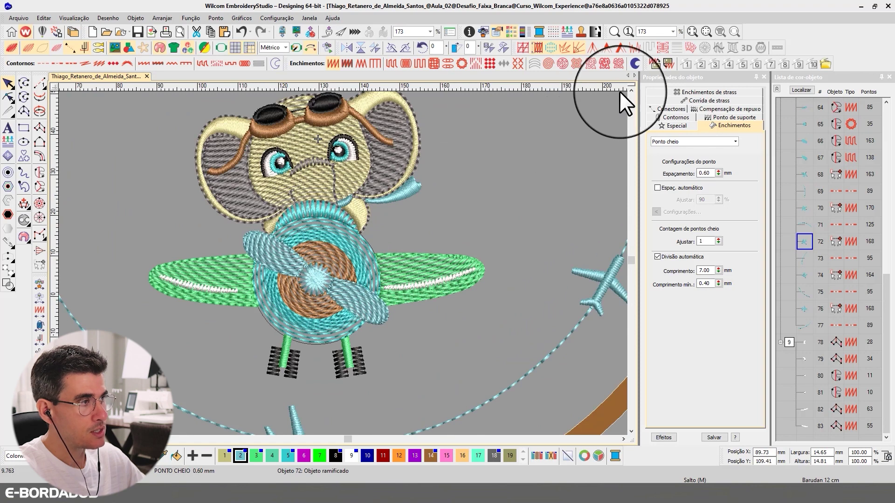
Pick out the four green triple-run outlines of both wings and assign them thread colour 6
click(443, 269)
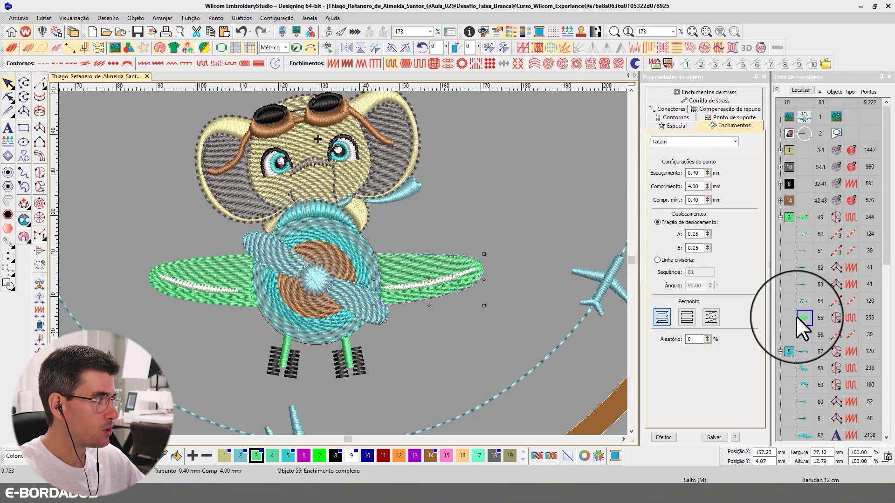
click(804, 331)
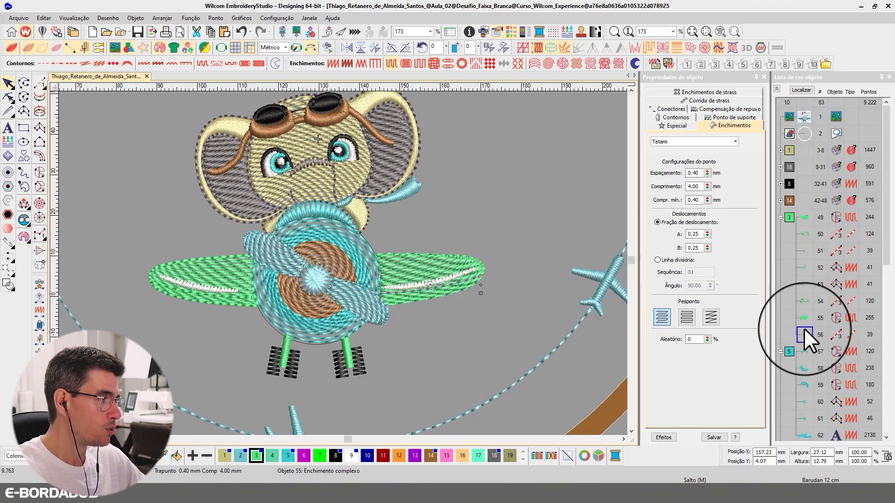
click(804, 301)
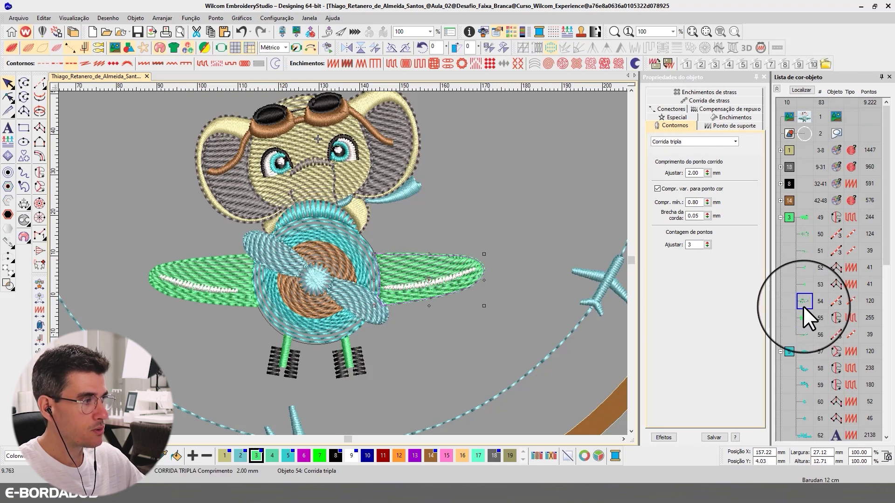
ctrl+click(806, 237)
ctrl+click(806, 251)
ctrl+click(803, 335)
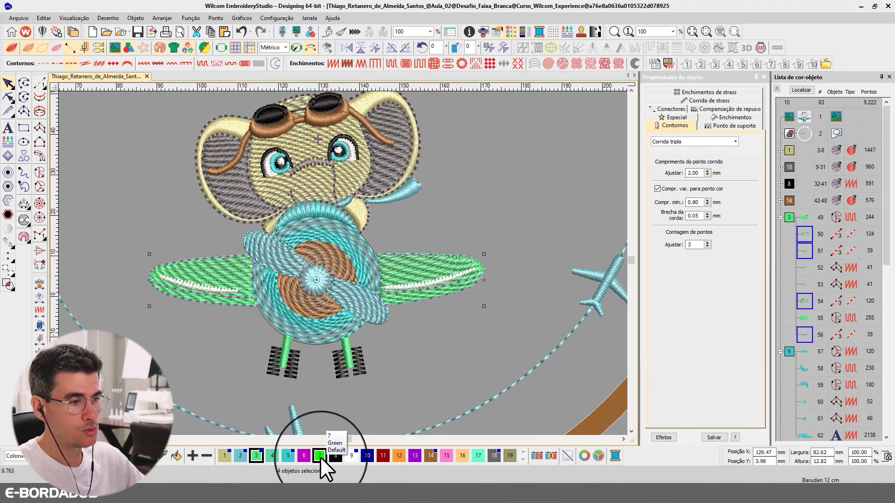
click(304, 456)
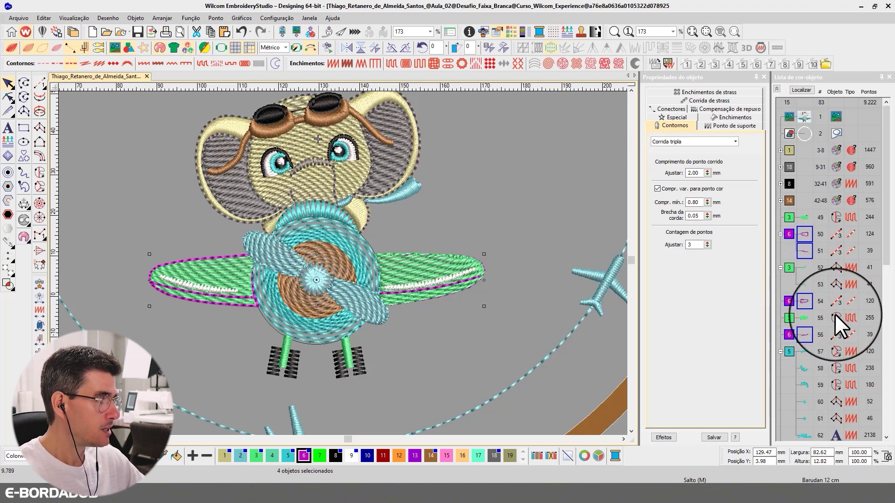
Try moving the right wing's Tatami fill away from its outline, and undo the move and the outline recolouring
key(Escape)
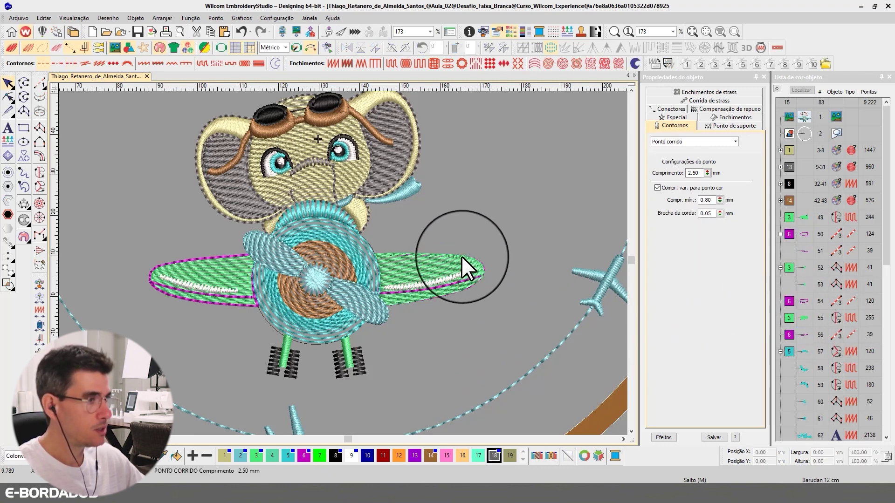
drag(461, 256, 500, 245)
key(ctrl+z)
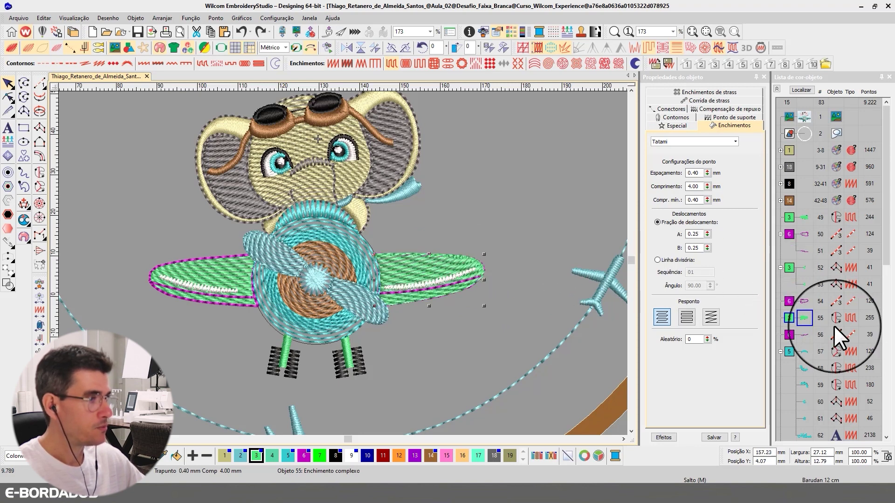
Reselect the four triple-run wing outlines, check them in isolation, and recolour them with dark magenta thread colour 6
click(810, 332)
ctrl+click(807, 301)
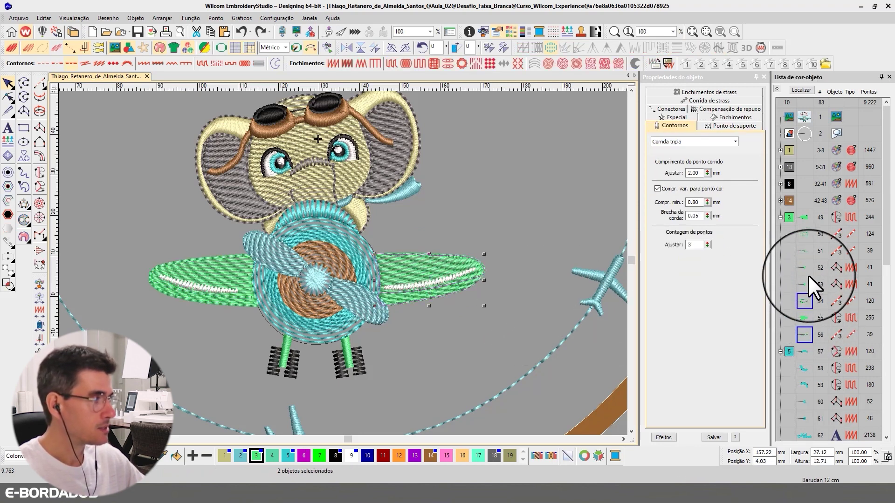
ctrl+click(806, 251)
ctrl+click(804, 234)
click(807, 91)
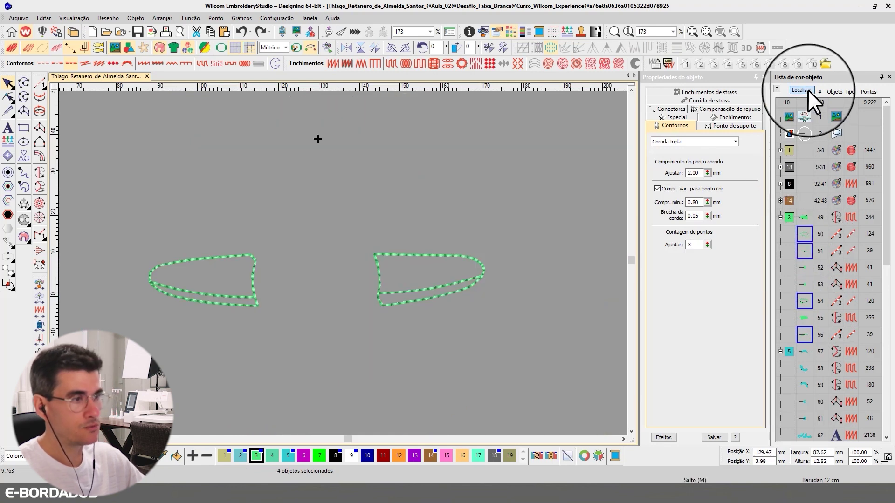
click(801, 90)
click(304, 455)
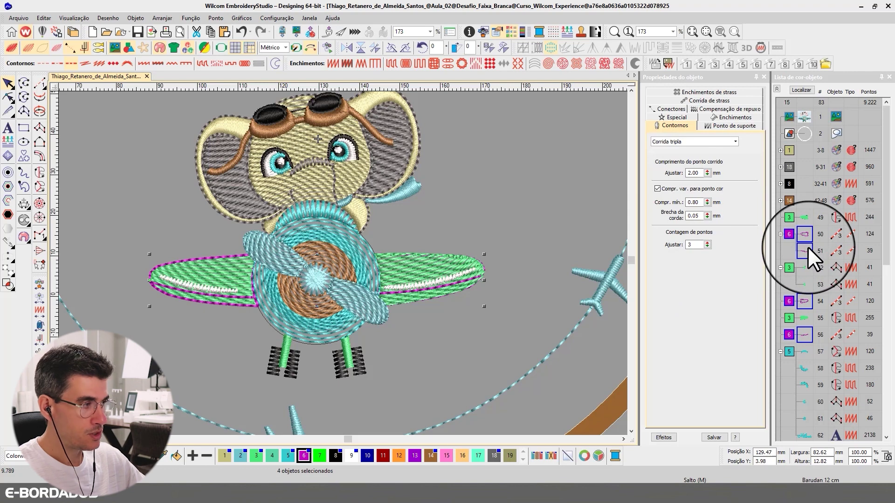
Group the magenta wing outlines into a single colour block and place it right after the green wing block in the stitching sequence
key(ctrl+x)
key(ctrl+v)
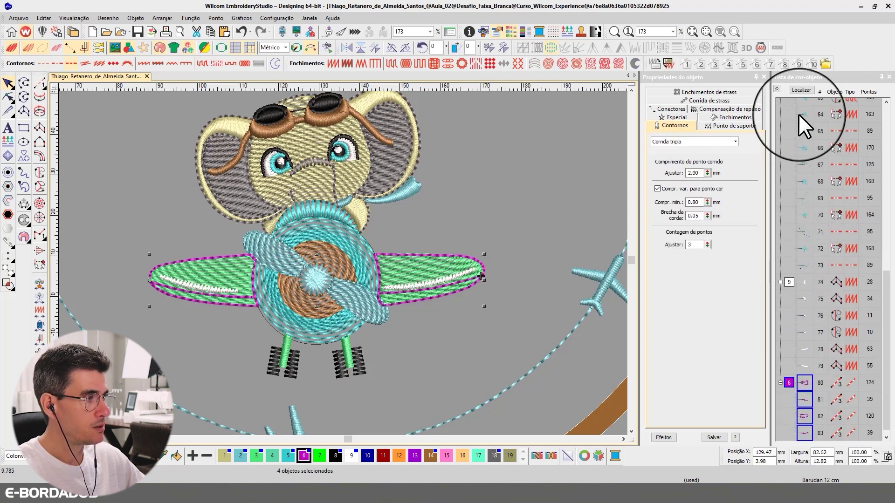
click(777, 89)
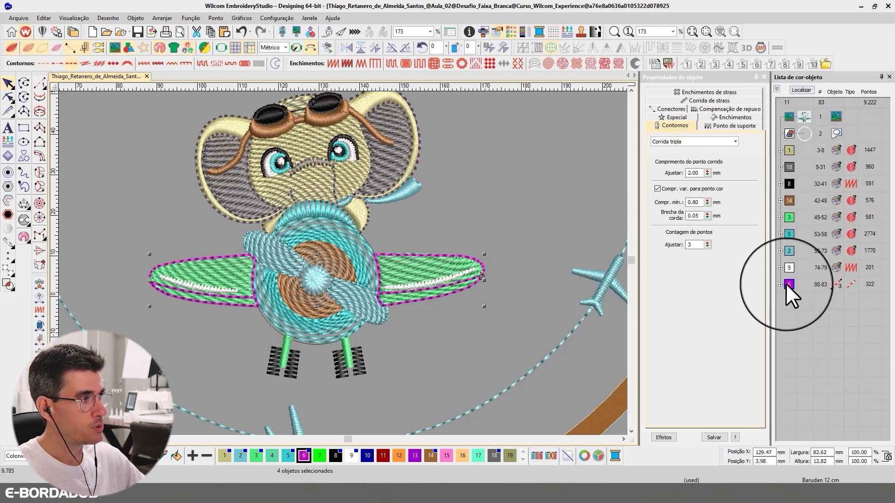
drag(785, 284, 803, 230)
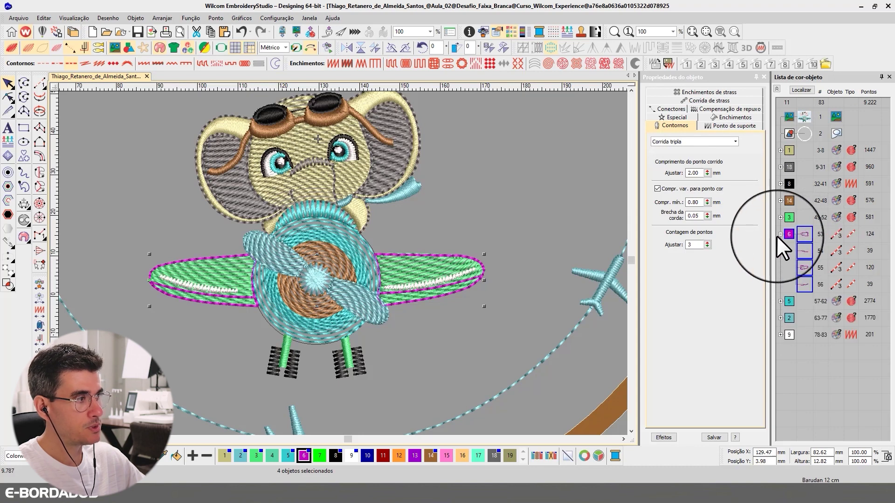
click(780, 234)
click(479, 350)
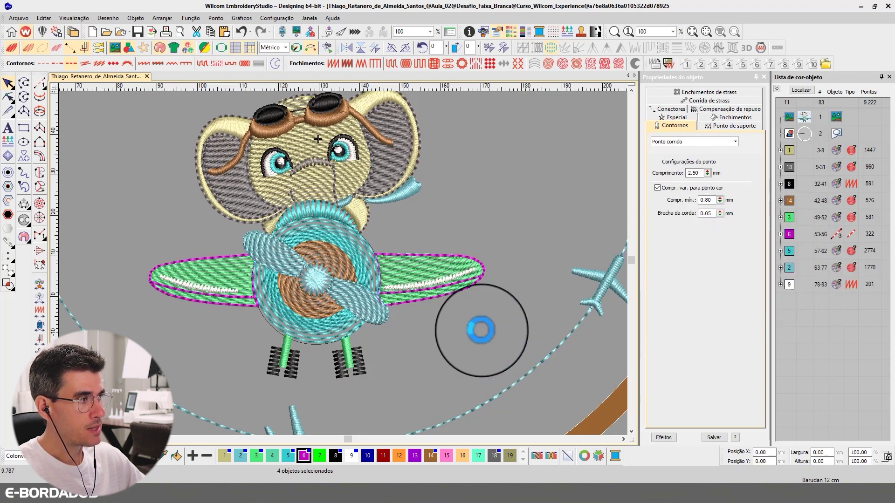
Redefine thread colour 6 as an olive green from the standard colour palette
double_click(303, 456)
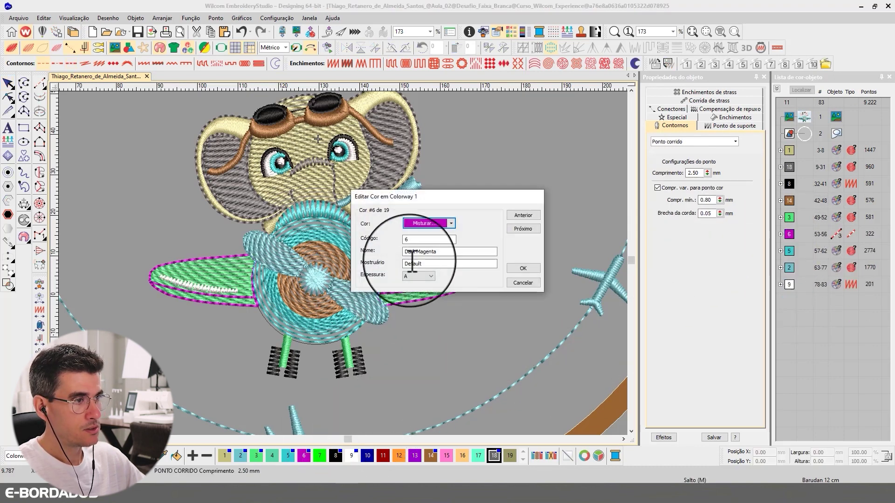
click(412, 224)
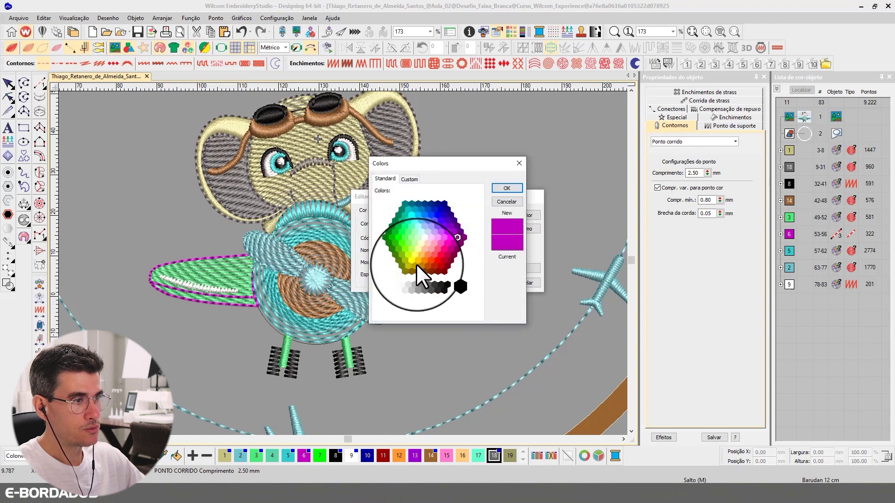
click(402, 255)
click(507, 189)
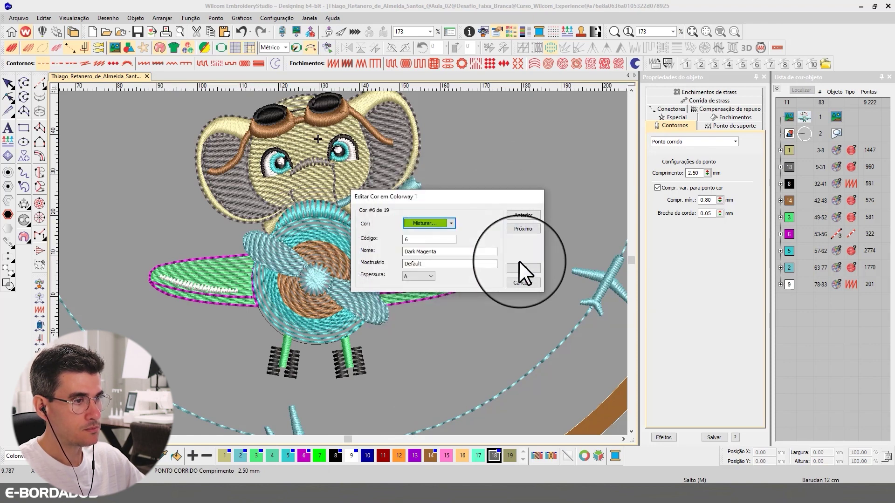
click(534, 270)
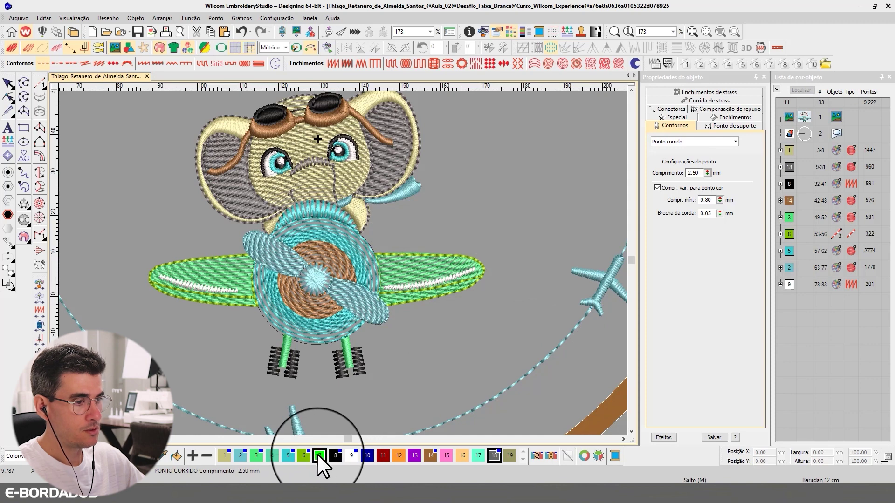
Open the colour definition of thread colour 6 for editing again
double_click(304, 455)
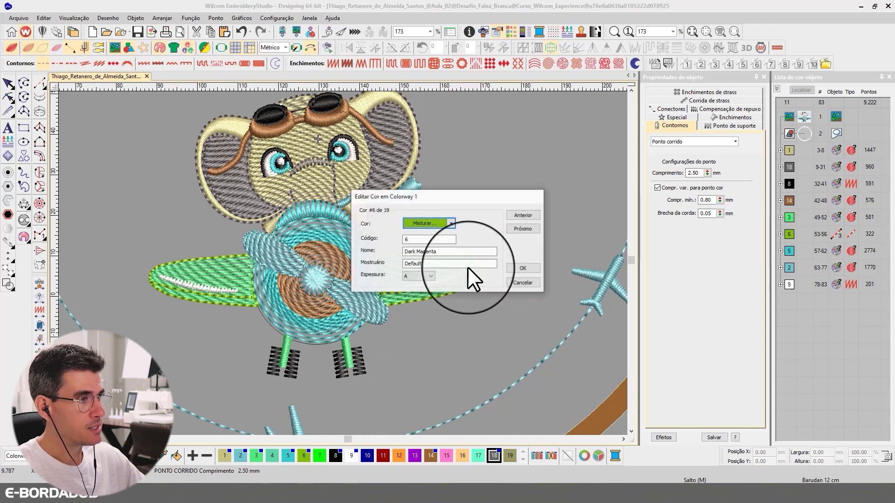
Mix a dark green for thread colour 6 in Colorway 1, used on the plane's wing outlines
click(450, 224)
click(432, 300)
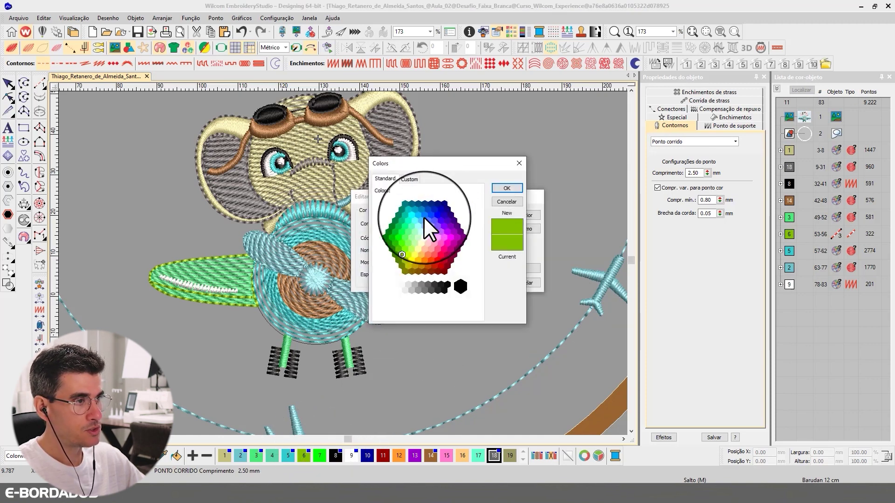
click(392, 246)
click(391, 248)
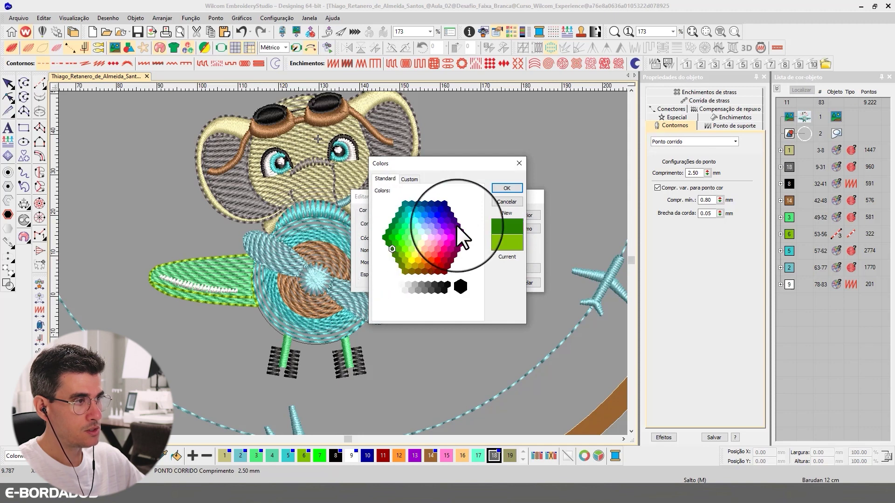
click(506, 188)
click(530, 267)
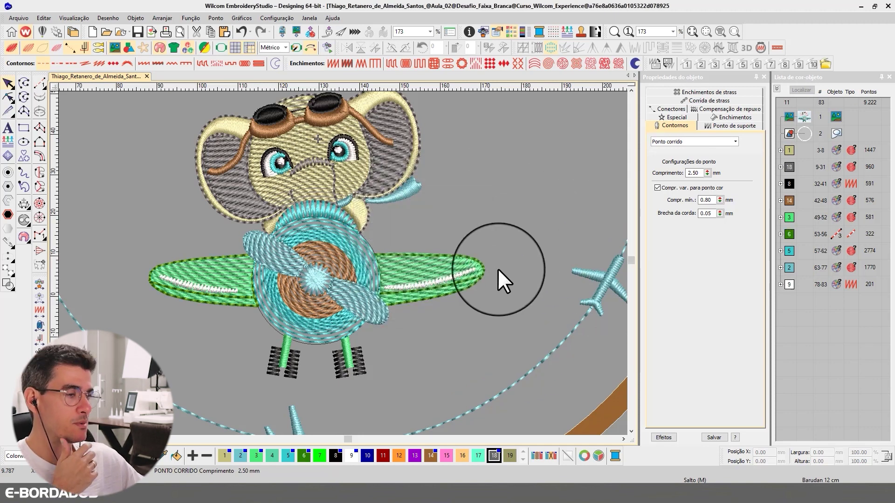
Inspect the stitch settings of the lower propeller blade and of object 69, then collapse the colour-object list
click(367, 292)
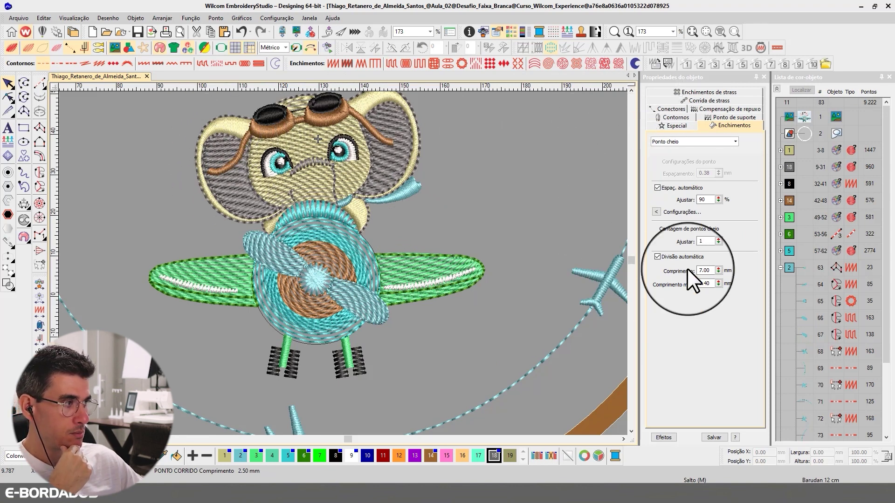
click(343, 290)
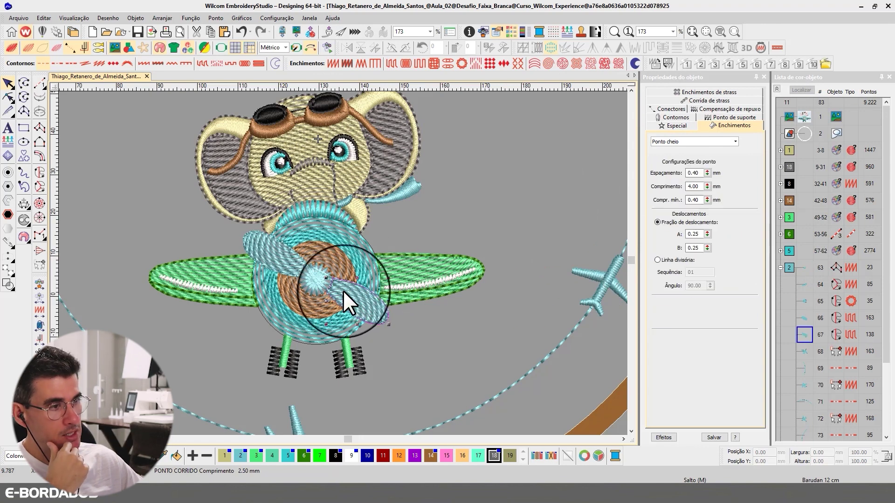
click(804, 372)
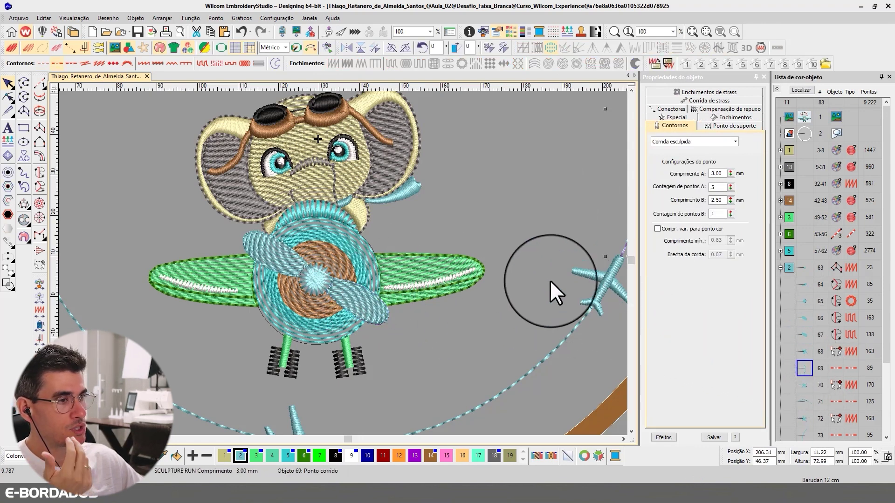
click(777, 89)
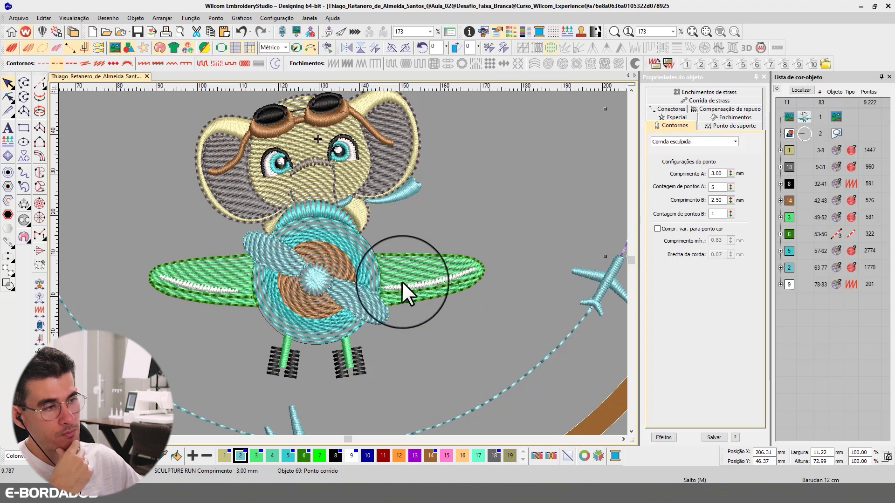
Compare the embroidered elephant's plane with the reference artwork and view the whole design at 100% zoom
scroll(284, 249, down, 2)
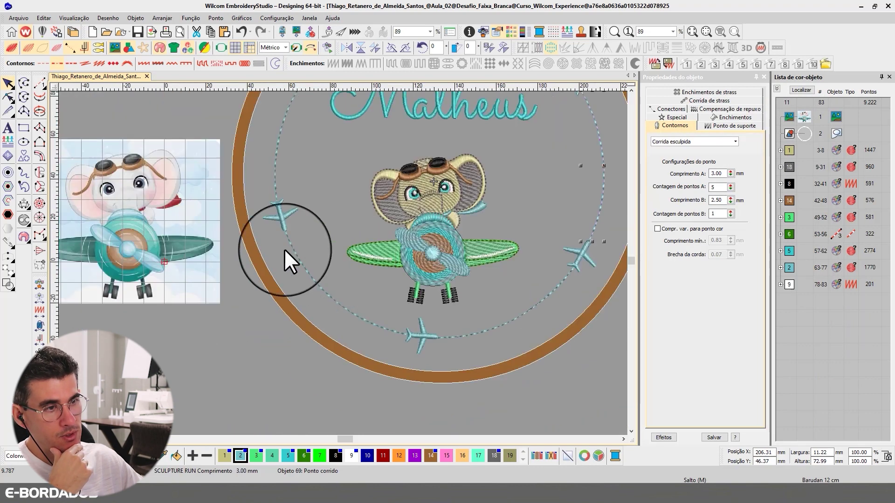
scroll(343, 264, up, 1)
scroll(343, 264, up, 1)
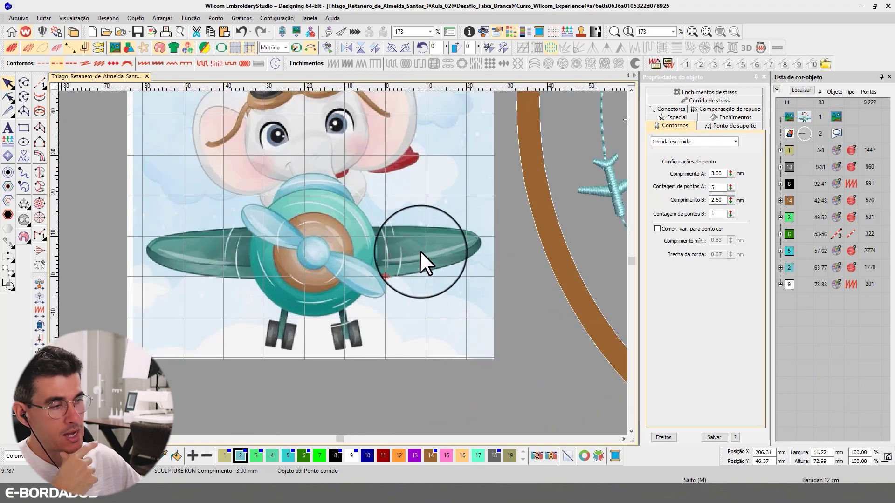
scroll(427, 240, right, 10)
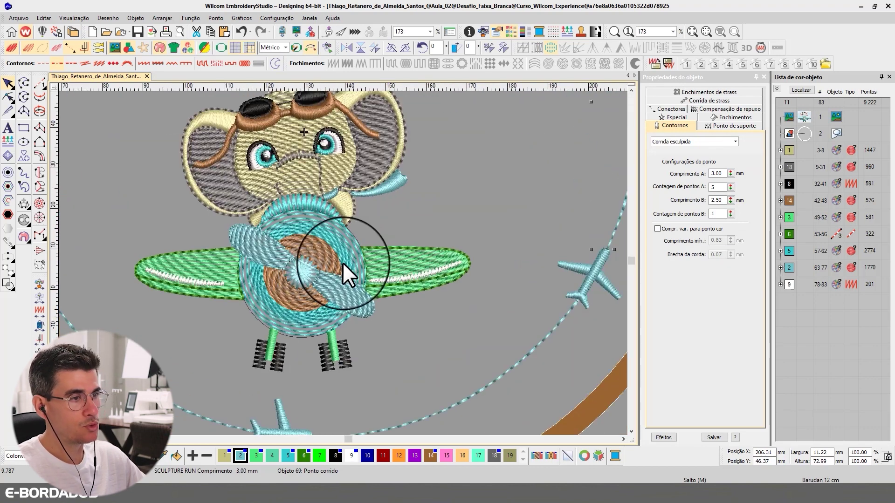
click(452, 197)
key(1)
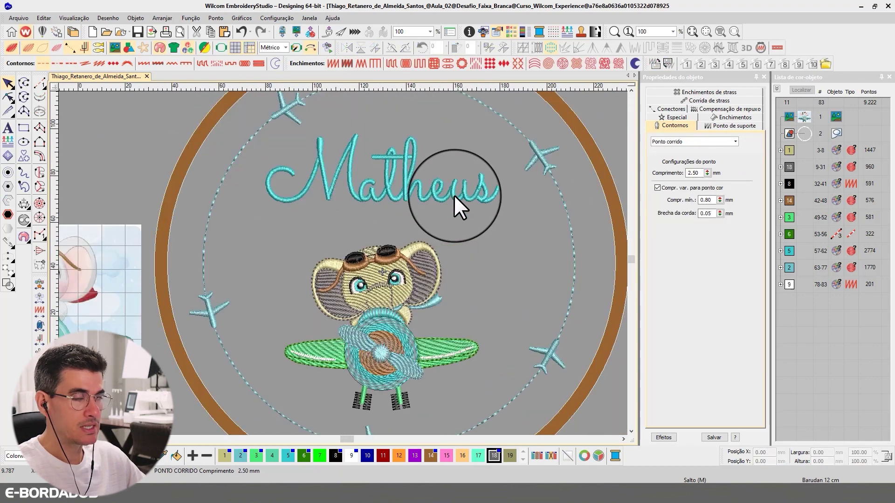
scroll(455, 193, down, 1)
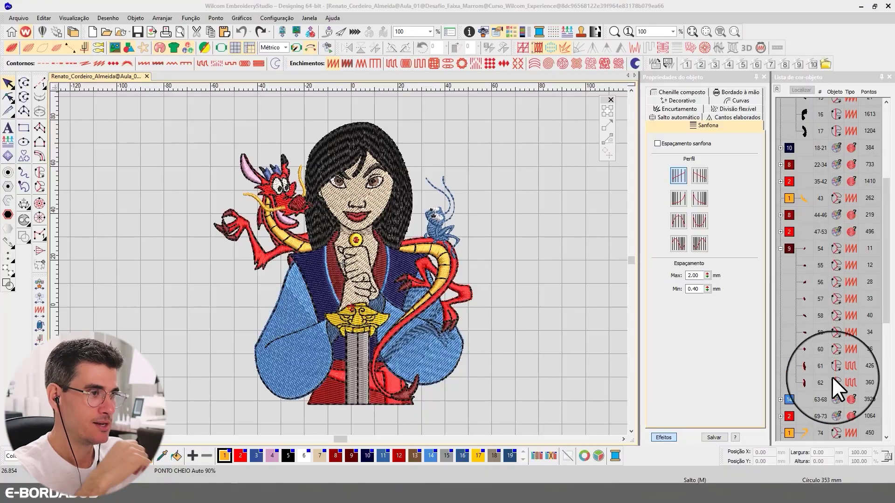
Collapse the colour-object list of the warrior and dragon design and examine the black block of objects 103-432
click(776, 91)
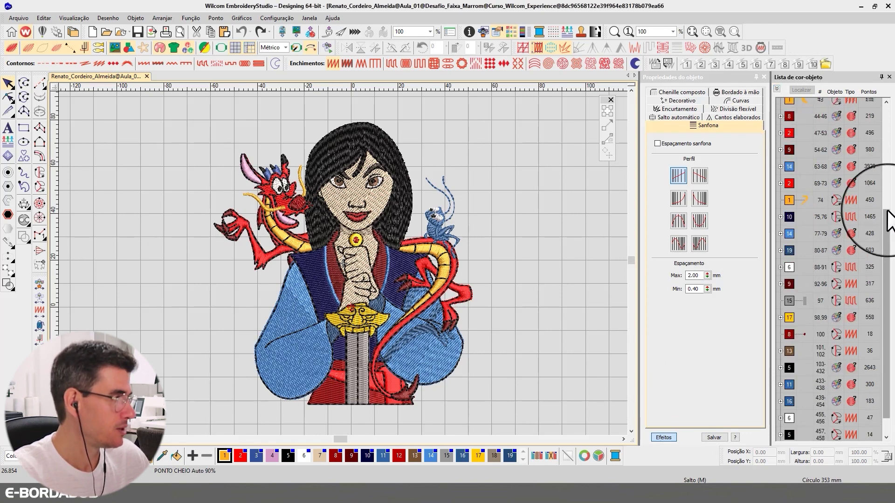
drag(887, 119, 887, 303)
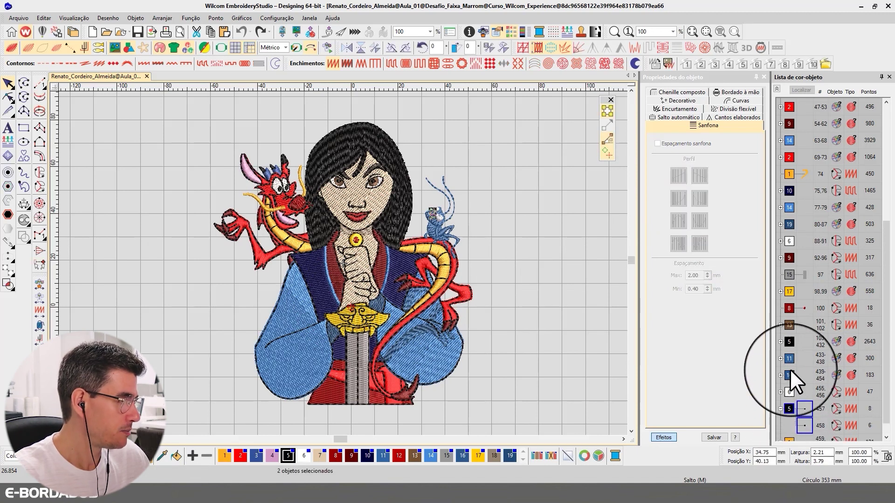
click(790, 341)
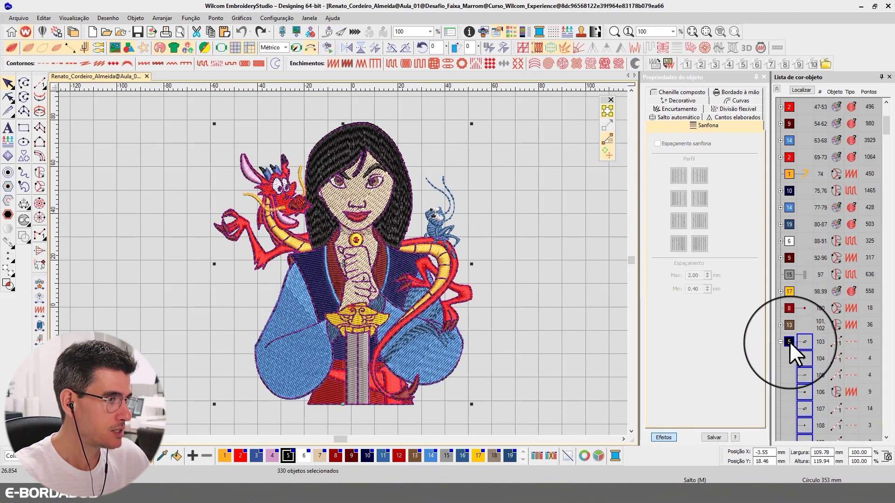
click(803, 90)
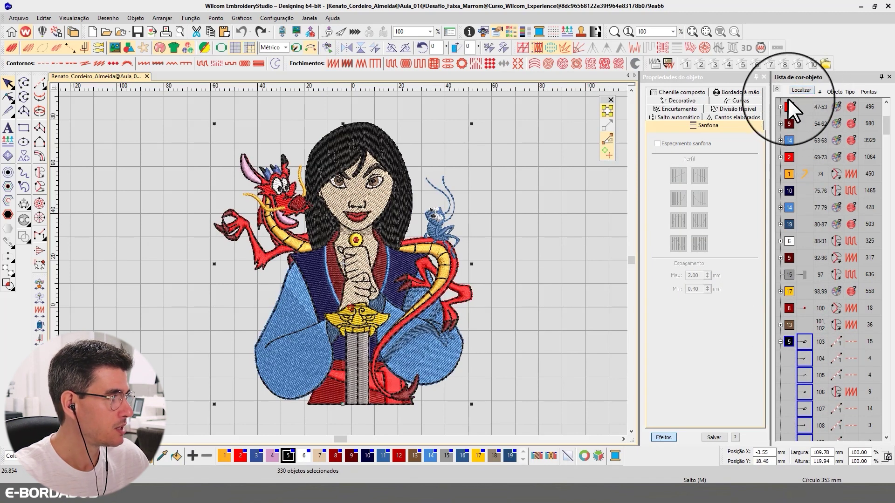
click(776, 88)
click(815, 294)
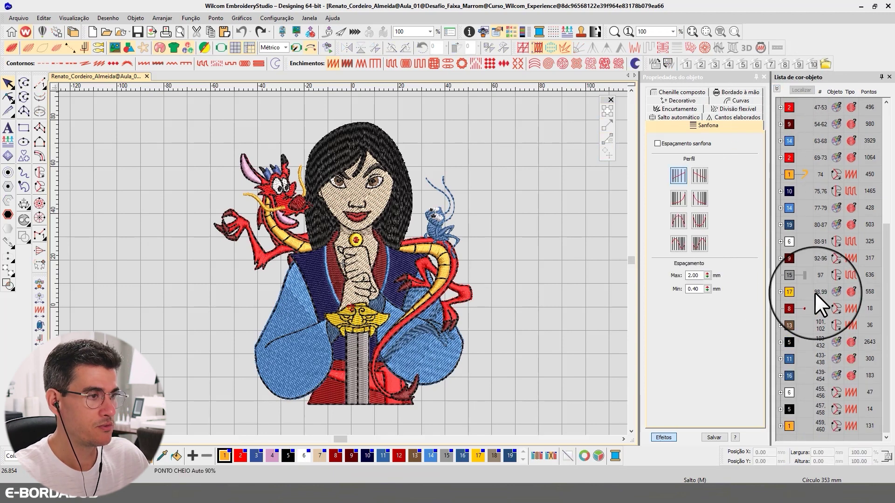
Isolate the first black block, objects 11-17, to examine which parts it stitches, and restore the full view
scroll(821, 313, up, 4)
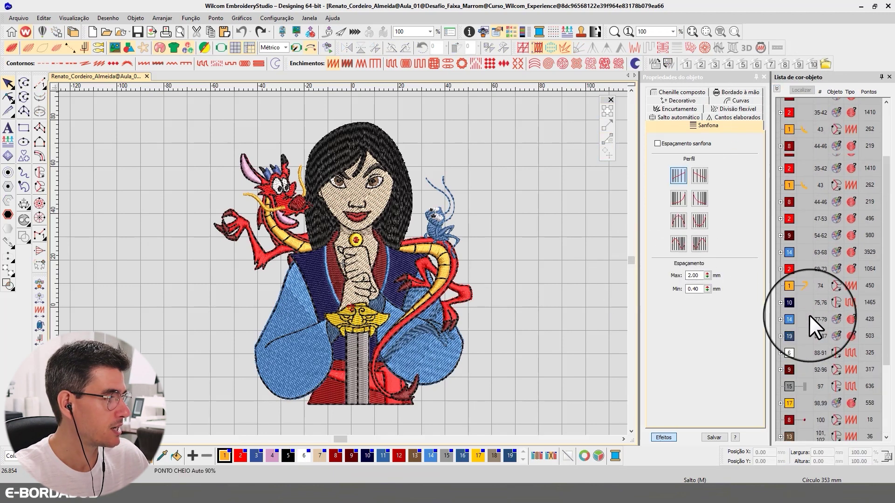
click(787, 201)
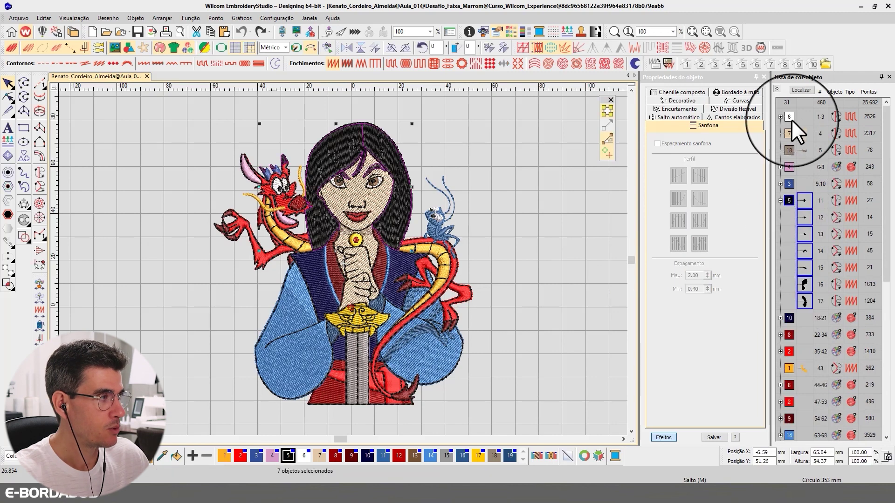
click(799, 90)
click(800, 90)
Examine the black outline block 103-432 by repeatedly isolating it from the rest of the design, leaving the colour-object list collapsed
scroll(807, 270, down, 6)
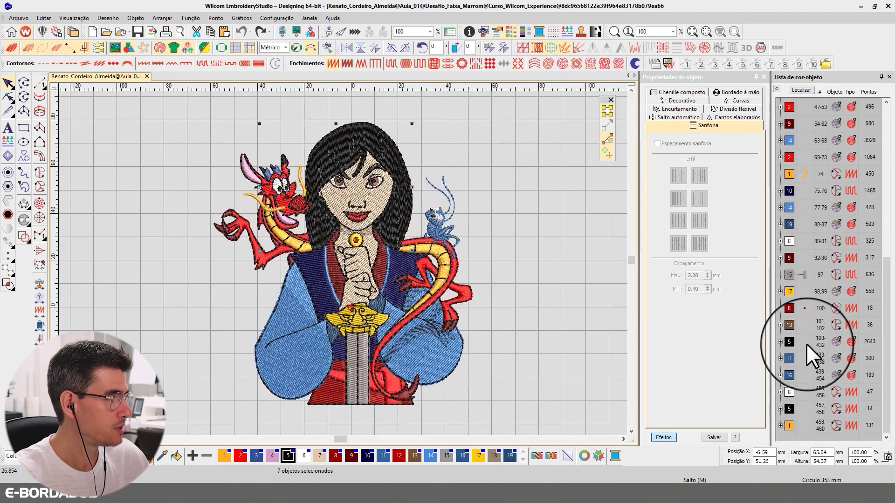
click(801, 90)
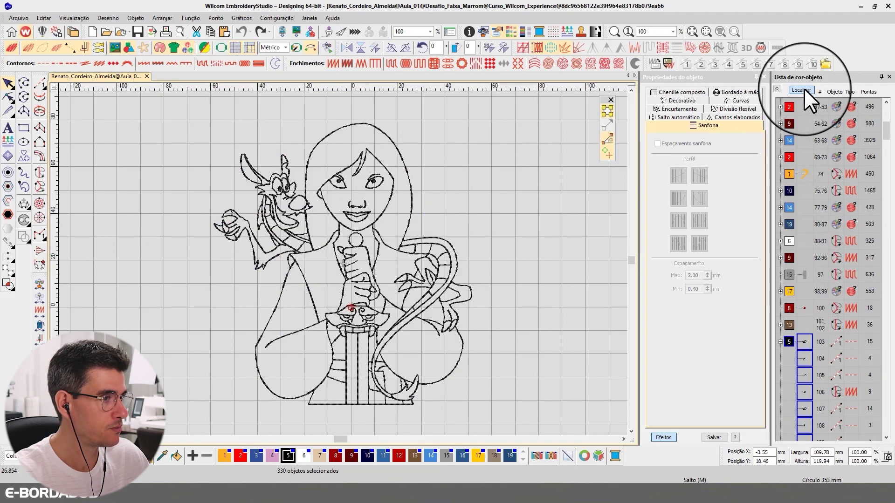
click(801, 90)
scroll(812, 342, down, 3)
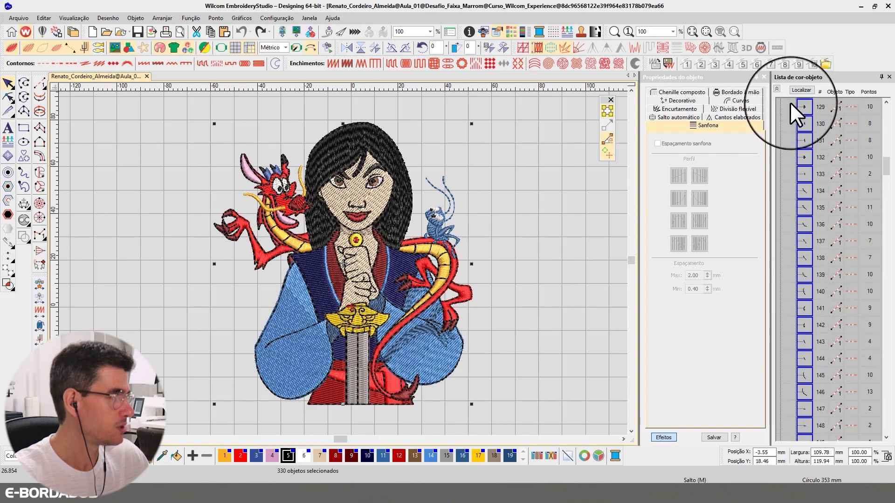
click(776, 88)
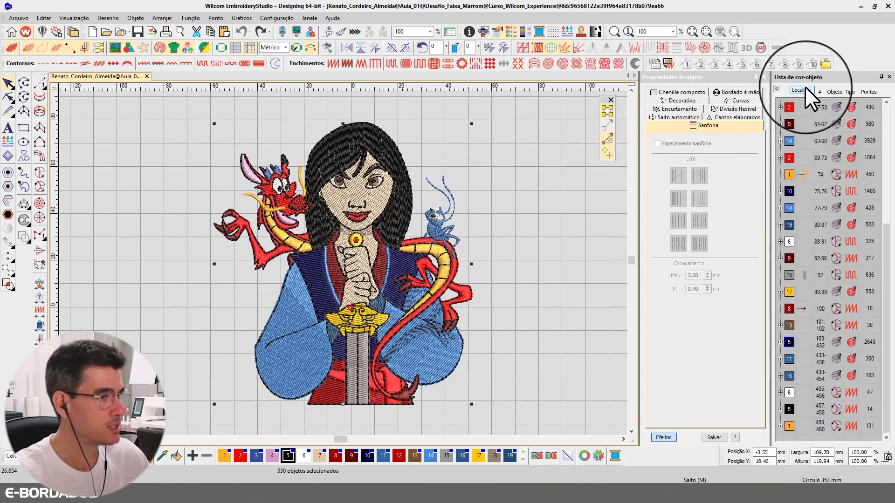
click(805, 89)
click(804, 88)
click(805, 88)
click(805, 89)
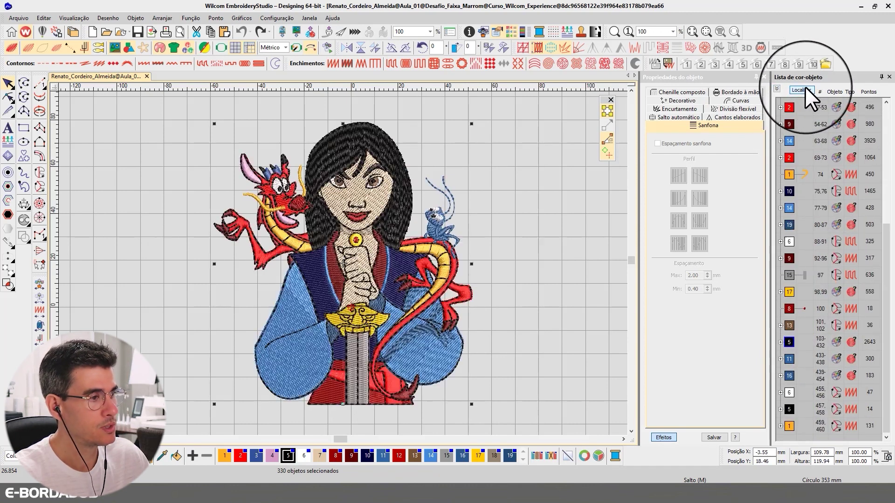
click(776, 88)
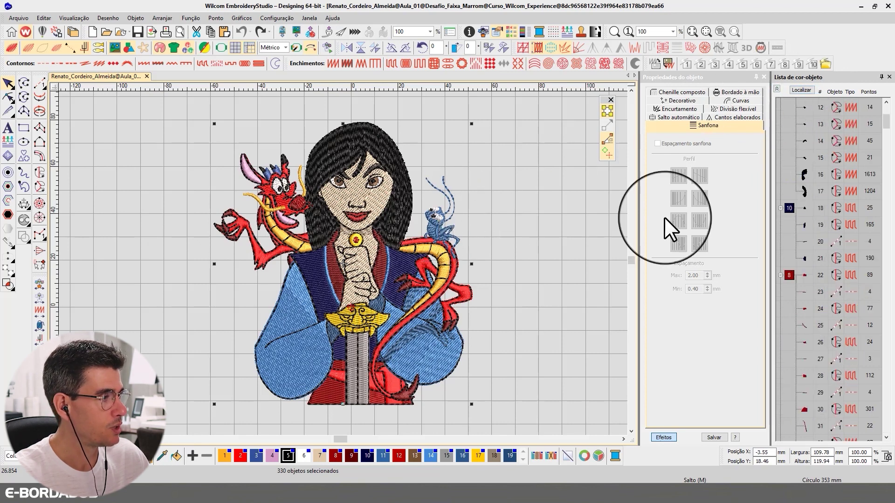
click(778, 88)
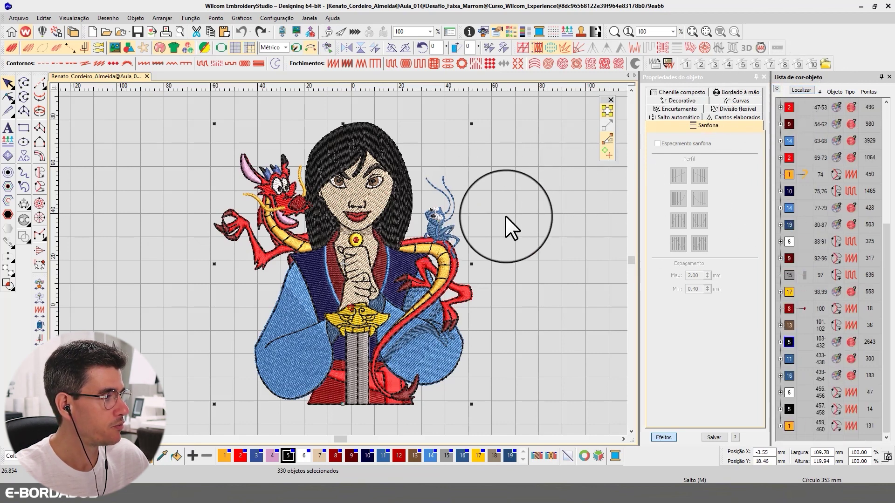
Isolate the last black block, objects 457-458, to locate it in the design, and clear the selection
click(789, 409)
click(806, 90)
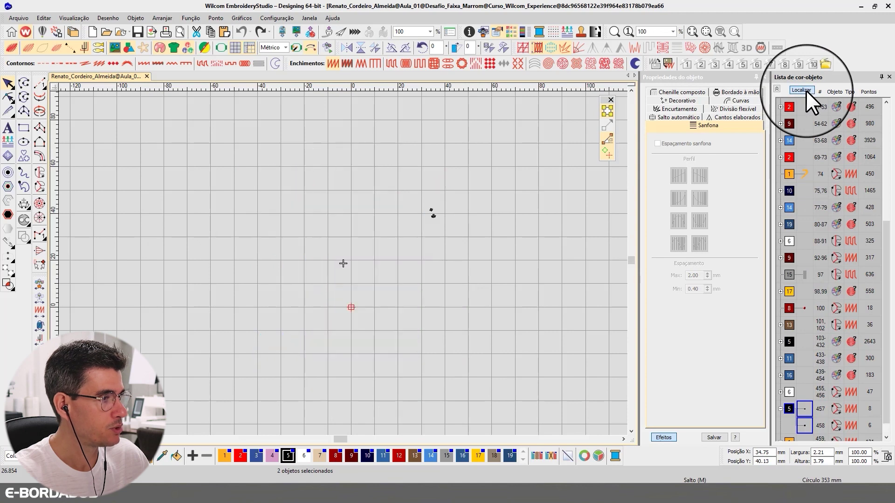
click(806, 91)
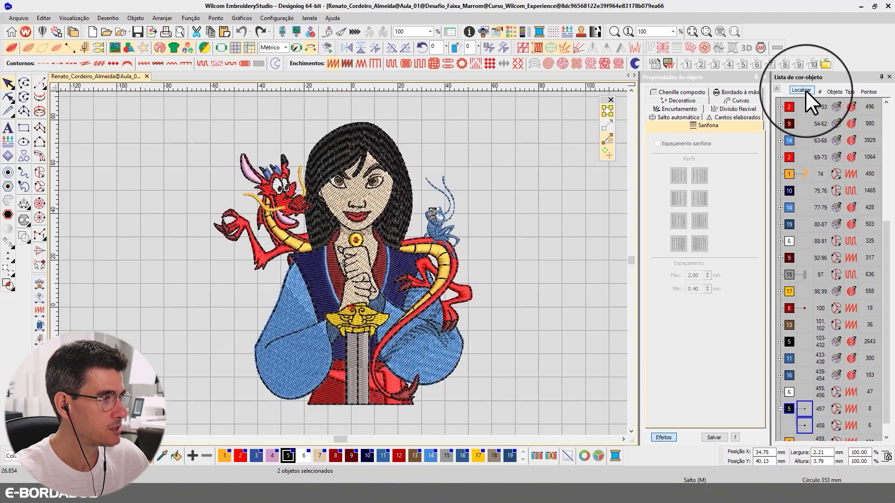
click(776, 89)
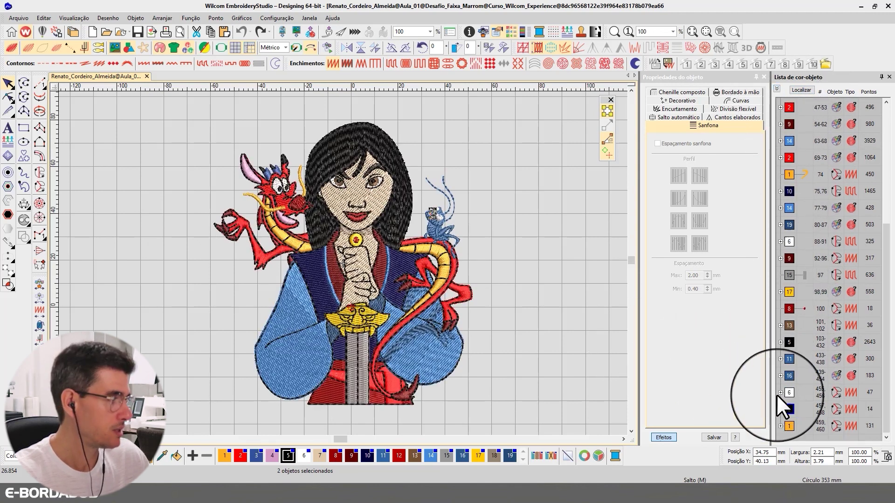
click(518, 259)
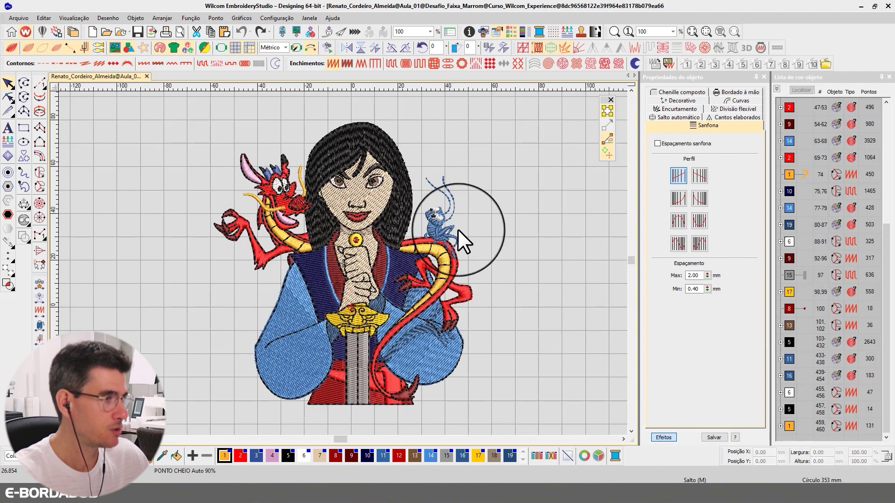
Select the blue colour 11 and 16 blocks together, isolate them to examine the small cricket, and clear the selection
click(786, 376)
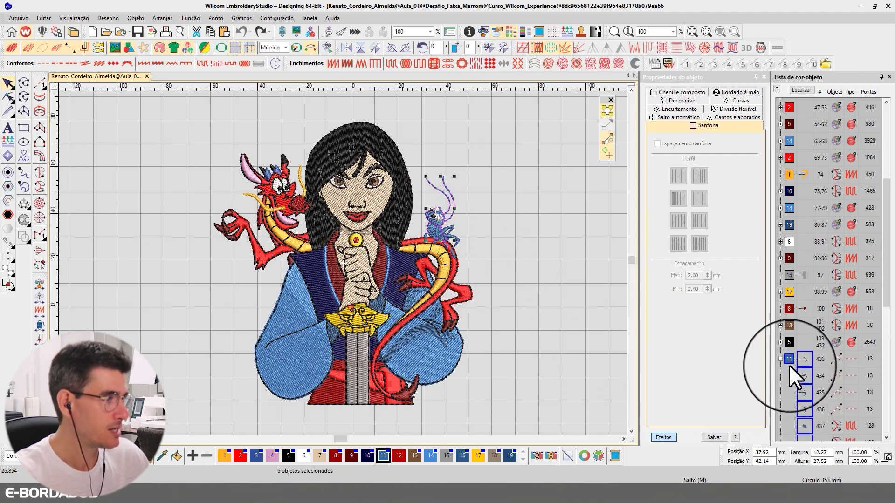
click(797, 360)
scroll(796, 359, down, 1)
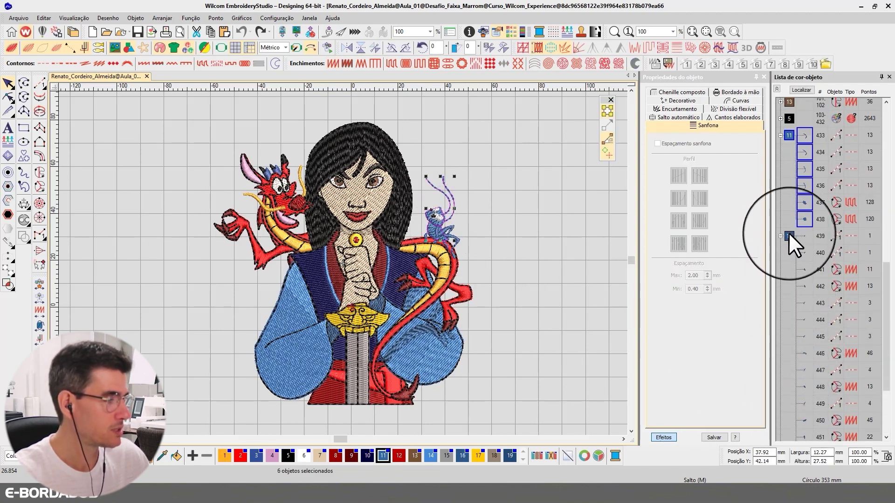
ctrl+click(789, 234)
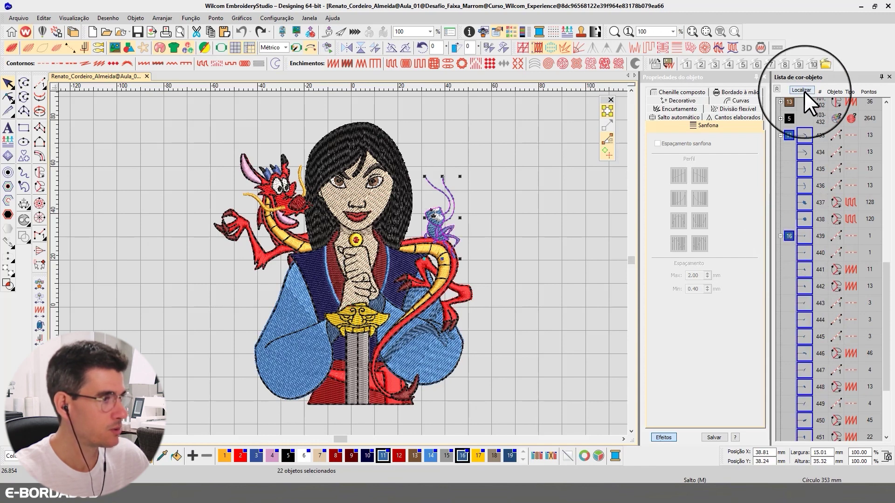
click(803, 90)
click(802, 90)
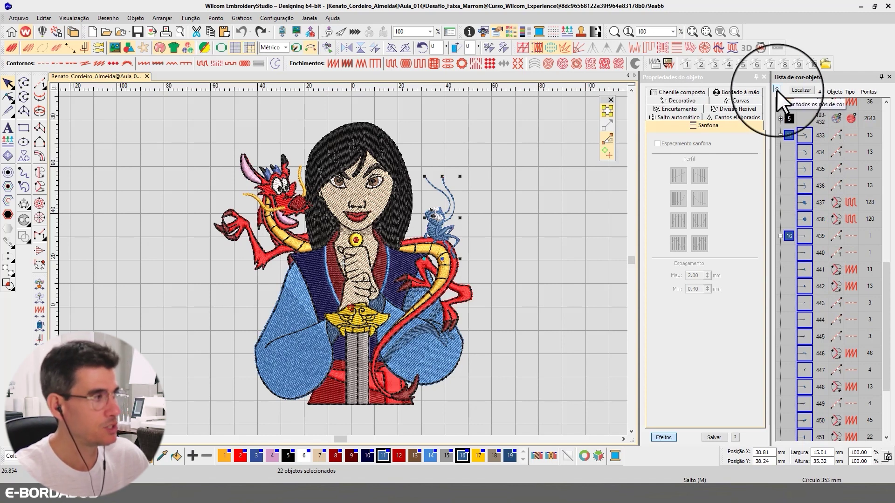
click(511, 219)
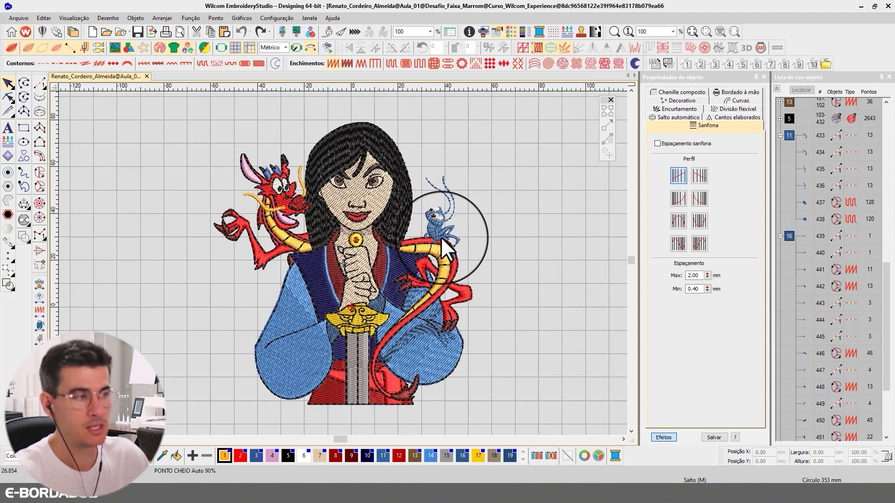
Collapse the colour-object list and isolate the red block, objects 69-73, to examine which parts of the dragon it stitches
click(777, 89)
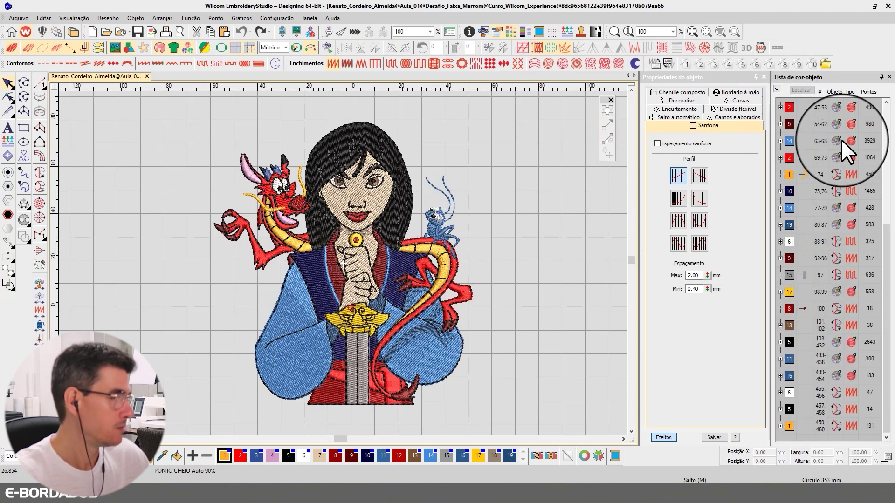
drag(887, 254, 886, 135)
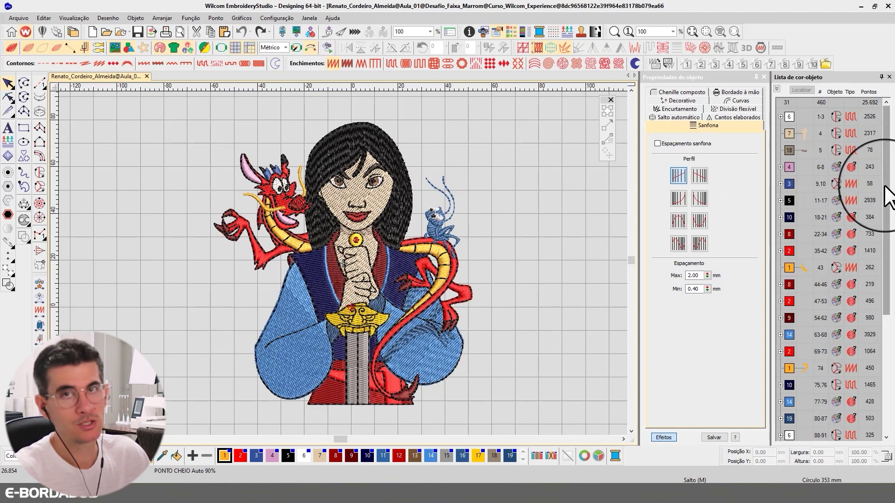
drag(885, 187, 887, 164)
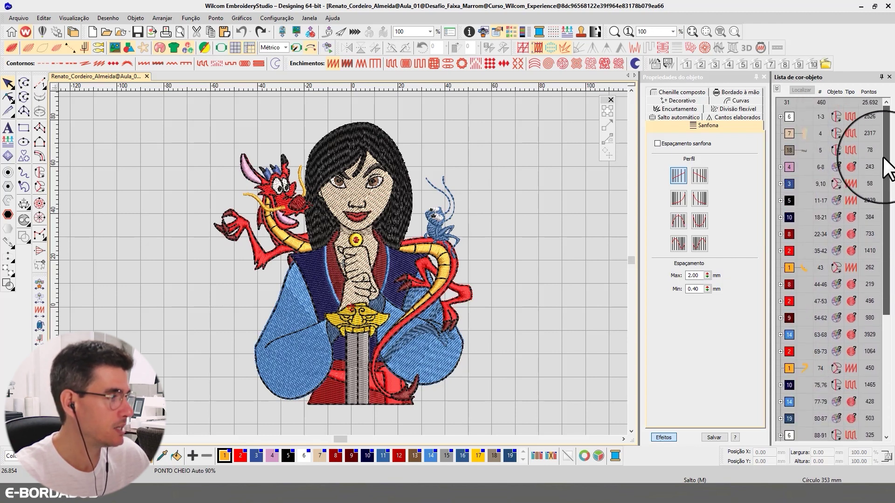
click(789, 352)
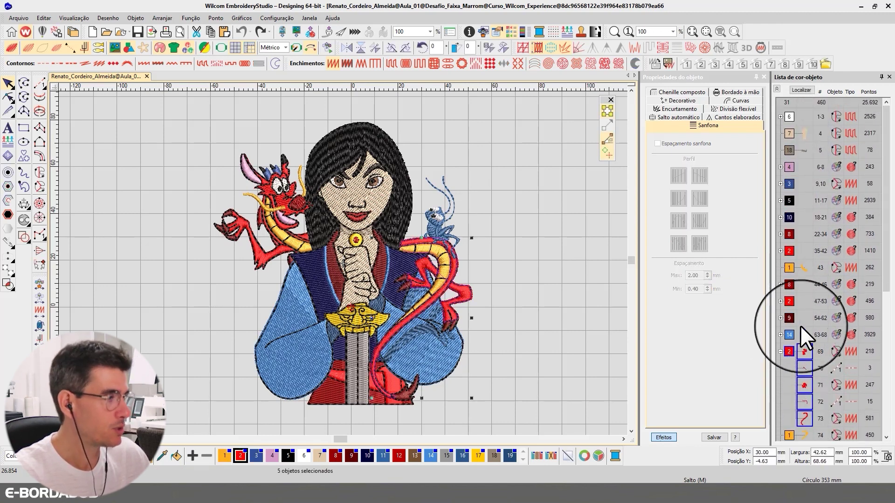
click(805, 89)
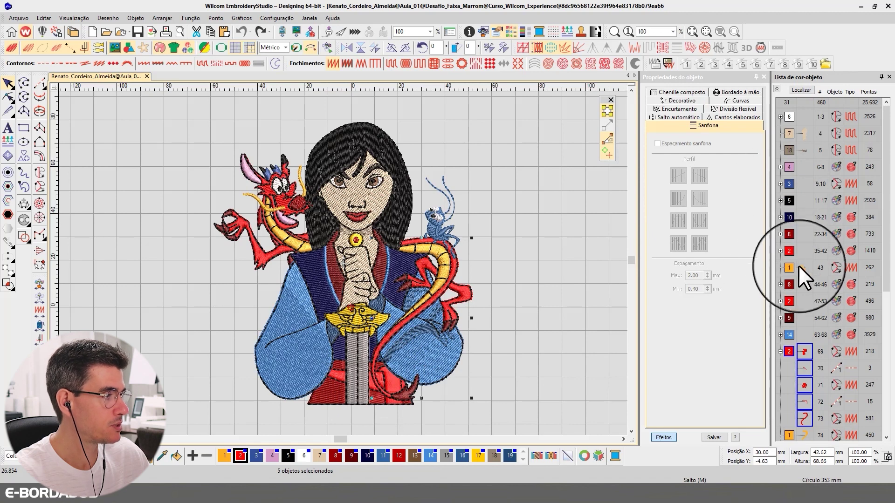
Isolate the red block of objects 47-53 to examine what it stitches, and restore the full view
click(789, 301)
click(802, 90)
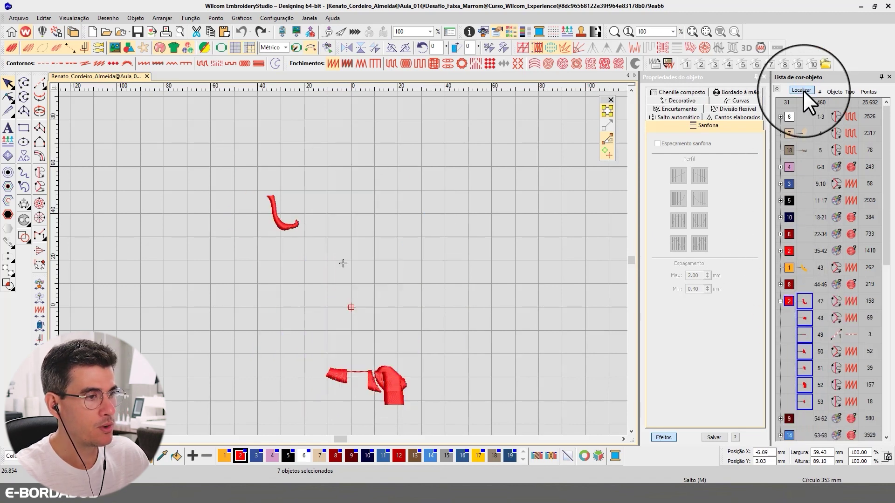
click(804, 90)
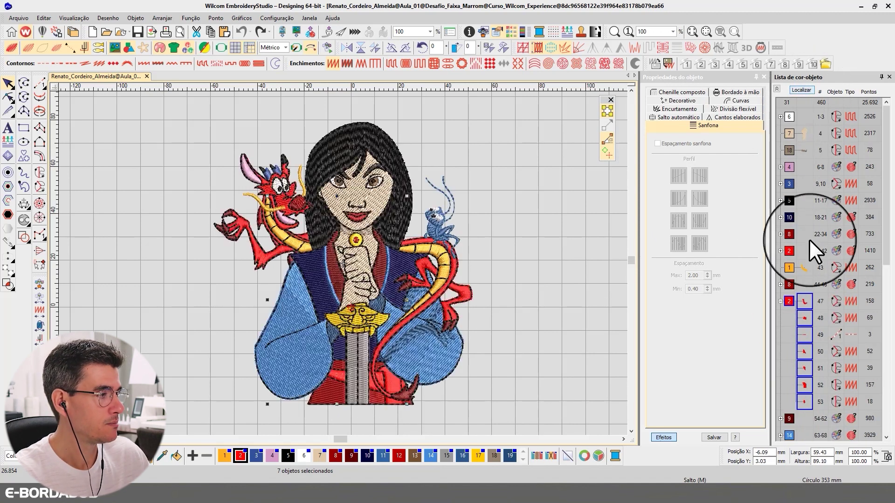
Examine the red dragon block, objects 35-42, against the full design, clear the selection and collapse the colour-object list
click(788, 250)
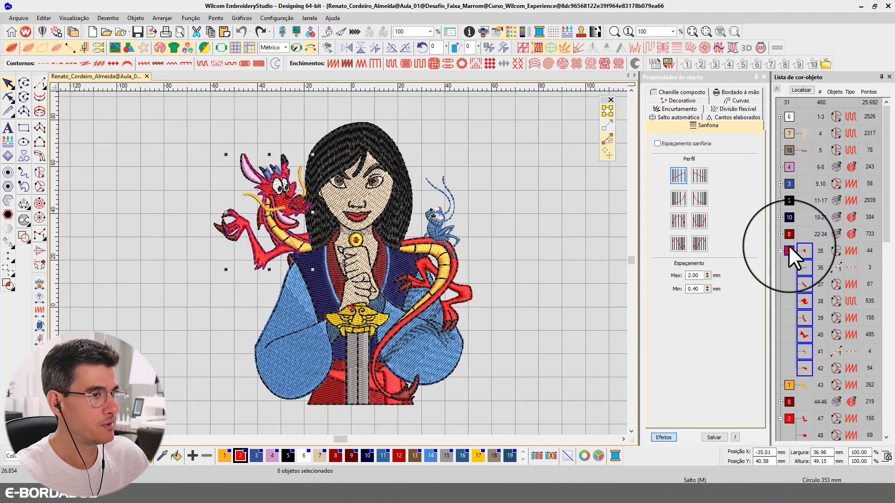
click(798, 90)
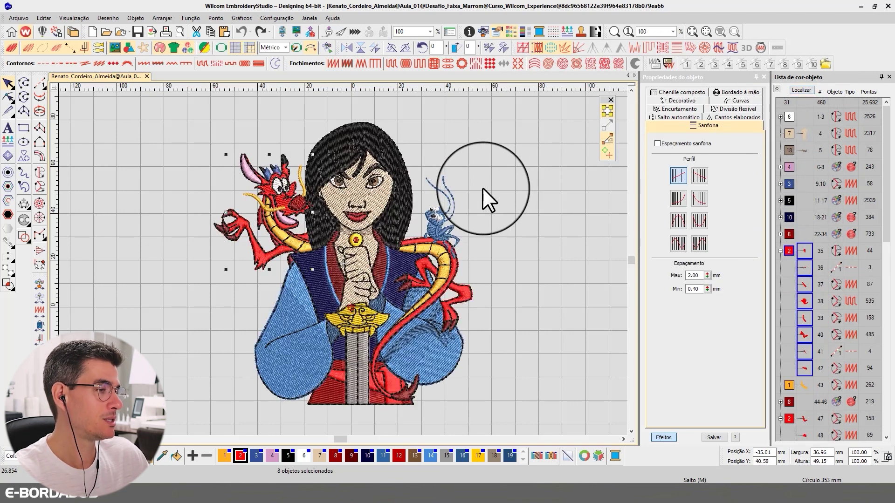
click(509, 147)
click(777, 88)
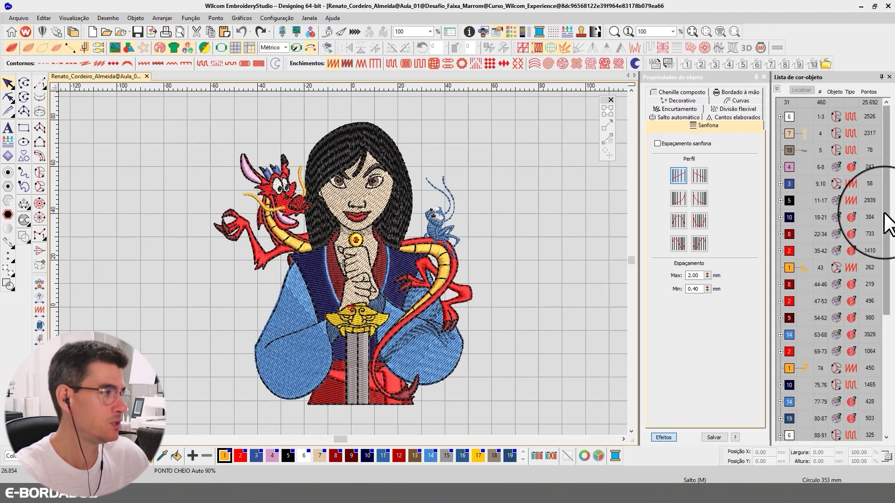
Review the whole colour sequence, select the colour 8 block of objects 22-34 to locate it in the design, and clear the selection
drag(885, 221, 887, 180)
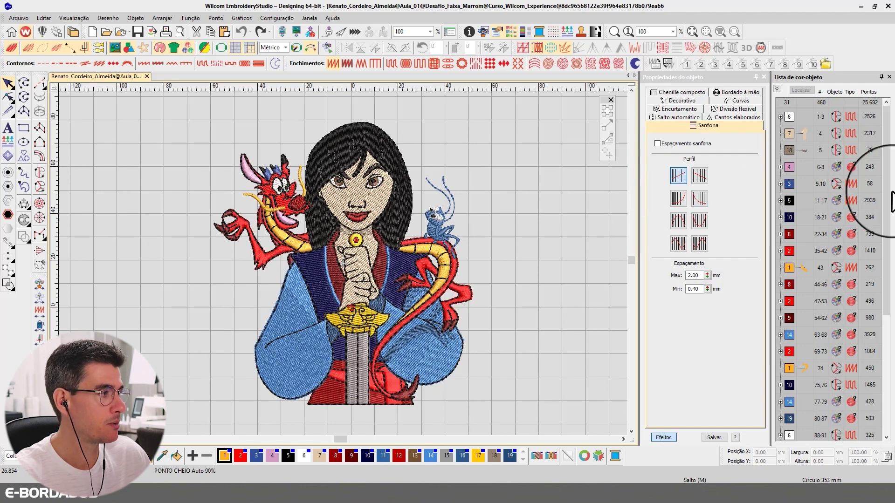
scroll(888, 198, down, 1)
drag(888, 198, 881, 330)
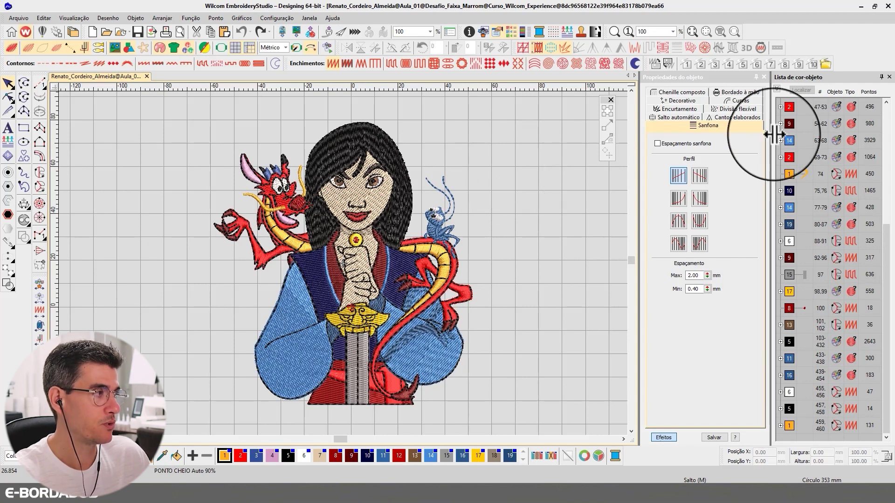
scroll(881, 165, up, 4)
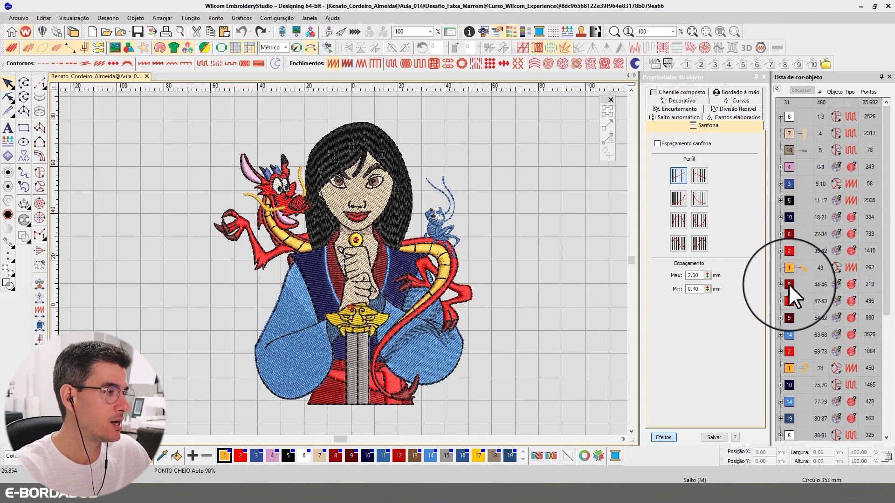
click(789, 234)
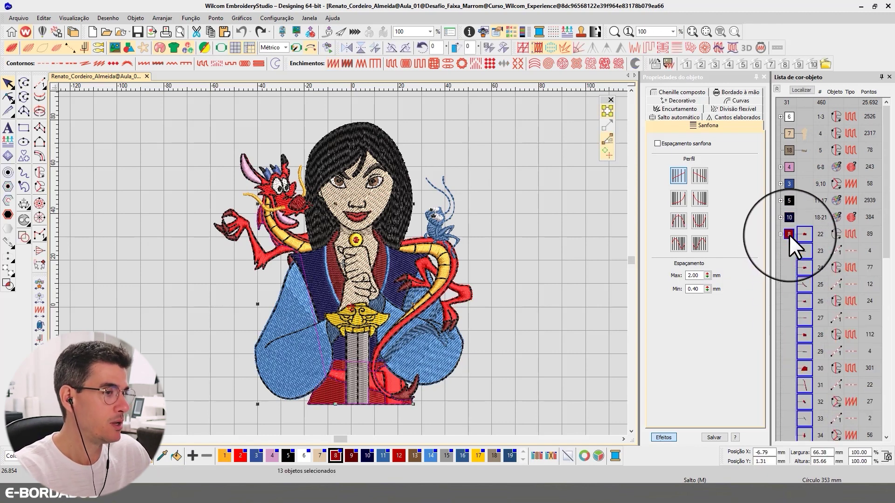
click(777, 88)
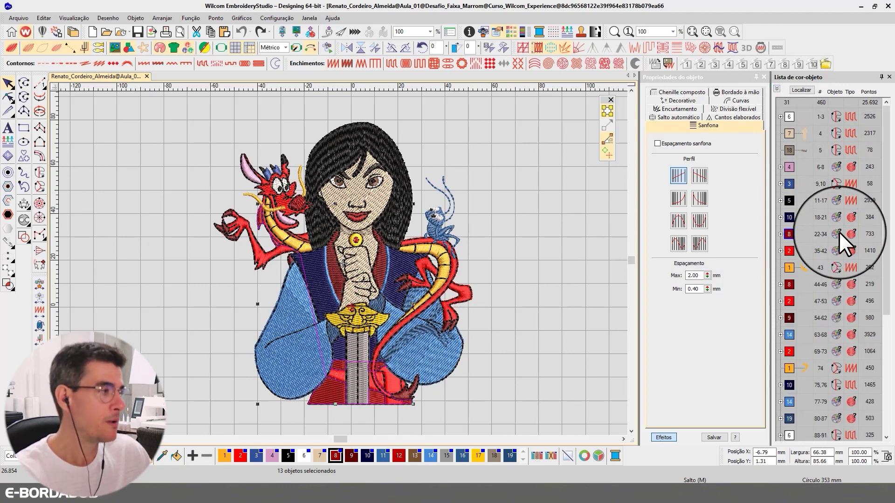
drag(885, 216, 871, 163)
click(496, 193)
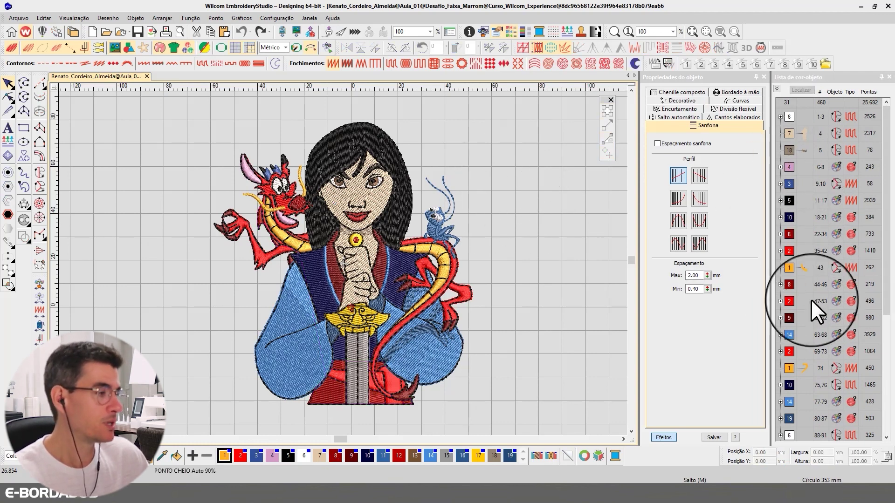
Move yellow object 74 up the stitching sequence to directly after object 43, merging both dragon-belly pieces into one colour 1 block
click(805, 370)
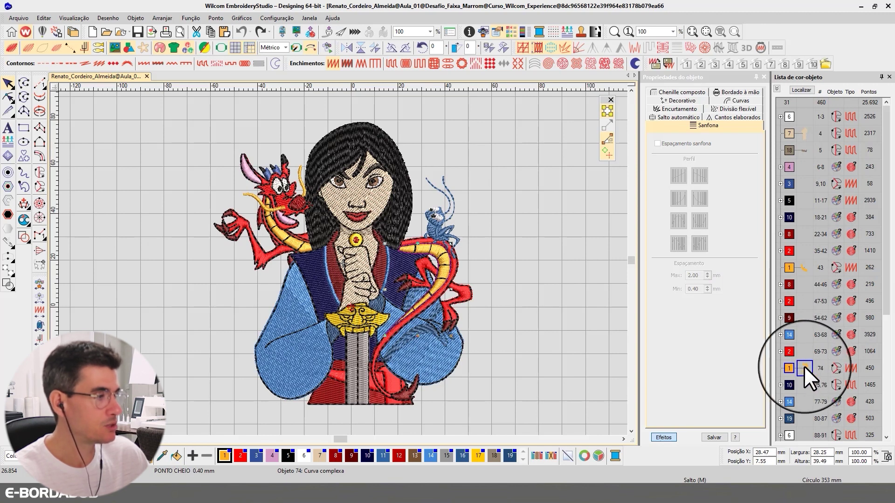
drag(796, 287, 797, 286)
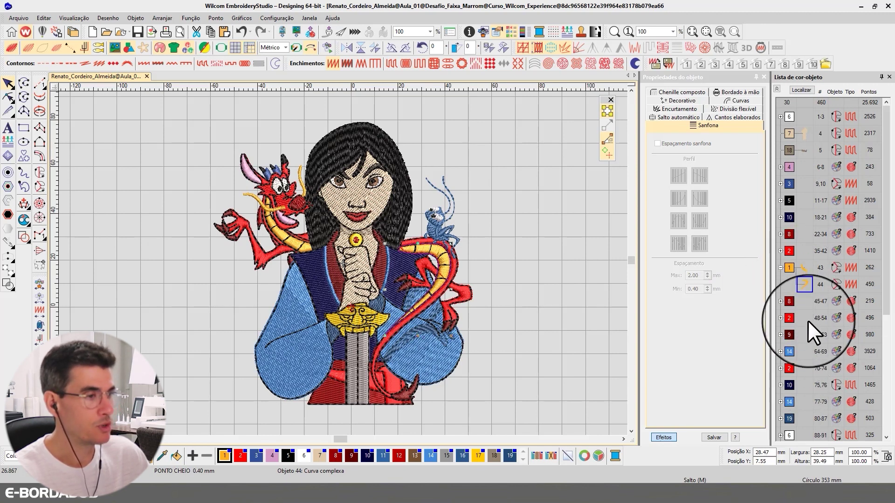
click(806, 271)
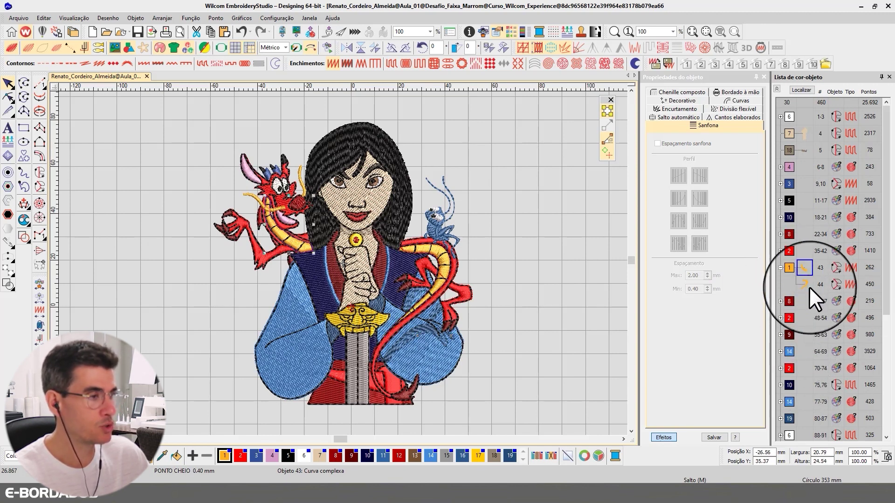
click(807, 284)
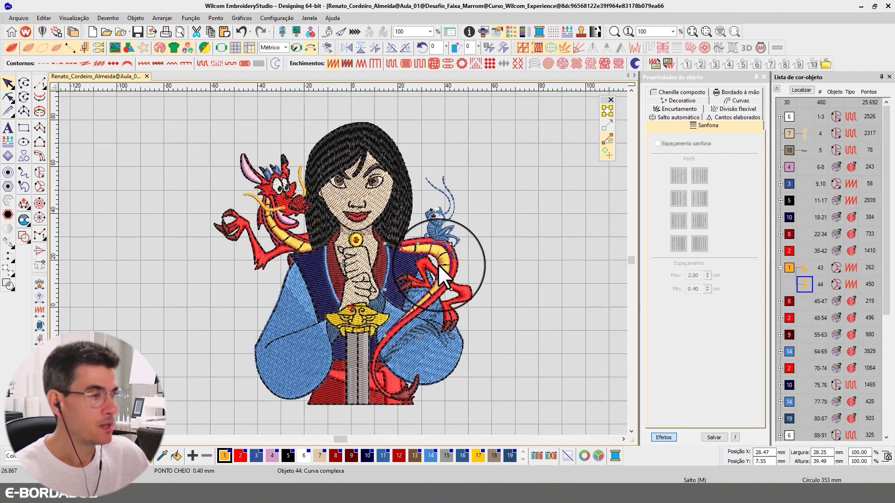
Delete the two red running-stitch connectors, objects 73 and 71, crossing the dragon's yellow belly, and collapse the colour-object list
scroll(332, 259, up, 5)
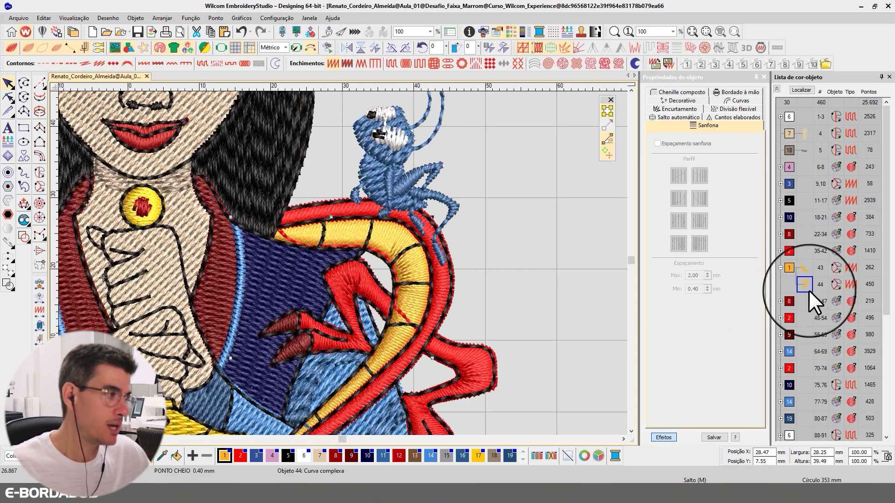
click(292, 241)
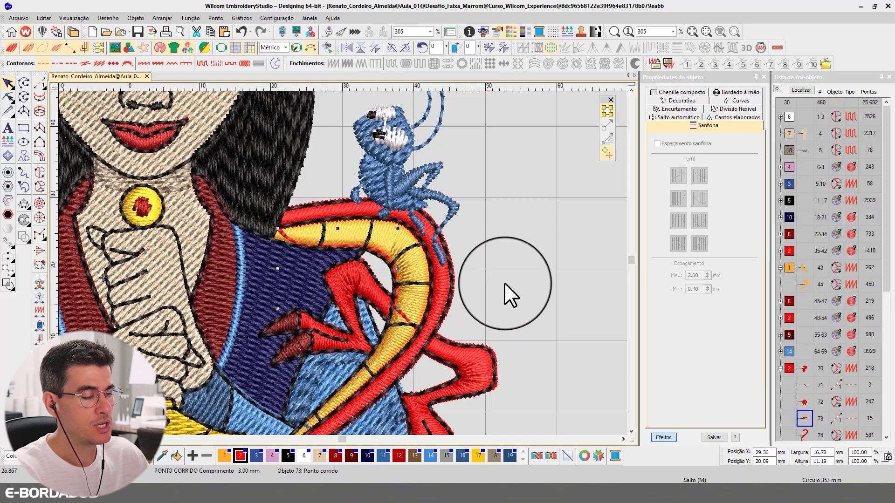
scroll(277, 213, up, 2)
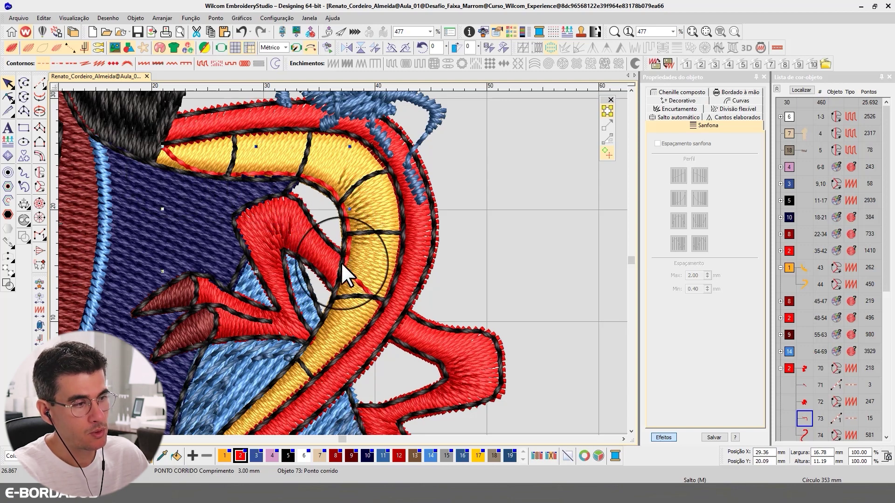
scroll(385, 220, down, 3)
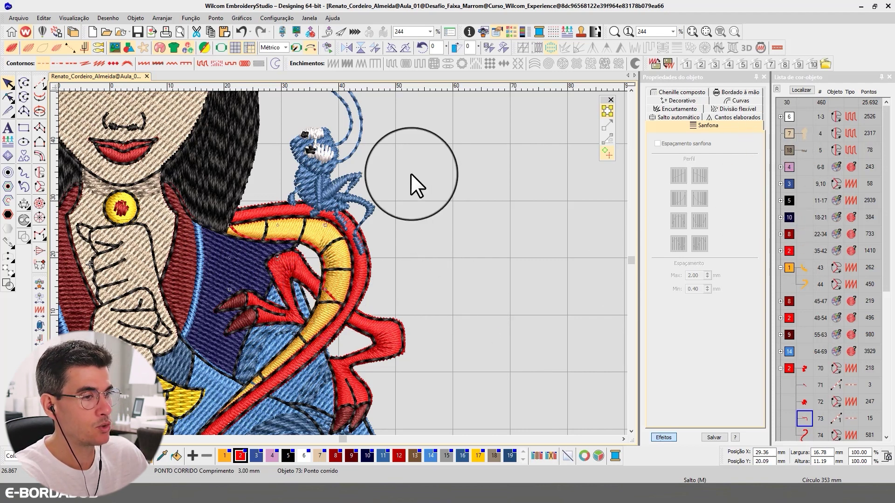
key(Delete)
click(329, 292)
key(Delete)
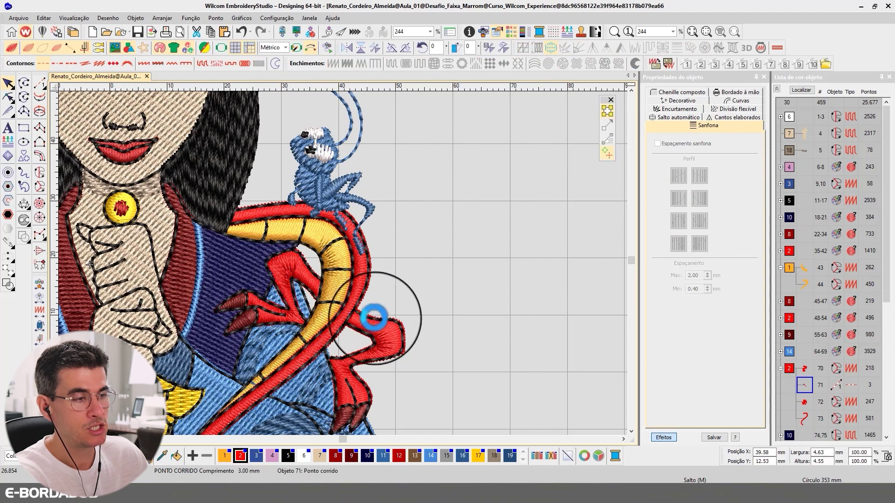
scroll(342, 262, down, 2)
scroll(342, 262, down, 1)
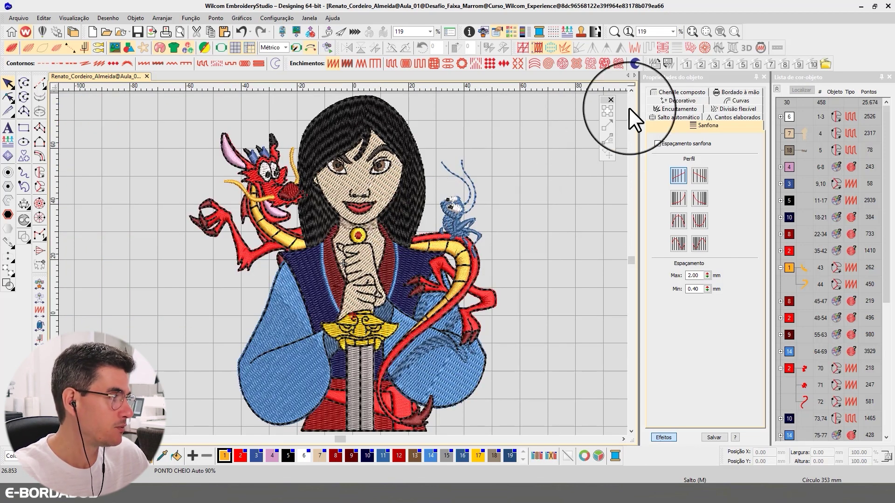
click(777, 88)
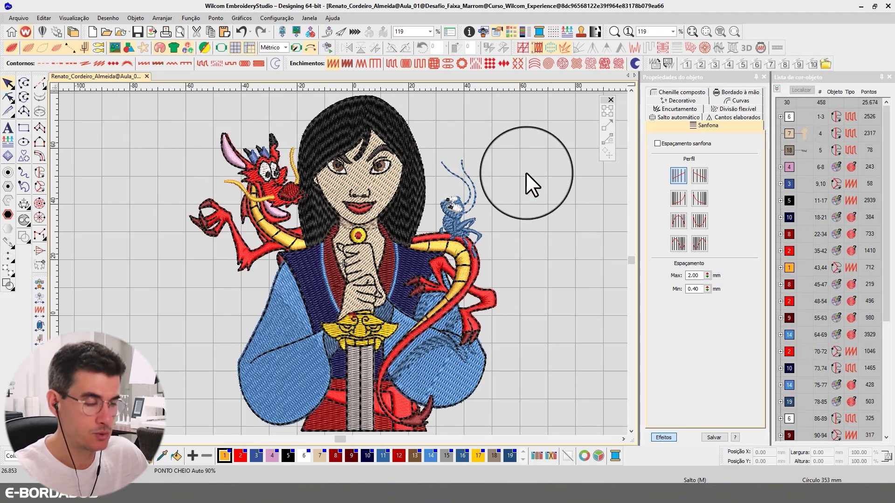
Select every object in the design to examine the object outlines, clear the selection and collapse the colour-object list
key(ctrl+a)
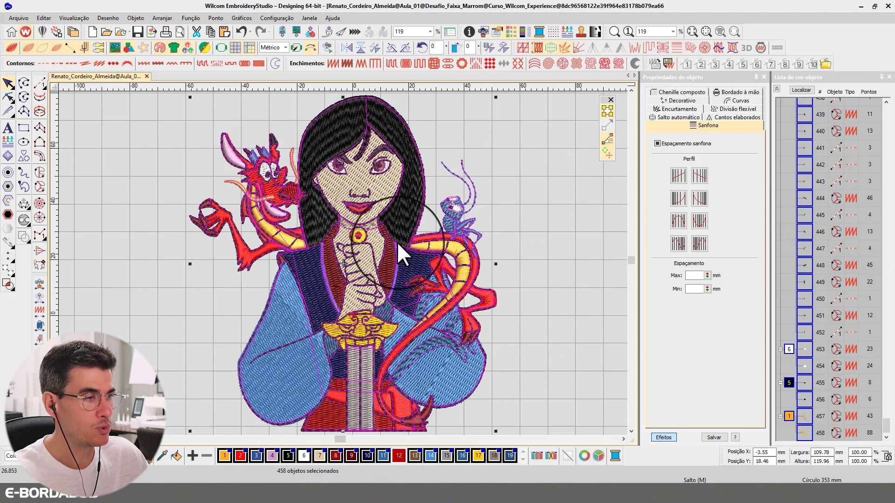
click(565, 235)
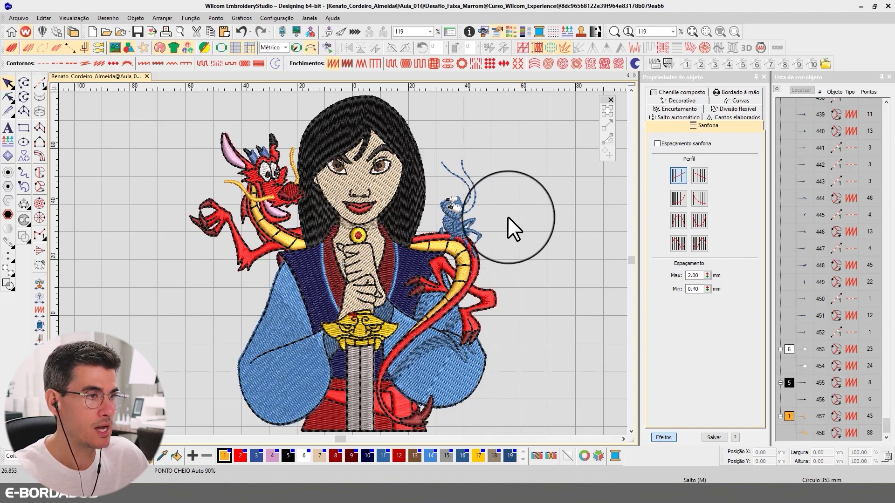
click(776, 90)
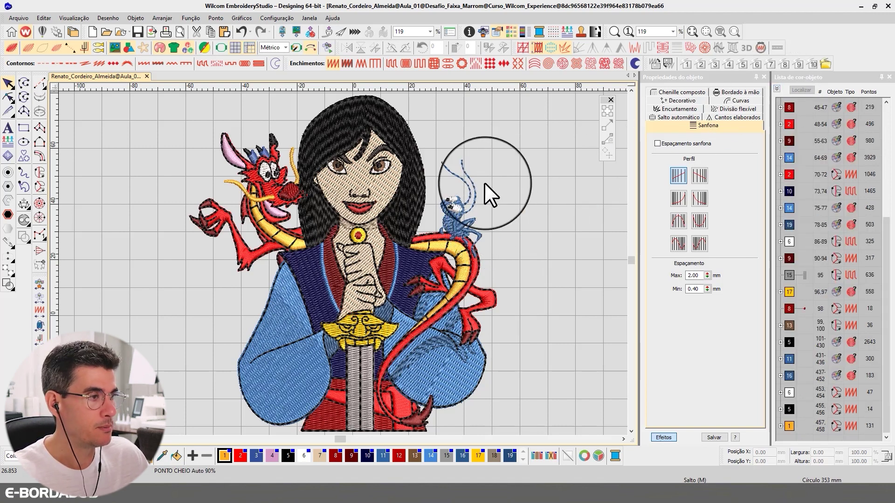
Play the stitching simulation of the whole design at 30240 s/m to examine the revised sequence, close it and fit the design in view
key(shift+r)
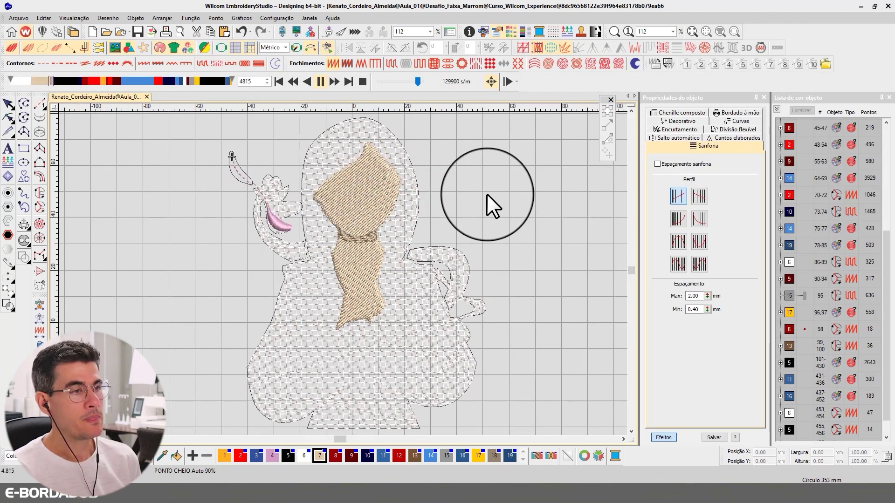
click(402, 81)
drag(405, 81, 409, 82)
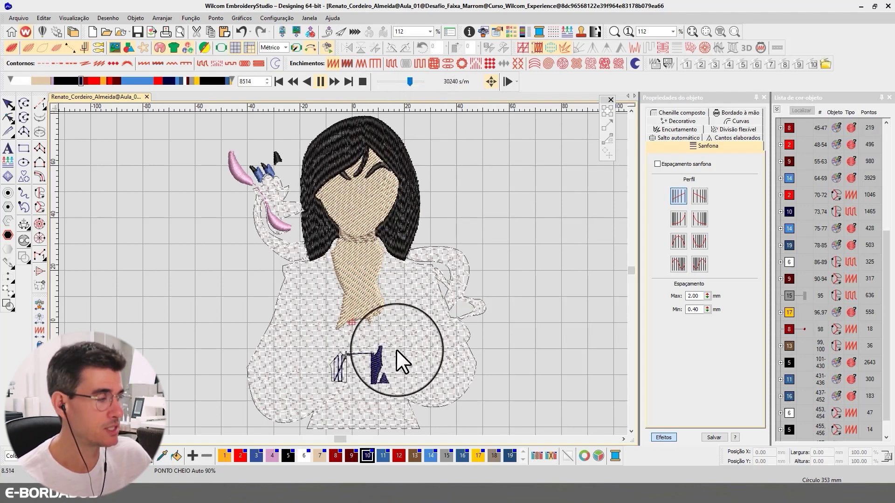
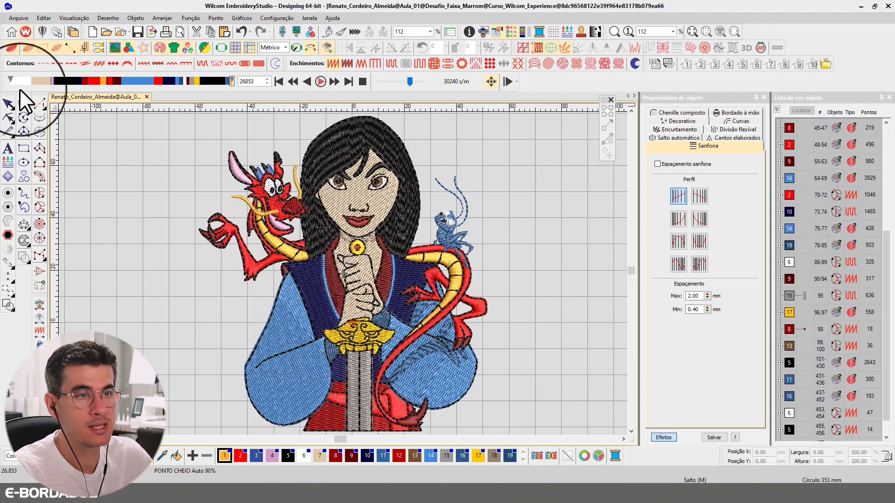
key(Escape)
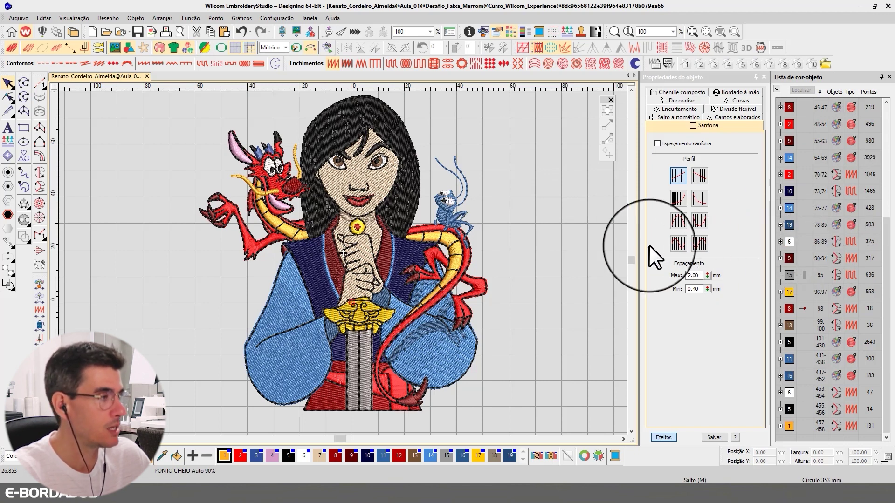
key(0)
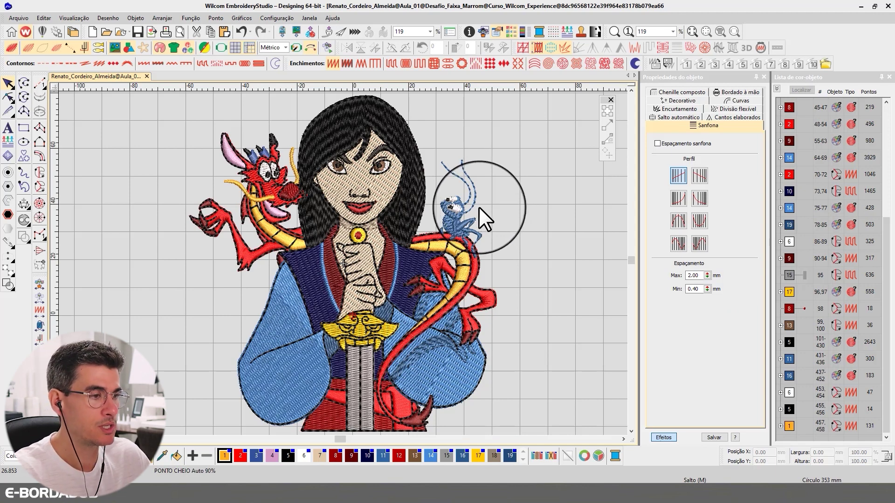
Isolate the skin fill covering face, neck and hands to examine its shape, and show the whole design again
scroll(419, 254, up, 2)
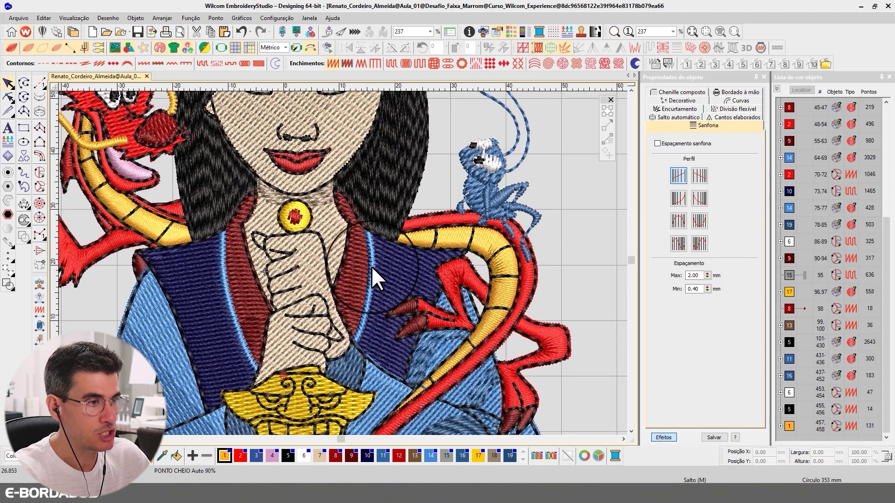
click(326, 236)
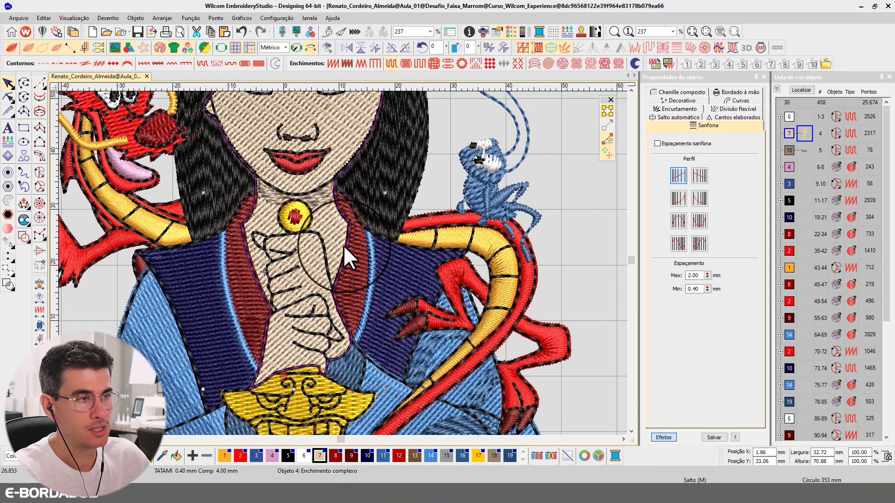
scroll(345, 246, down, 1)
click(796, 91)
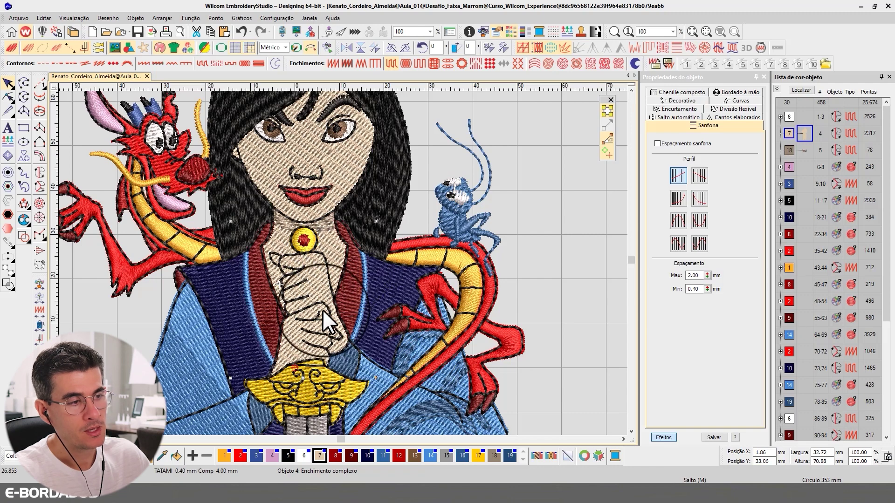
click(800, 90)
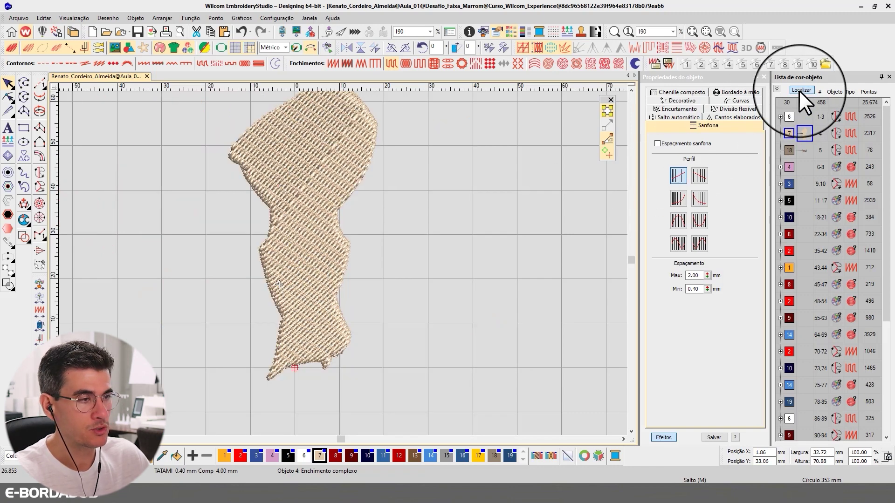
click(799, 90)
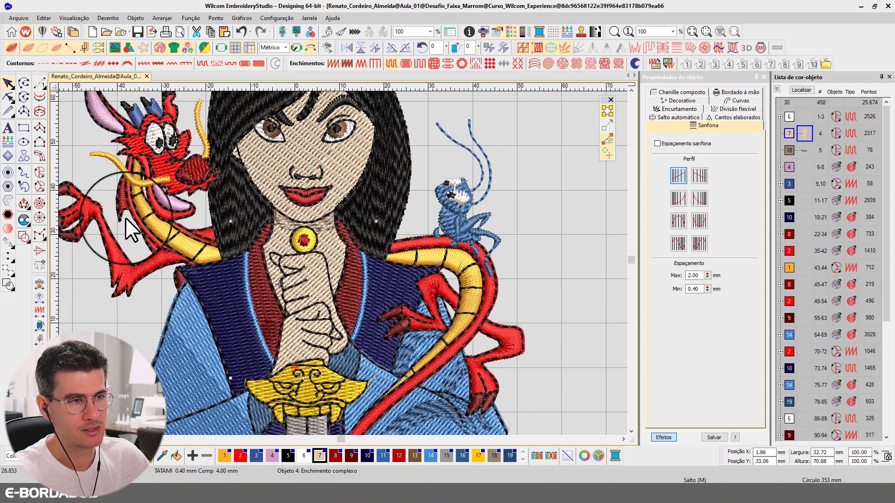
Examine the dragon's red lower jaw in isolation, and compare it with the red head fill in stitch outline view
scroll(160, 180, up, 5)
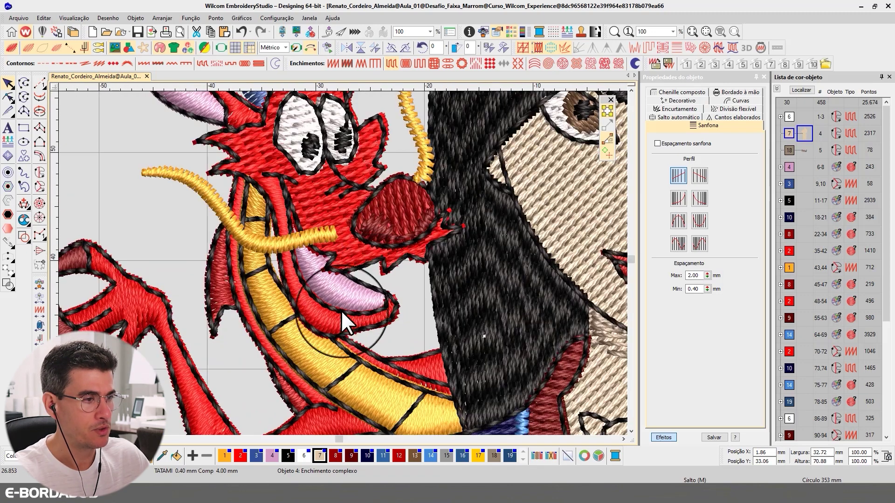
click(334, 308)
click(793, 91)
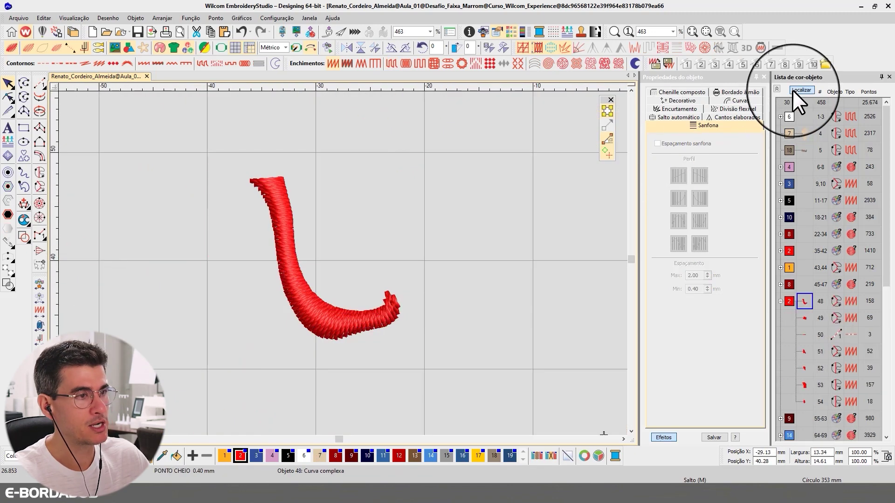
key(t)
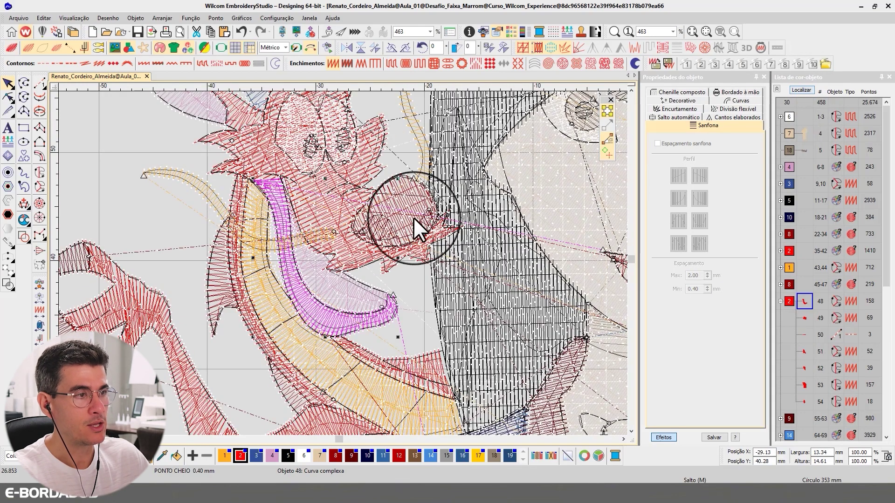
click(326, 212)
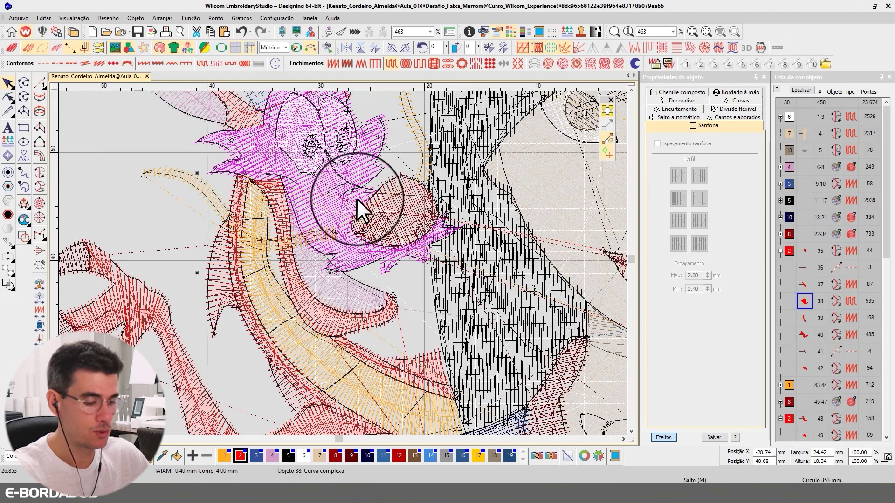
key(t)
scroll(342, 261, down, 3)
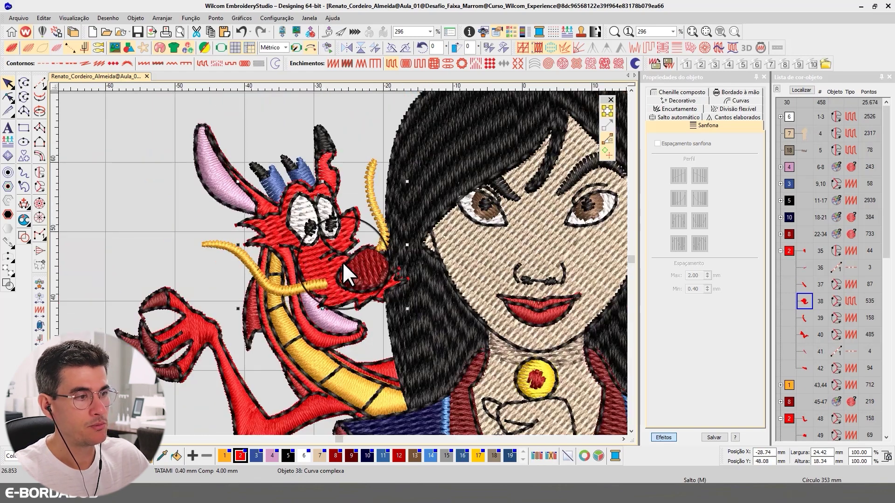
scroll(336, 262, up, 2)
scroll(334, 262, down, 4)
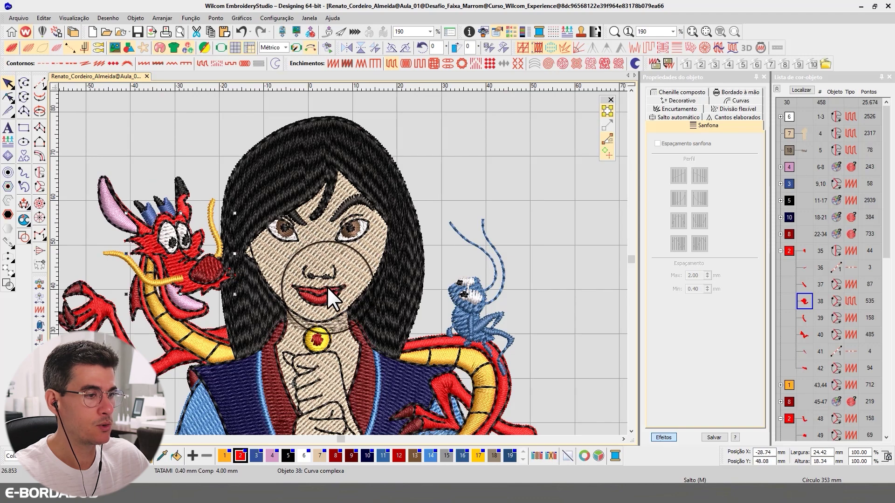
Duplicate the skin fill covering the face, neck and hands
click(337, 256)
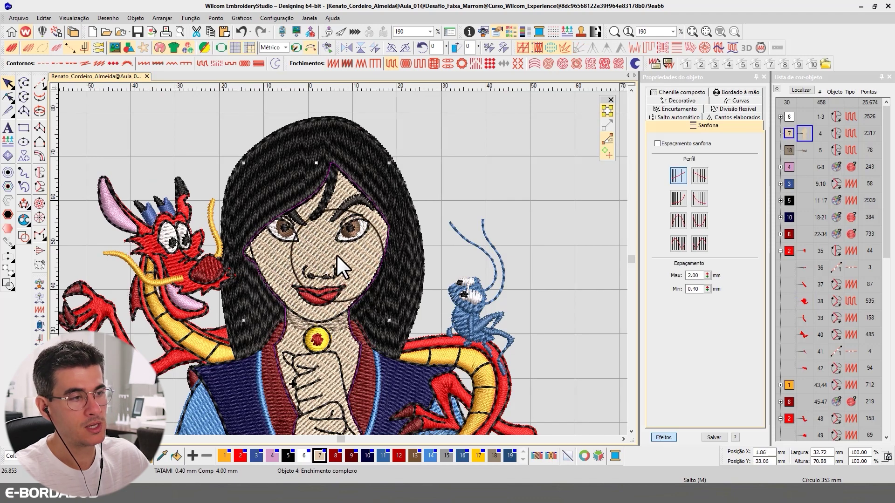
click(631, 431)
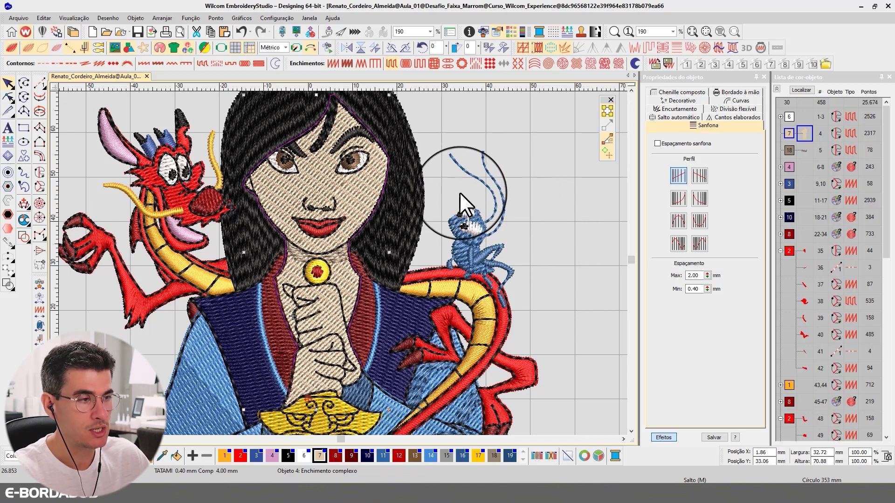
key(ctrl+d)
Reshape the duplicated skin fill by deleting its outline nodes around the forehead, face and jaw
click(8, 97)
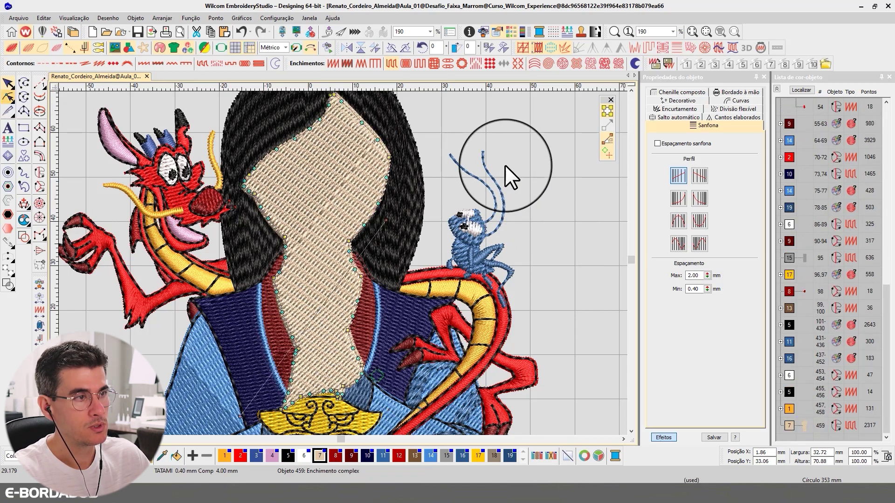
drag(558, 233, 253, 164)
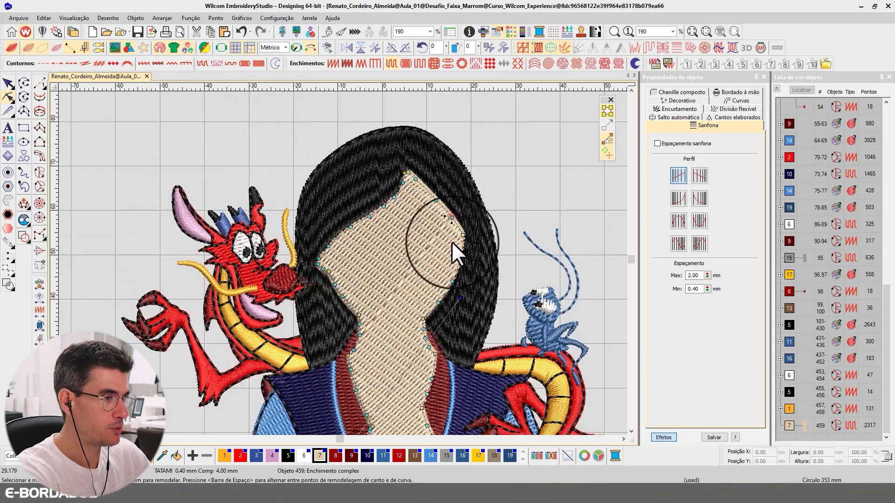
drag(515, 169, 262, 282)
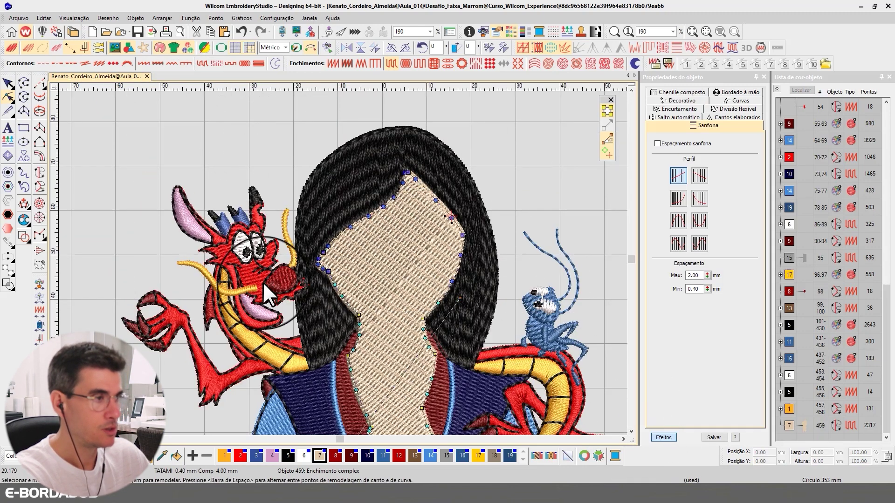
key(Delete)
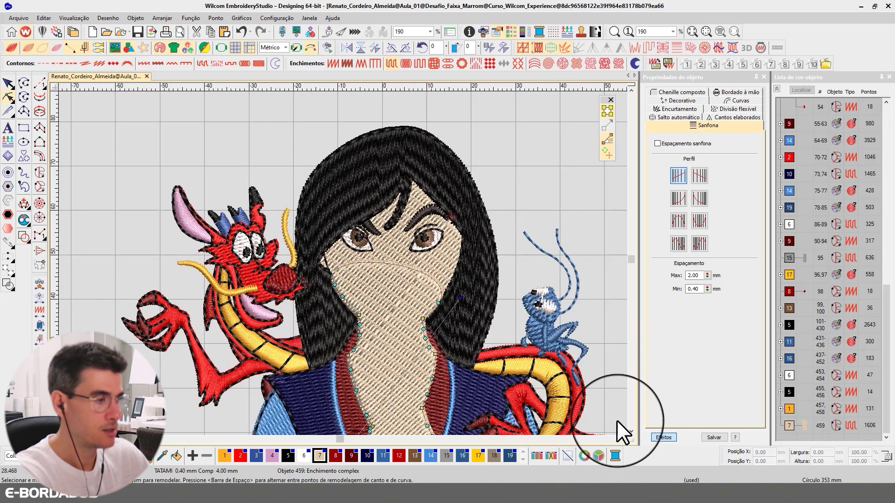
click(630, 432)
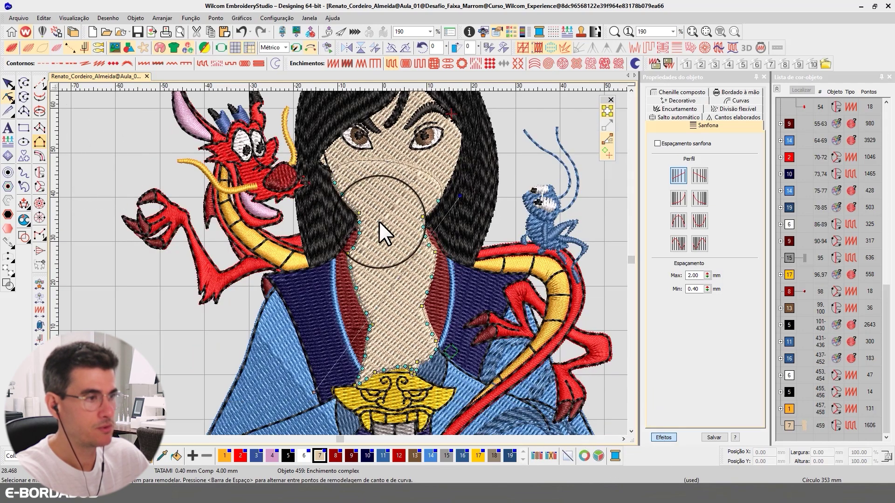
key(Delete)
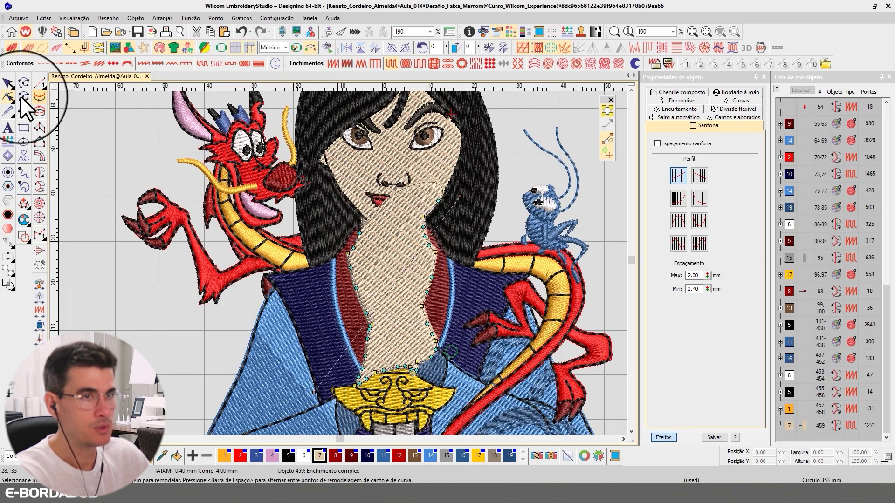
Recolour the duplicated fill with colour 12 and move it up the sequence to directly after the colour 9 block of objects 55-63
click(8, 83)
click(401, 458)
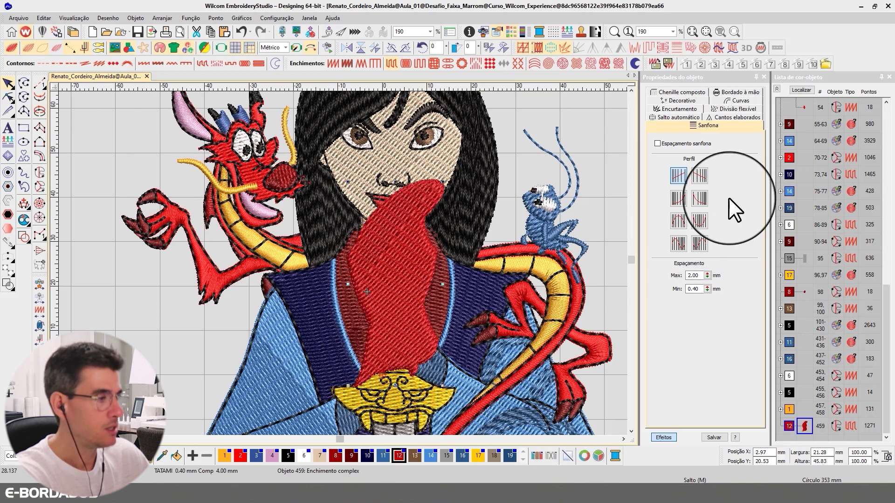
drag(804, 407, 788, 133)
scroll(450, 276, up, 2)
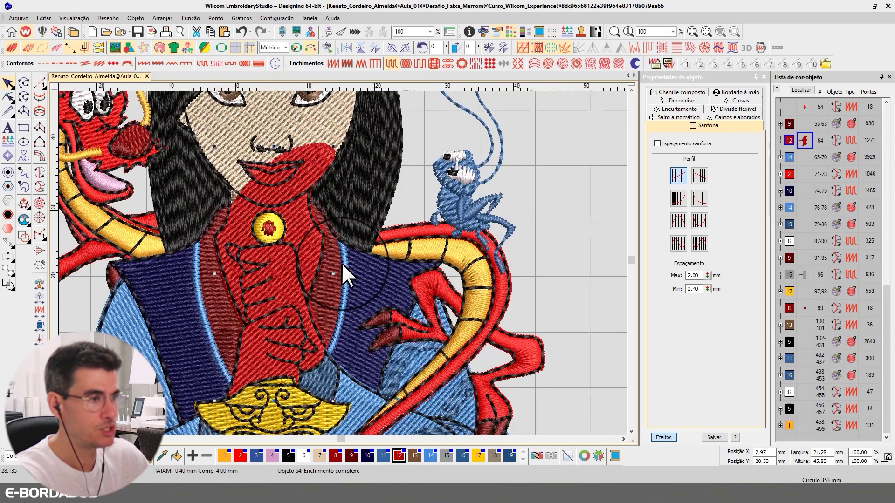
Delete the duplicated fill's remaining outline nodes along the neck and both collar edges, cutting the shape back to the lower hand
click(8, 97)
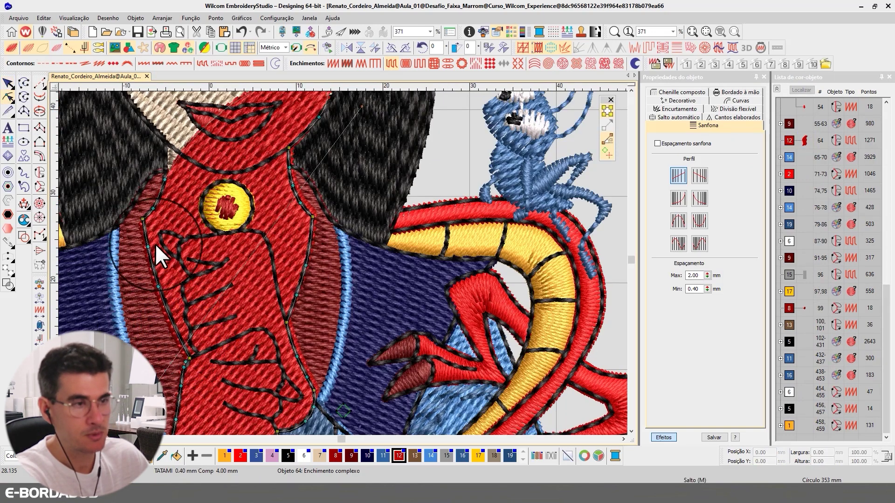
key(Delete)
drag(143, 219, 297, 217)
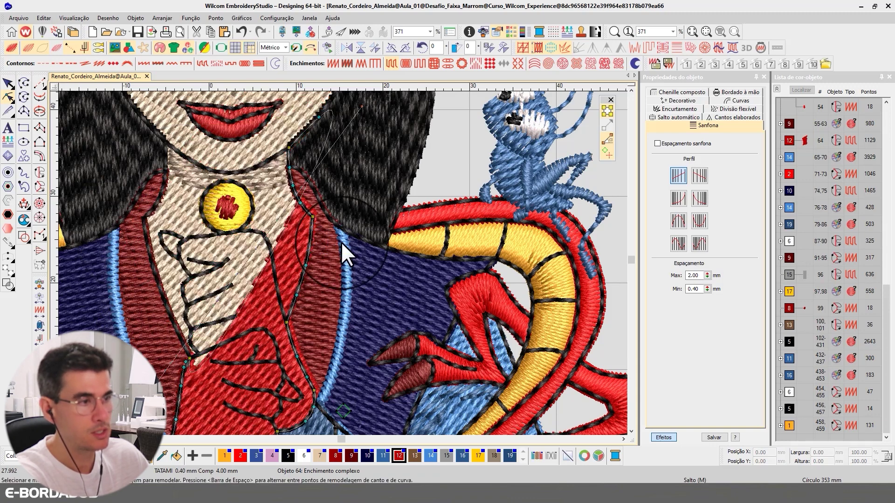
click(340, 241)
click(289, 233)
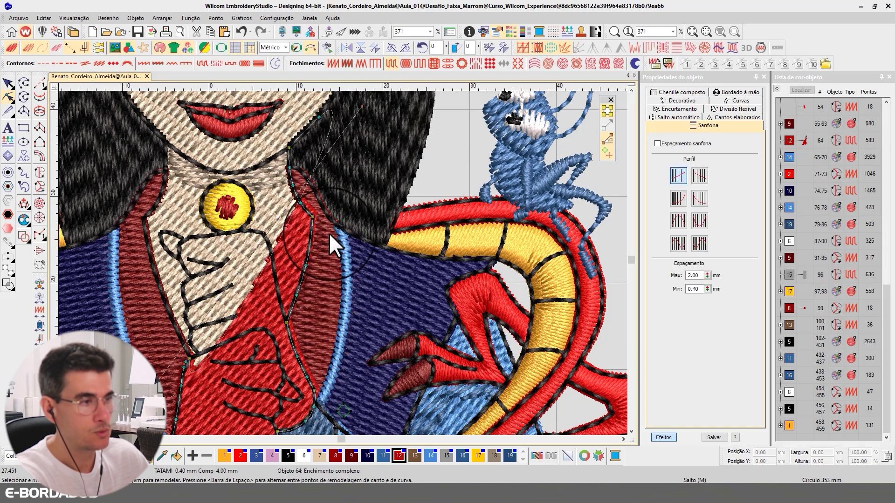
drag(298, 180, 321, 124)
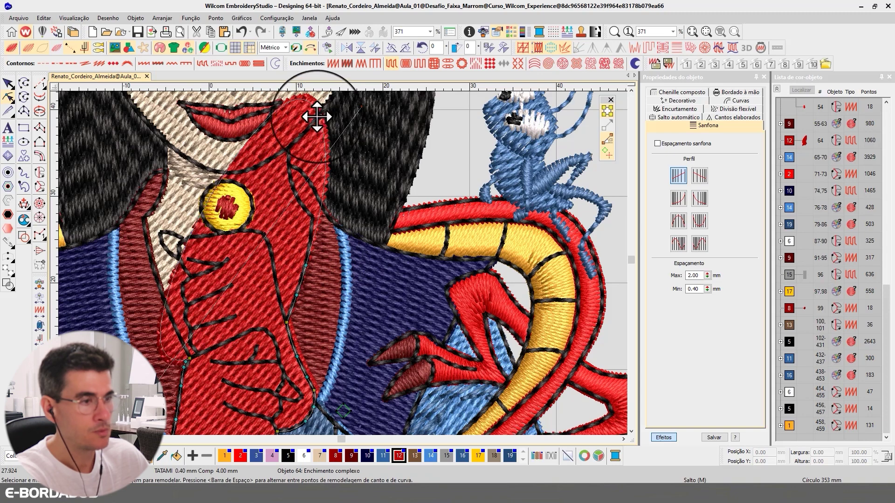
key(Delete)
click(306, 266)
key(Delete)
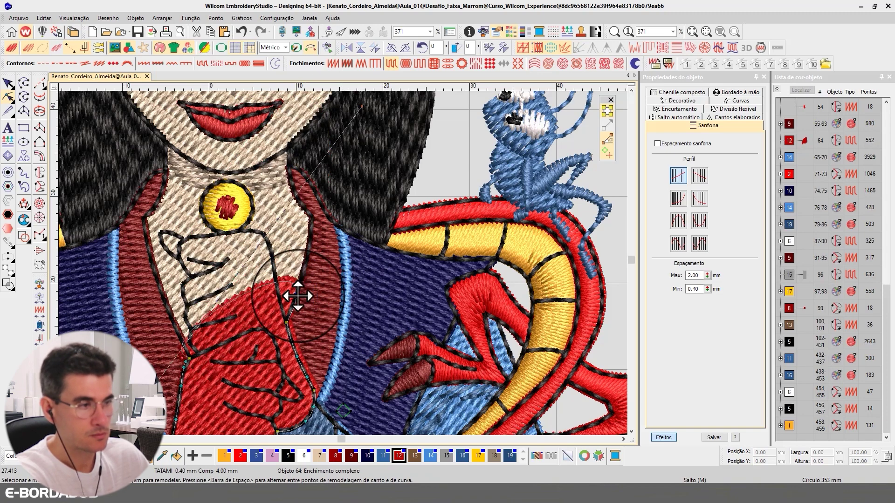
click(298, 296)
key(Delete)
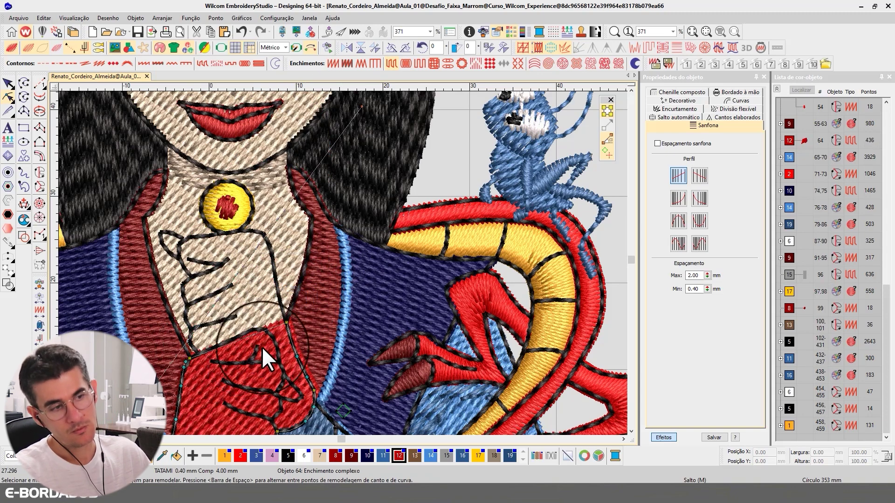
Reshape the fill's upper edge to follow the top of the clasped fist just below the yellow medallion, adding outline nodes
drag(286, 321, 263, 235)
click(225, 239)
click(233, 234)
click(260, 235)
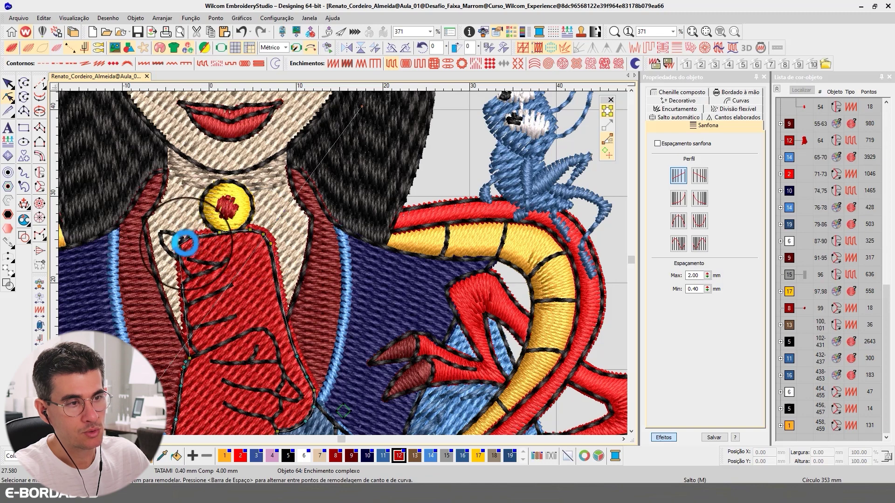
Reshape the hands fill's edge around the thumb tip and down along the finger outline to the wrist, adding outline nodes
drag(180, 244, 161, 245)
click(183, 233)
click(170, 243)
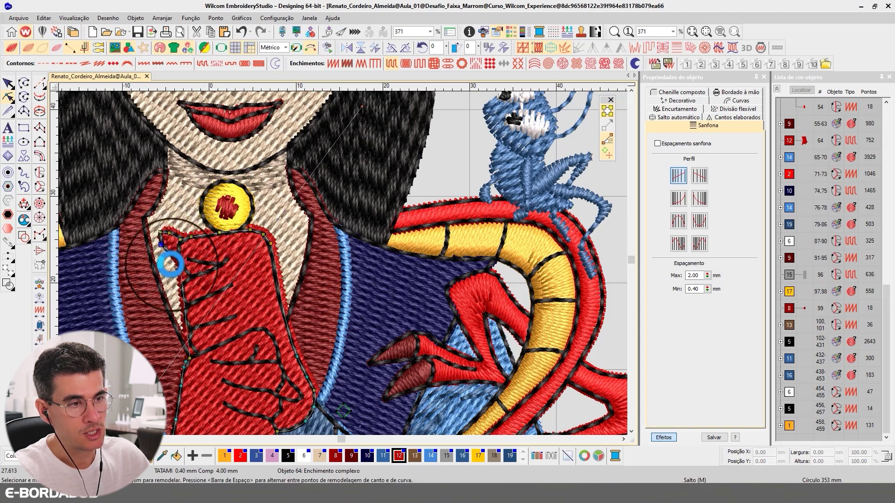
click(183, 286)
drag(182, 285, 200, 355)
click(183, 303)
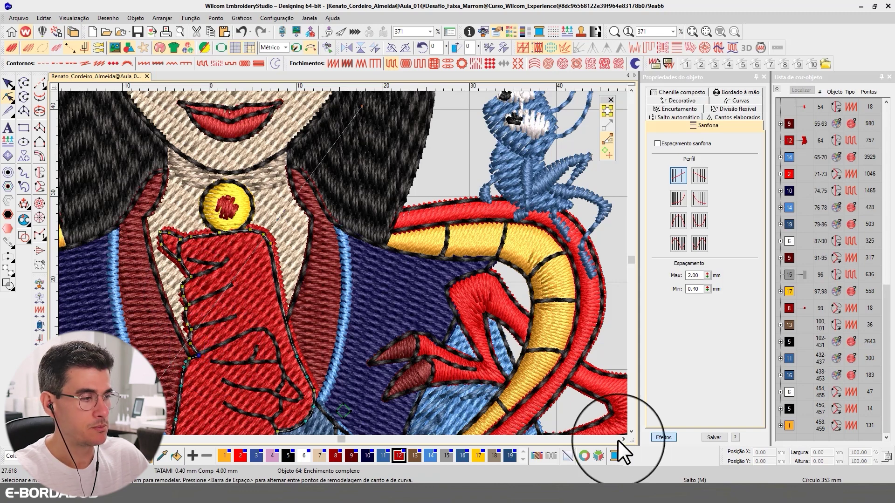
Set the hands fill's pull compensation to 0.17 mm, recolour it with skin colour 7 and open its fill angle settings
click(631, 431)
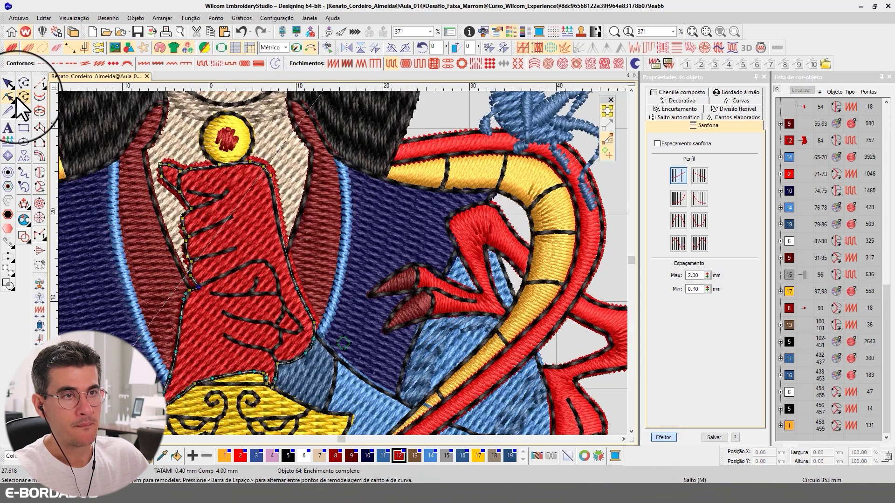
click(8, 82)
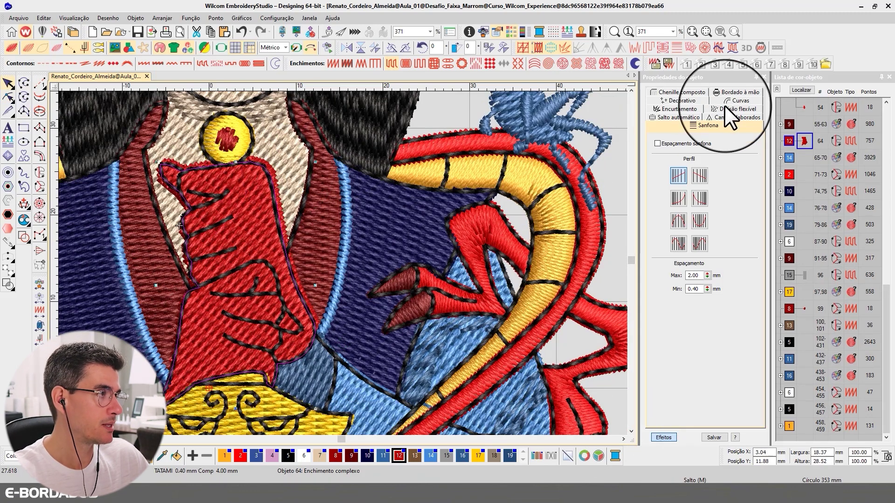
click(663, 437)
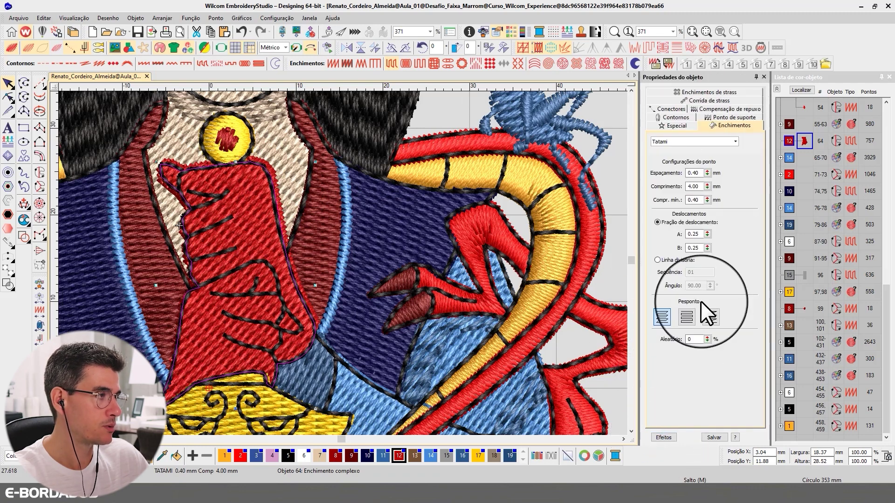
click(725, 109)
click(680, 143)
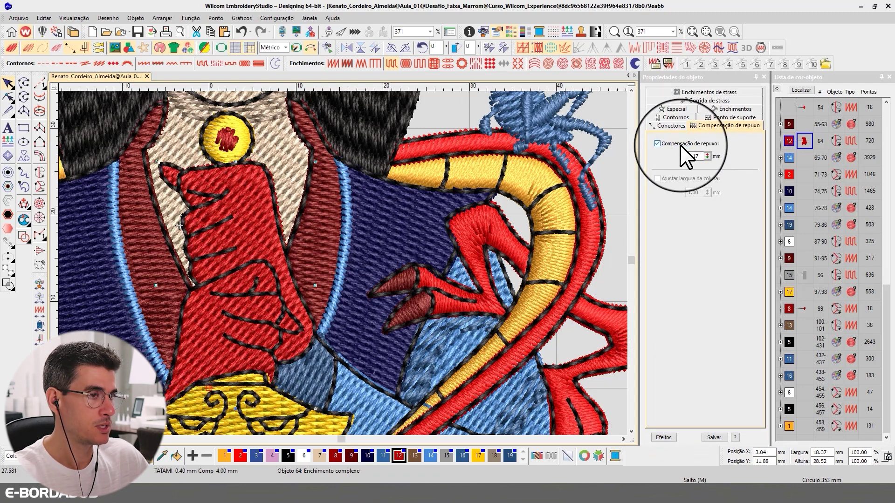
click(320, 456)
click(256, 212)
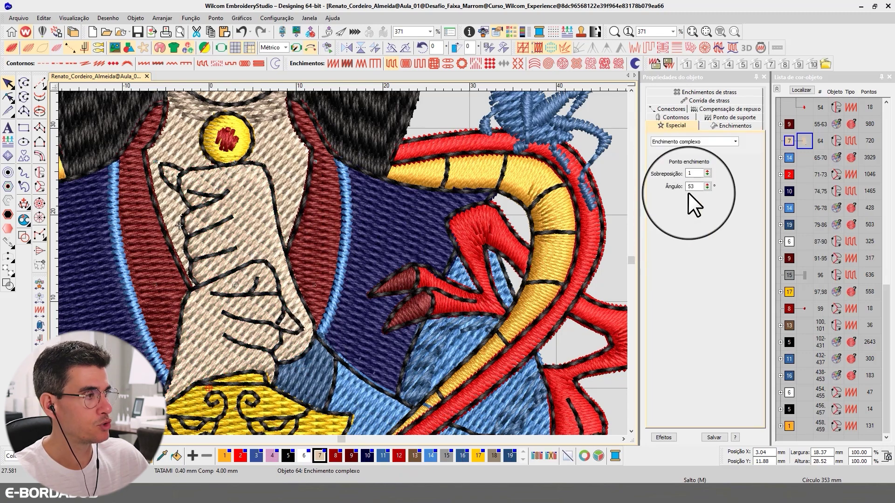
Set the hands fill's stitch angle to 0°
drag(699, 186, 657, 188)
text(0)
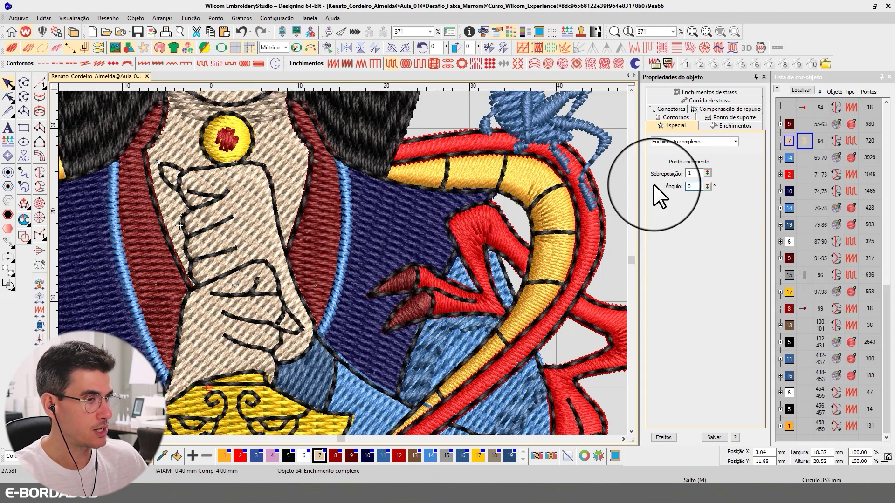
key(Return)
scroll(341, 254, down, 2)
scroll(341, 254, down, 3)
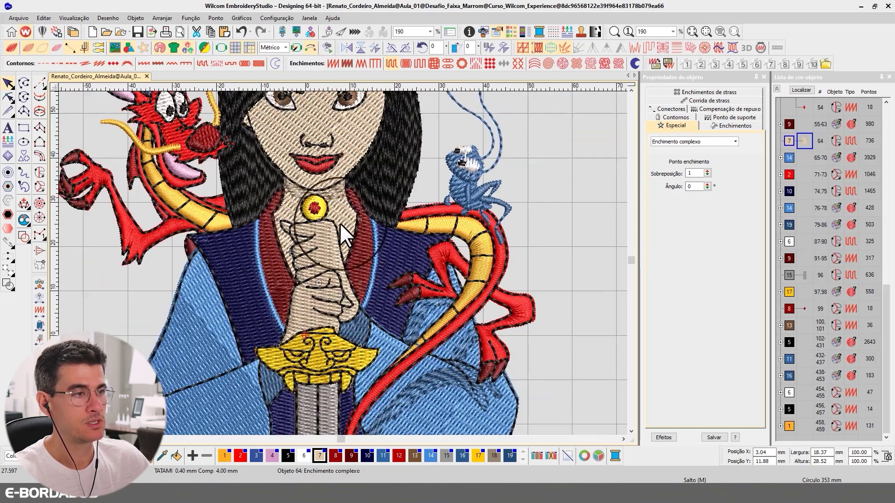
scroll(332, 251, up, 1)
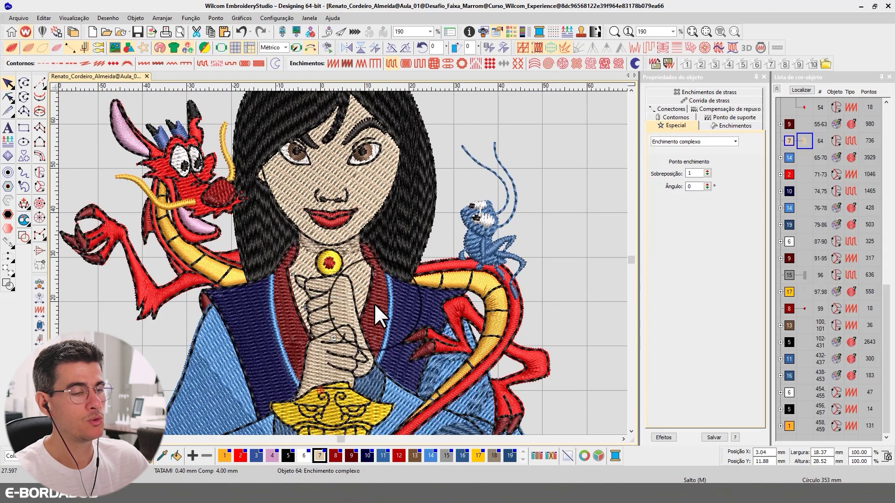
click(352, 269)
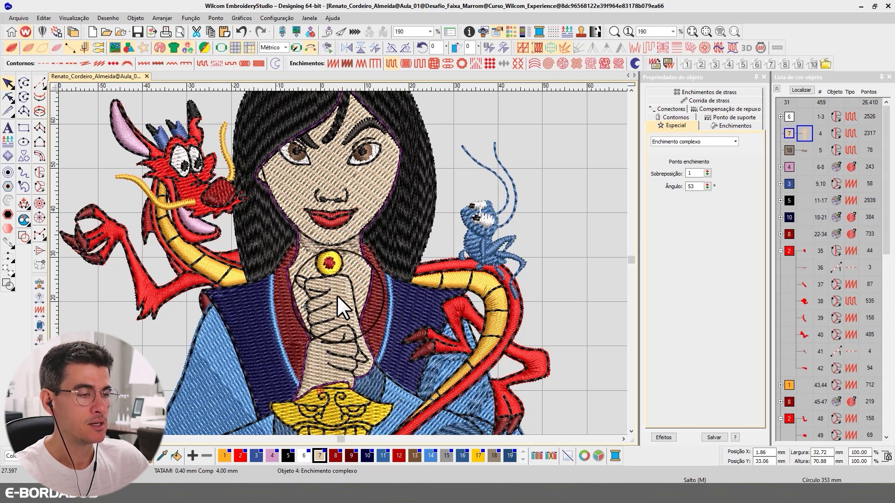
click(8, 98)
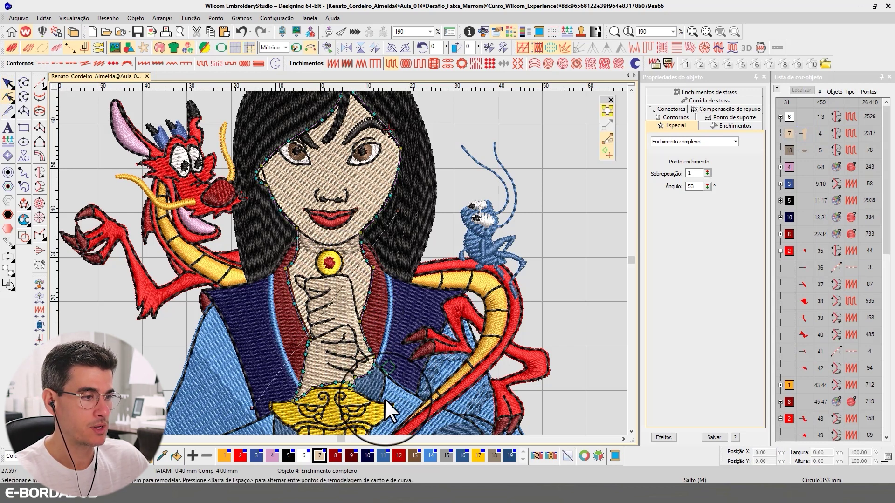
drag(384, 398, 256, 349)
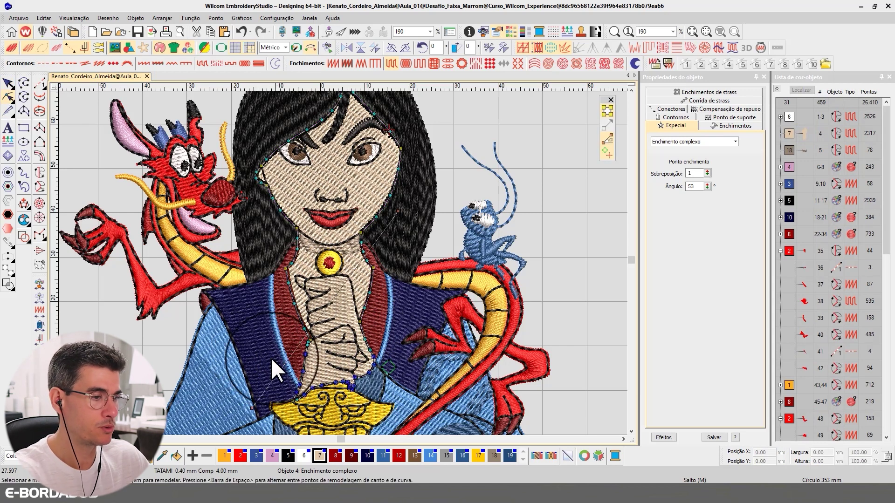
click(336, 361)
key(Escape)
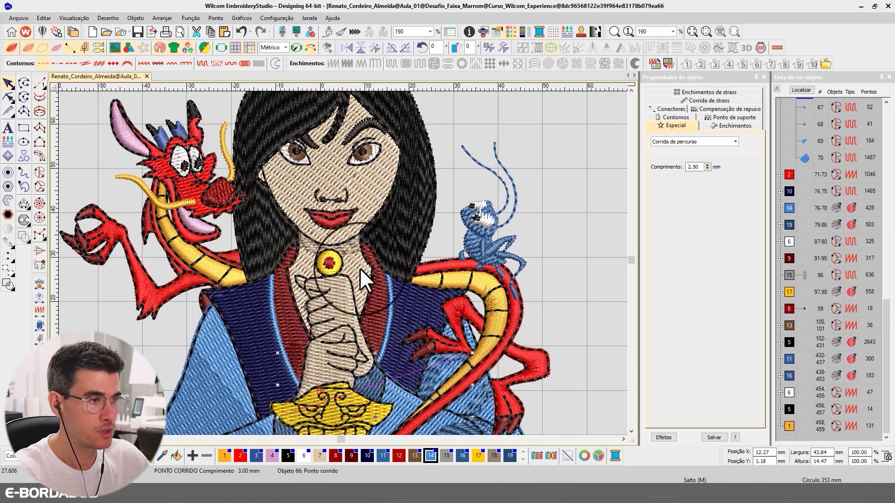
Rotate the face-and-neck skin fill's stitch angle to 41° and delete its outline nodes around the lower hand
click(360, 268)
click(8, 97)
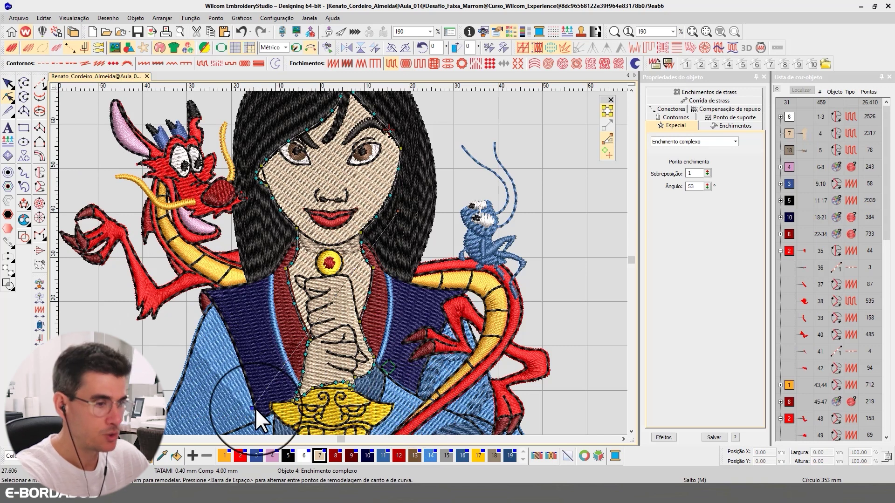
drag(252, 408, 242, 348)
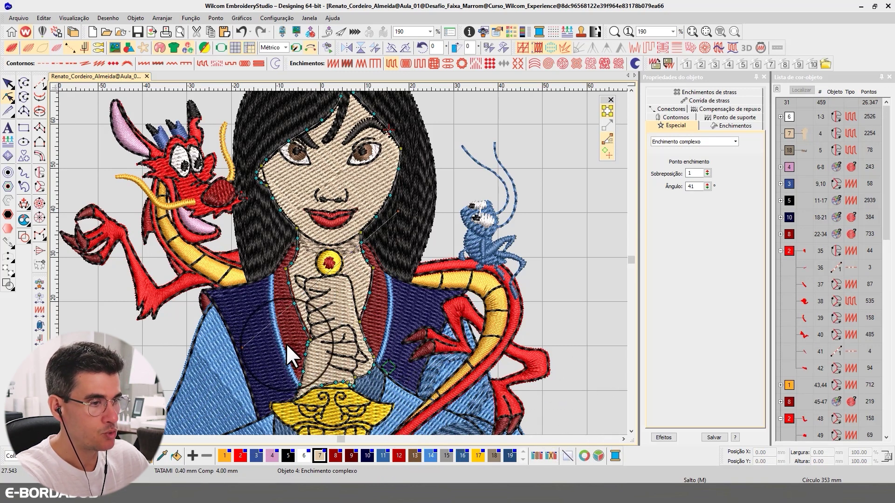
drag(577, 372, 315, 320)
Reshape the face-and-neck fill's lower edge up to the fist's top corner below the medallion, adding outline nodes along the fist's edge
scroll(325, 315, up, 3)
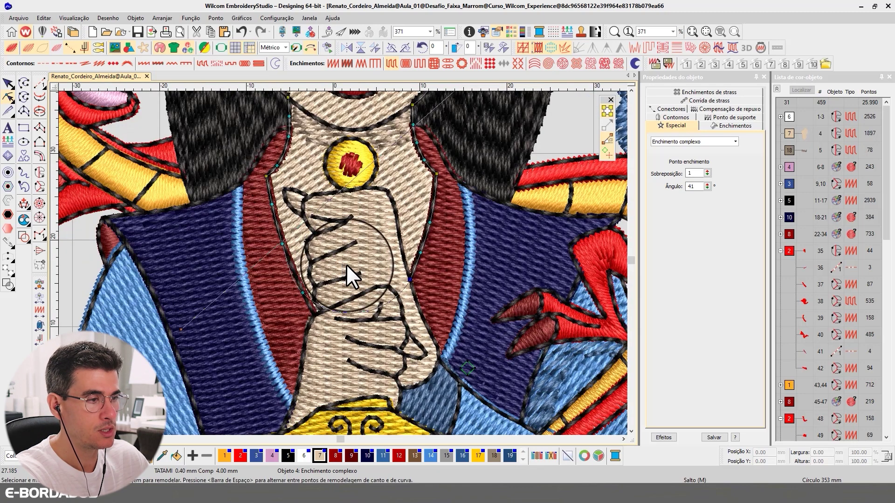
click(317, 307)
drag(316, 305, 386, 194)
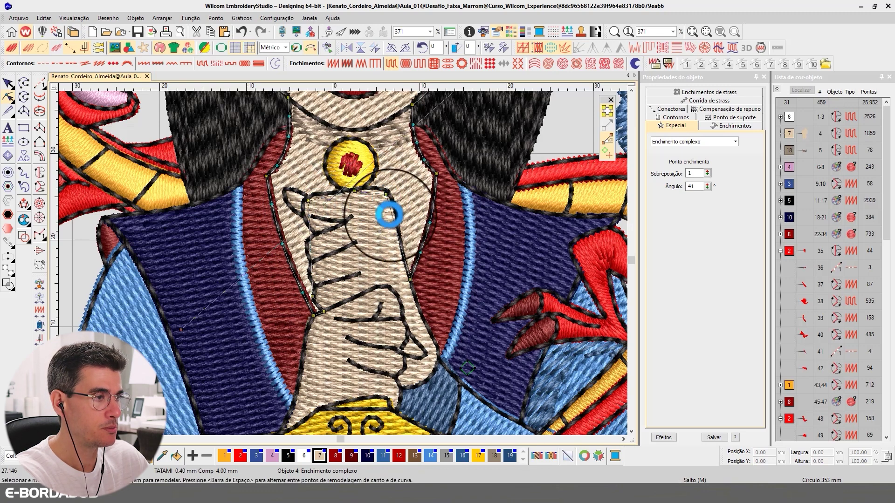
click(405, 276)
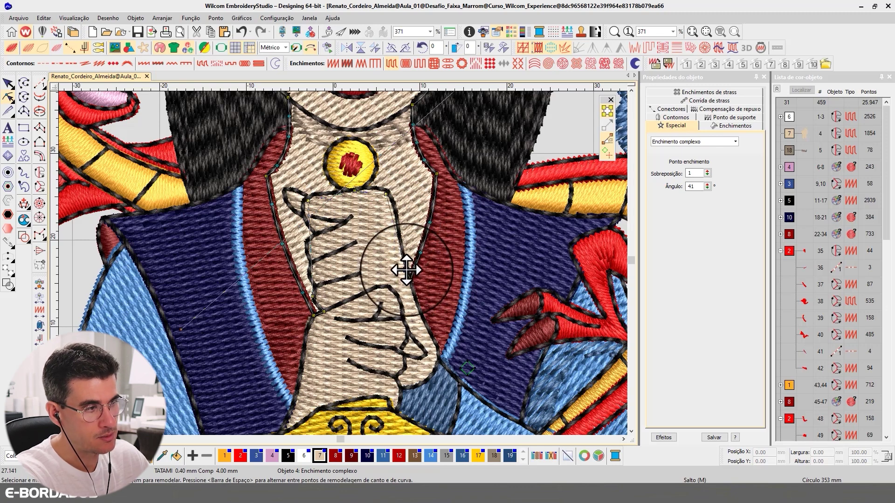
click(393, 217)
drag(396, 213, 388, 195)
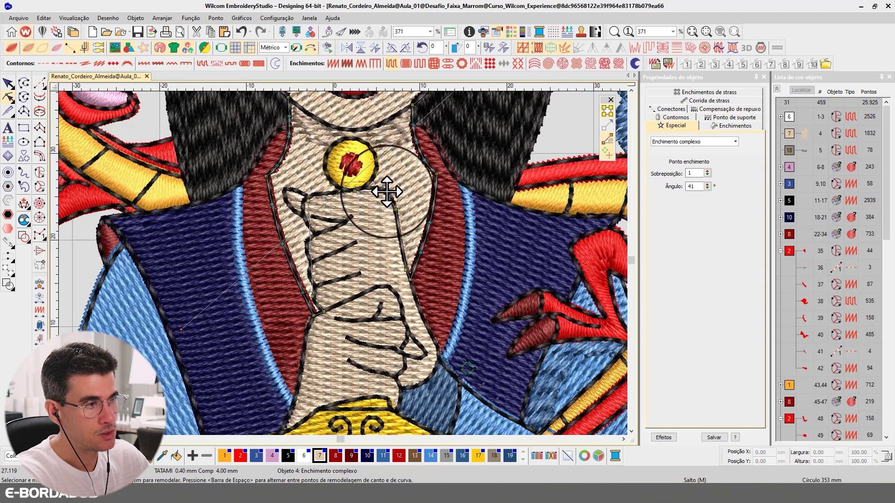
click(369, 191)
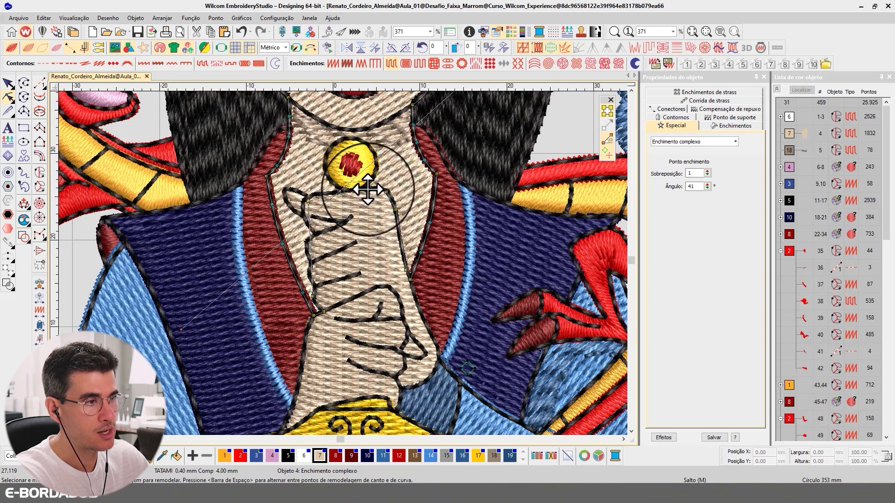
Reshape the face-and-neck fill's edge down along the knuckle side of the fist towards the collar, adding outline nodes
click(312, 232)
click(313, 232)
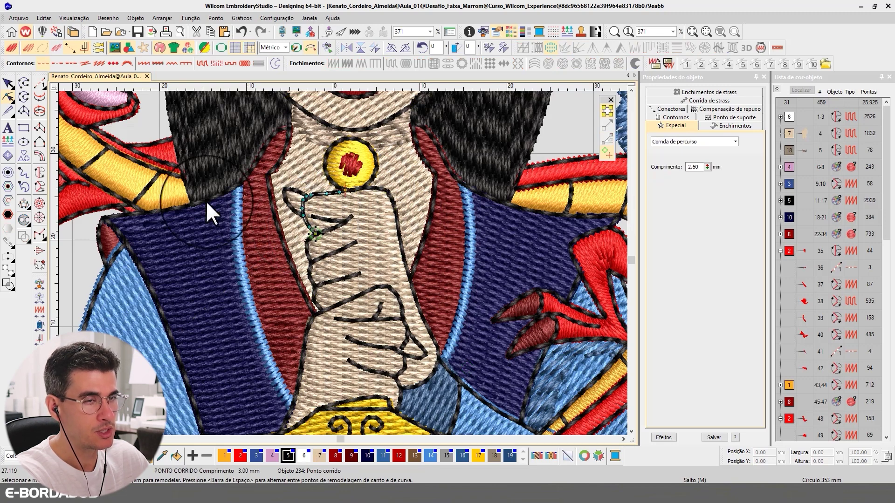
click(298, 161)
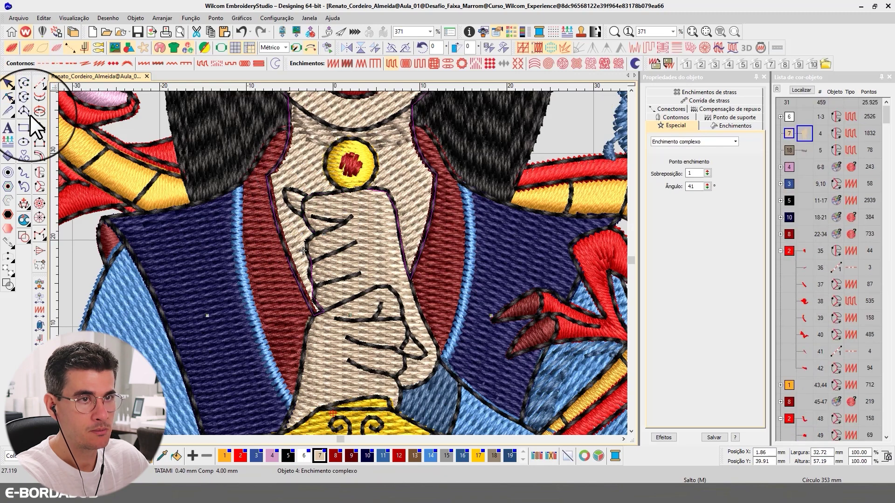
click(8, 97)
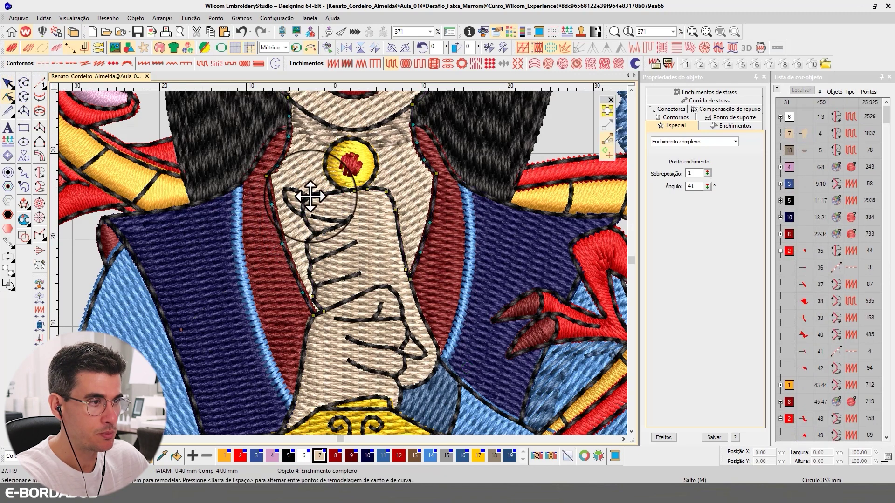
drag(311, 212, 317, 293)
click(305, 230)
click(309, 264)
click(314, 271)
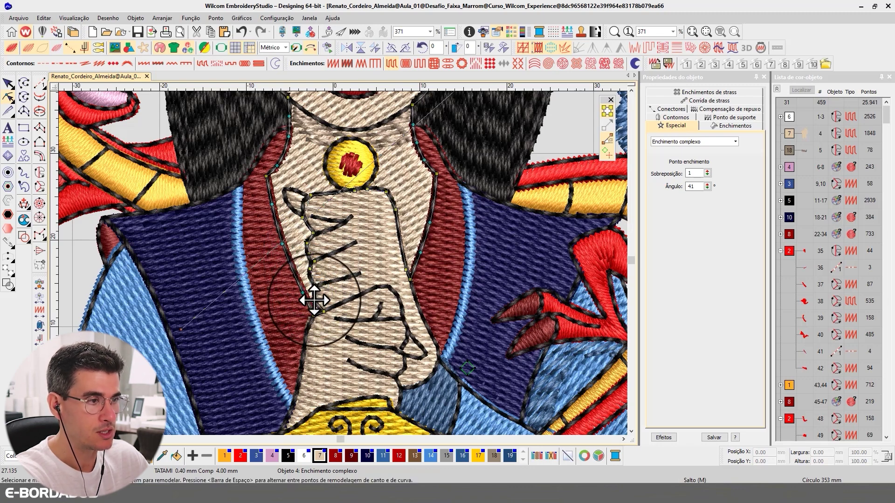
click(8, 85)
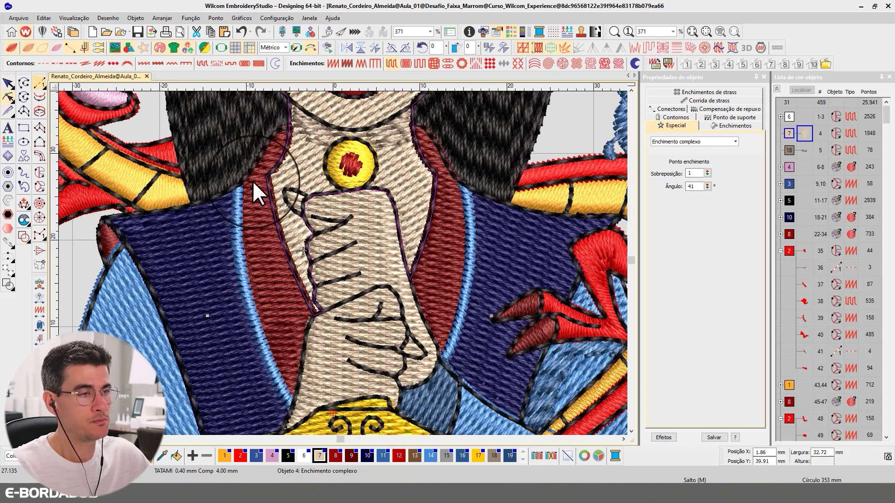
Set the face-and-neck fill's stitch angle to 90°
scroll(327, 233, down, 2)
scroll(343, 262, down, 2)
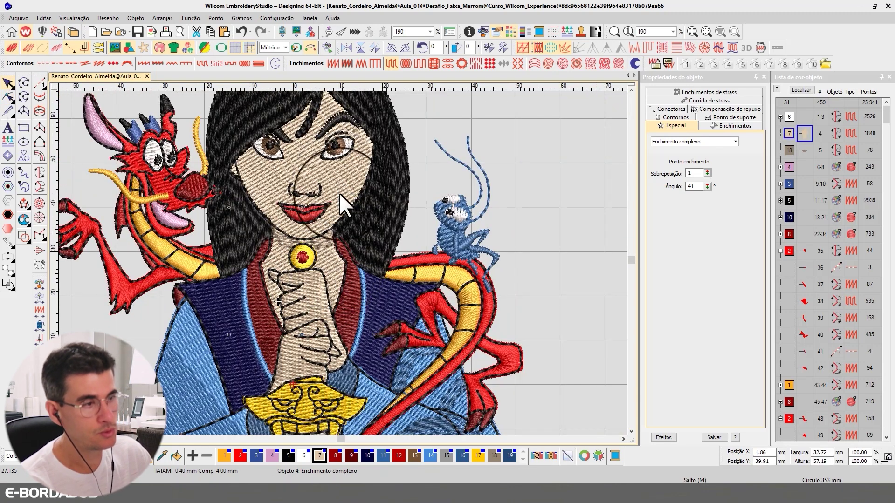
double_click(697, 186)
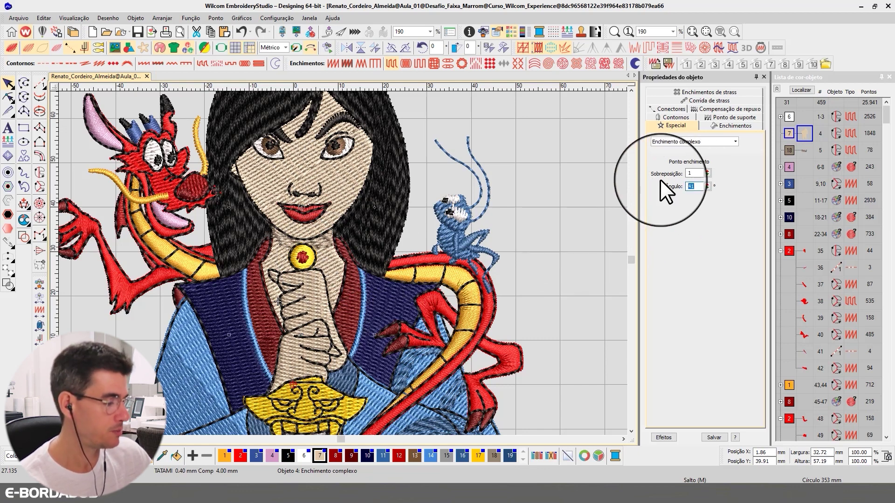
text(90)
key(Return)
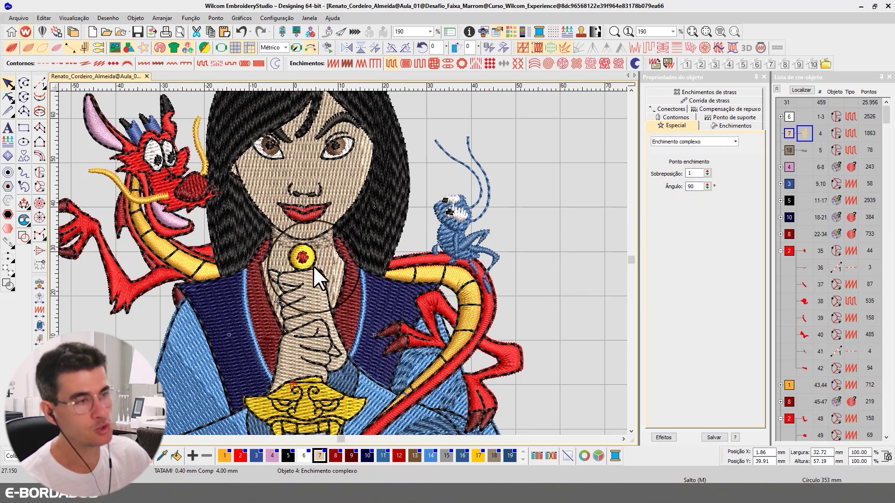
scroll(354, 247, down, 3)
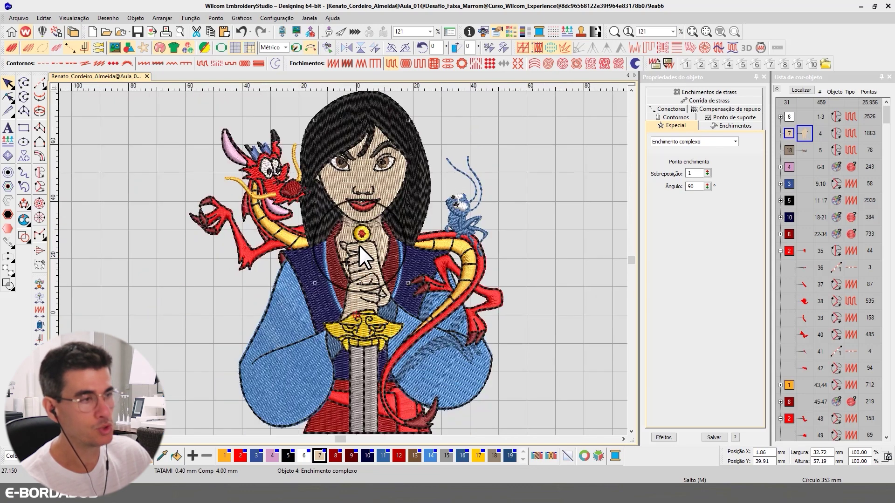
scroll(349, 187, up, 3)
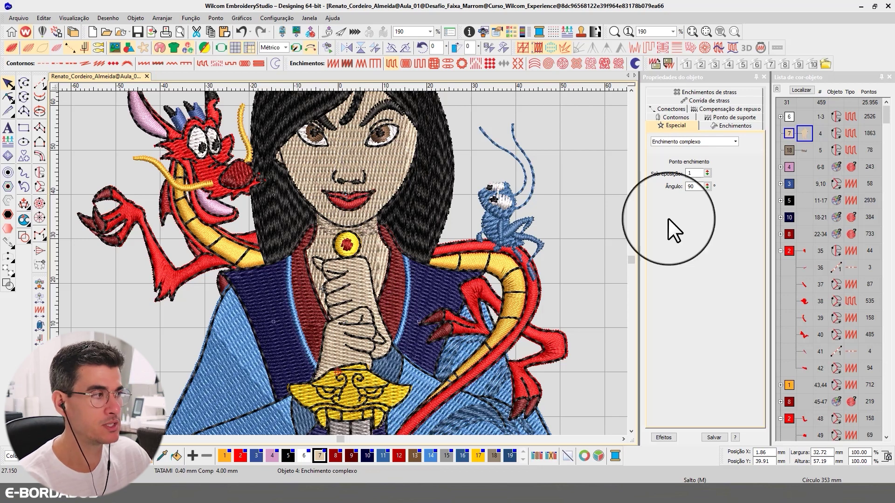
Collapse the colour-object list and move the hands fill directly after the face-and-neck fill in the stitching sequence
click(805, 134)
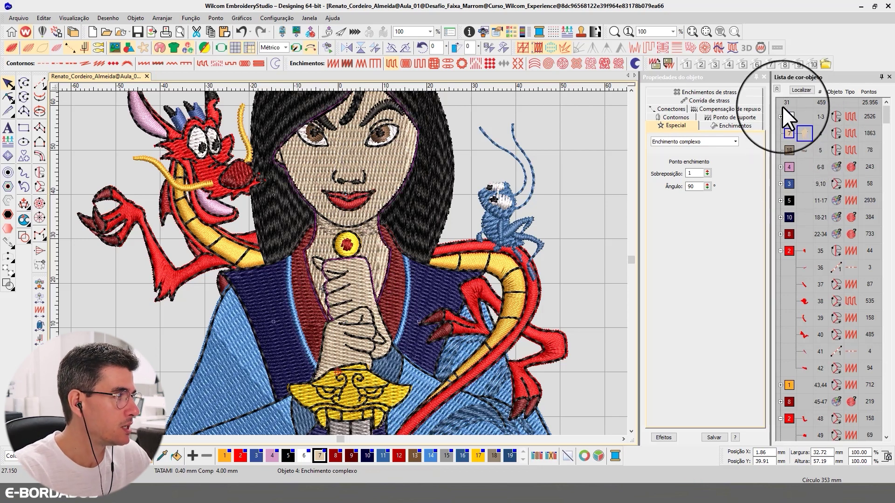
click(776, 89)
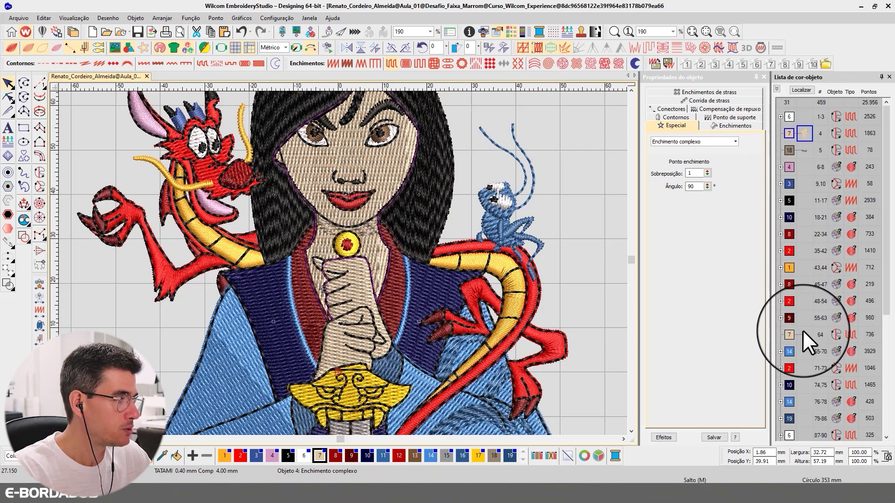
drag(804, 334, 807, 203)
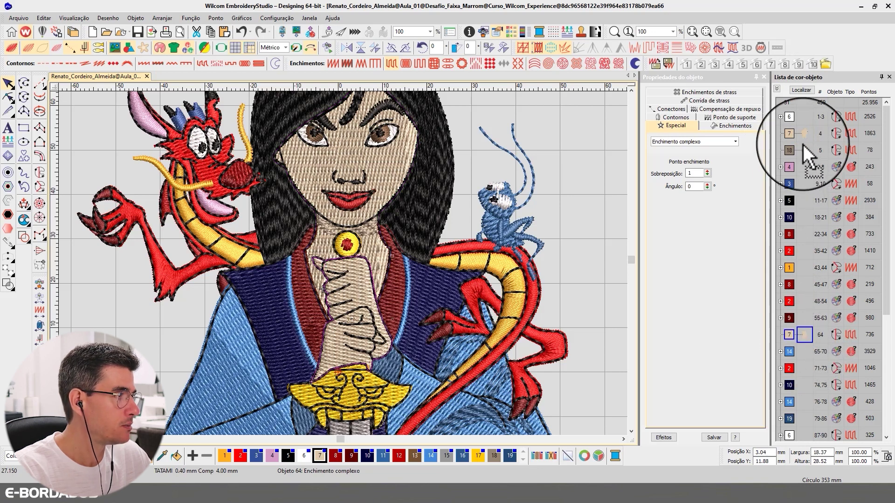
mouse_move(803, 146)
mouse_down()
mouse_move(809, 152)
mouse_move(805, 133)
mouse_move(803, 146)
mouse_up()
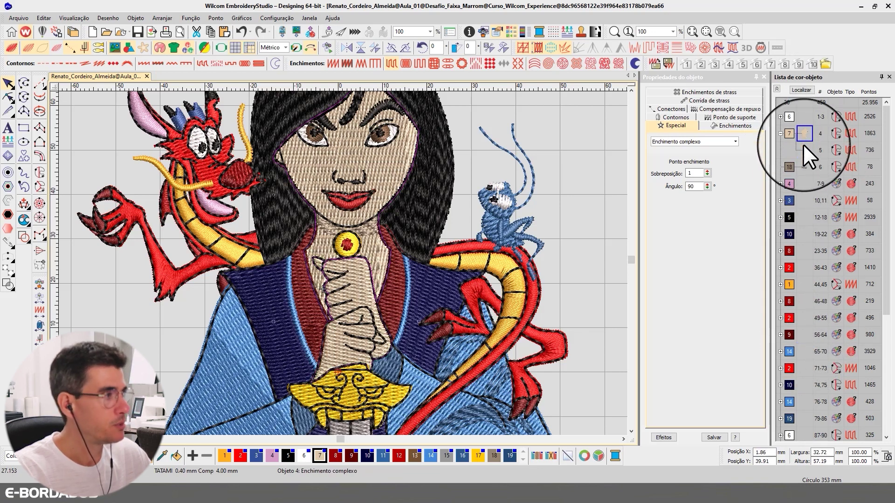
Isolate the face-and-neck fill and the hands fill together to check their overlap, and restore the full design view
ctrl+click(804, 145)
click(800, 89)
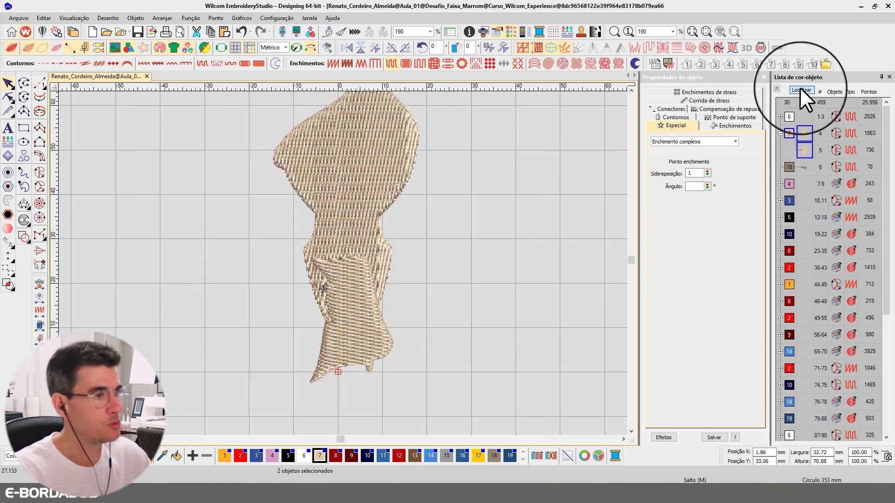
click(800, 88)
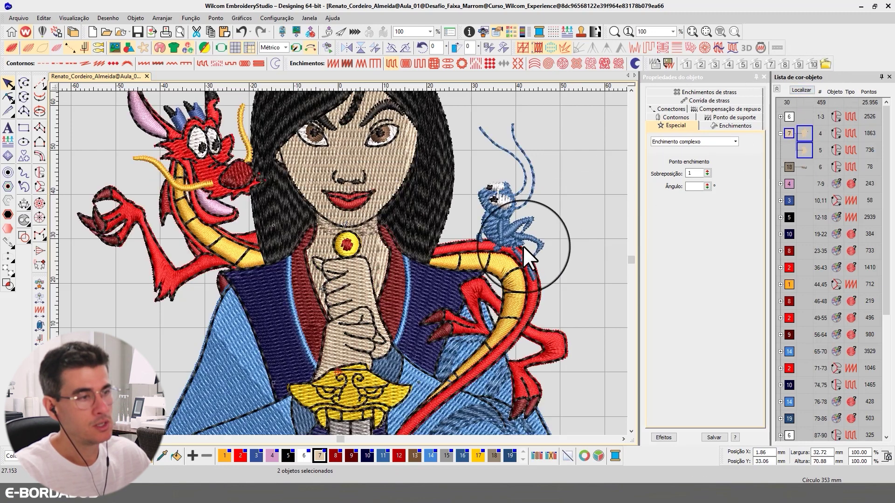
Compare the stitch angles of the hands fill and the face-and-neck fill on the design
click(358, 274)
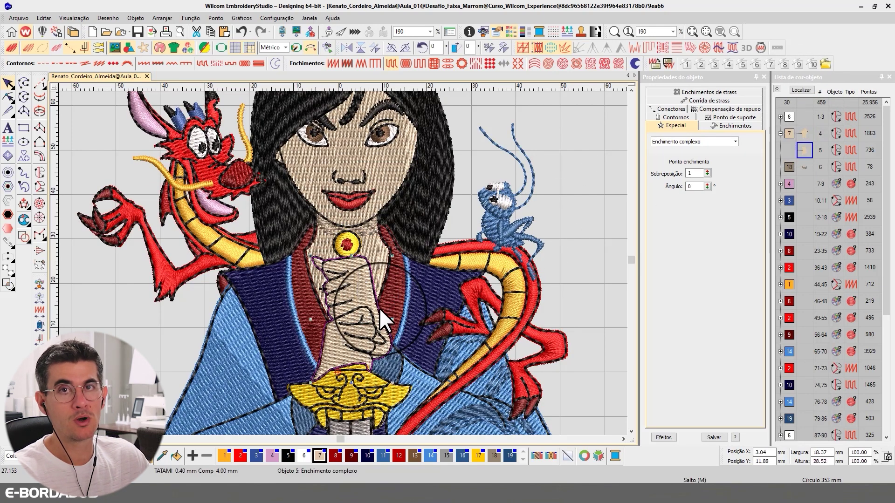
key(Escape)
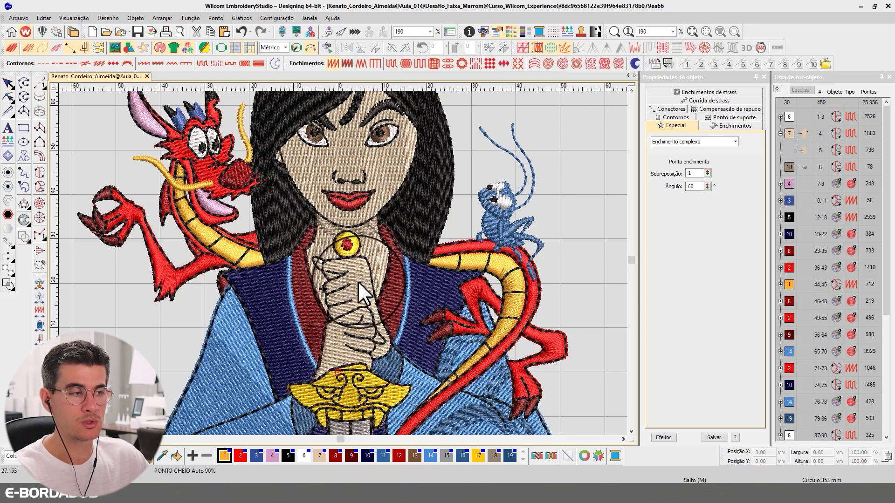
click(357, 281)
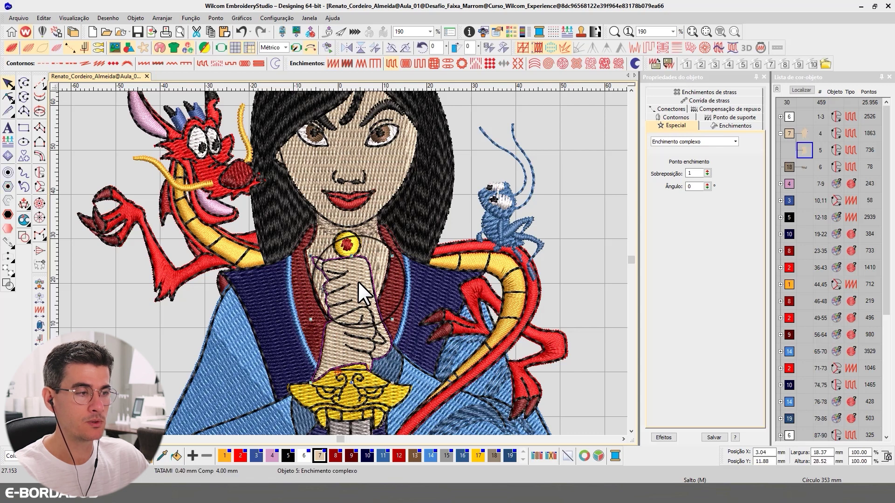
click(370, 247)
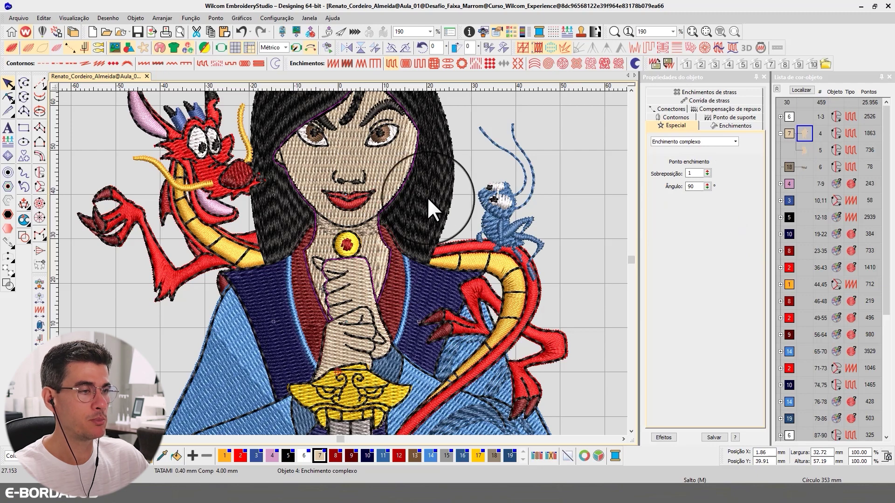
click(630, 90)
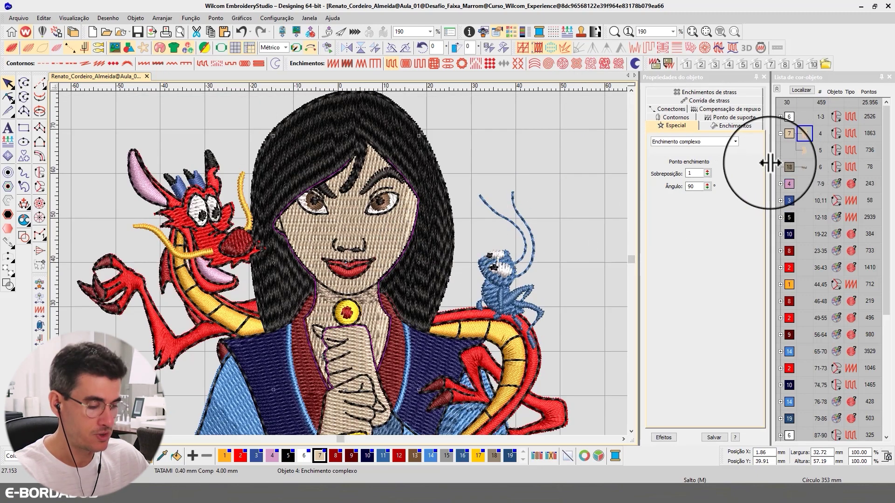
Duplicate the face-and-neck fill and move the copy to the start of the stitching sequence
key(ctrl+d)
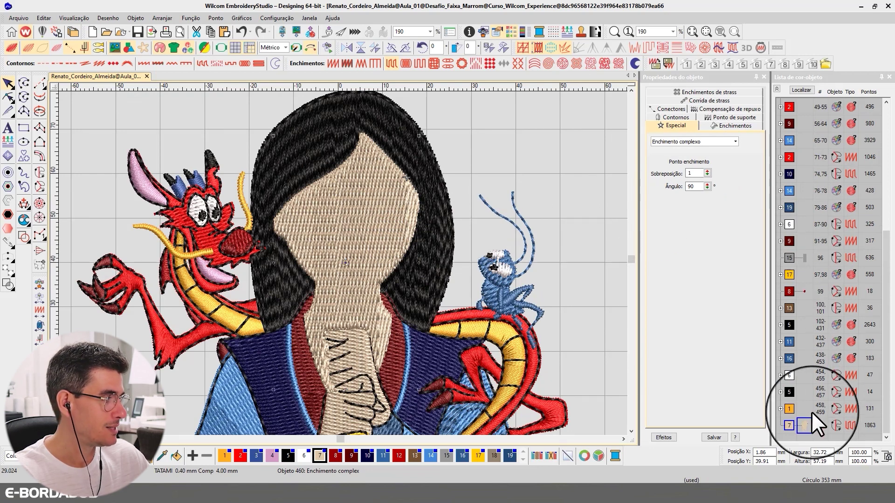
drag(804, 425, 798, 126)
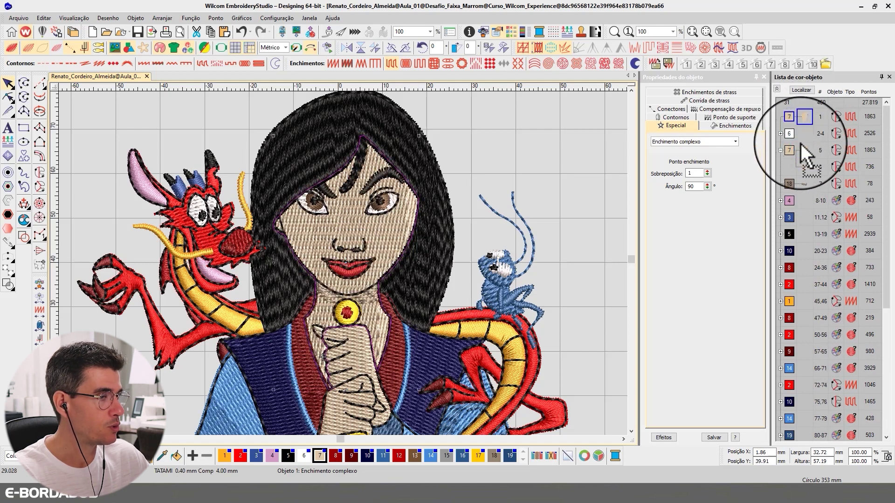
Trim the copy to a face-only fill curving along the chin and place it directly before the face-and-neck fill in the sequence
click(7, 97)
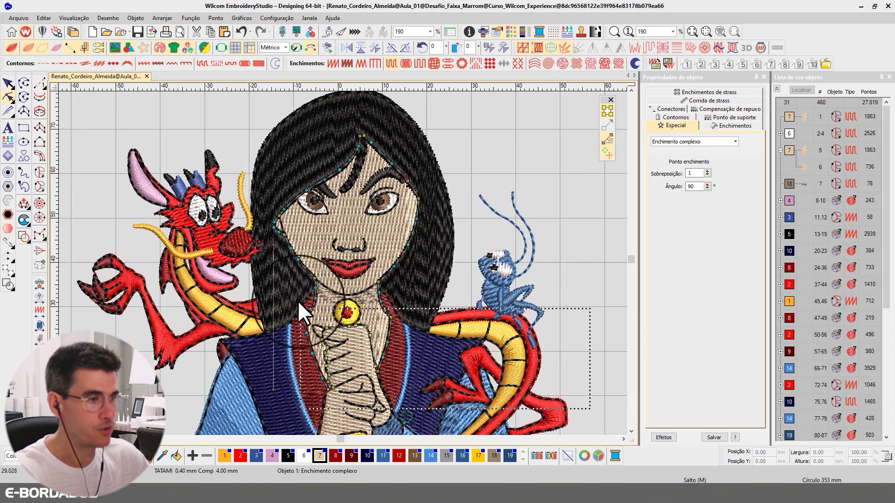
key(Delete)
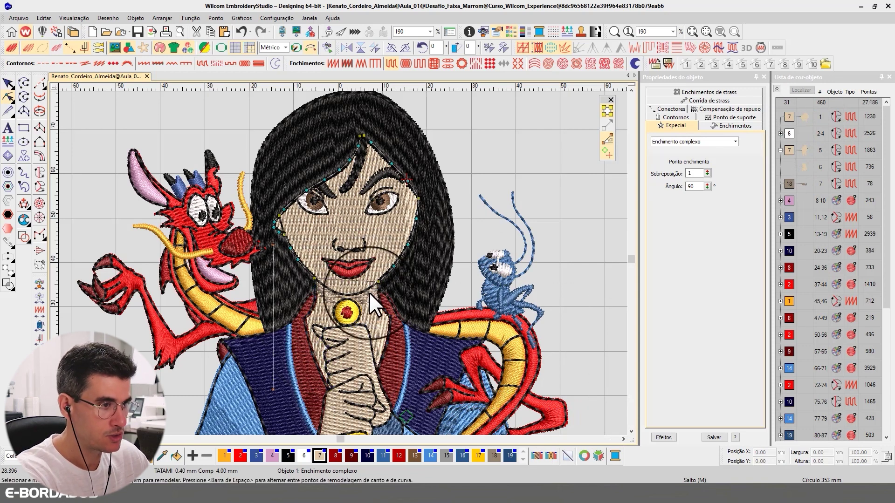
drag(347, 281, 347, 294)
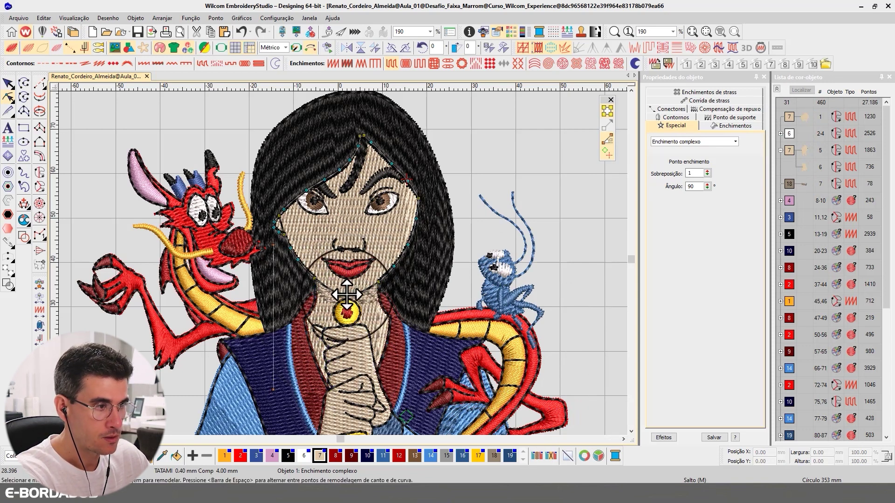
click(8, 84)
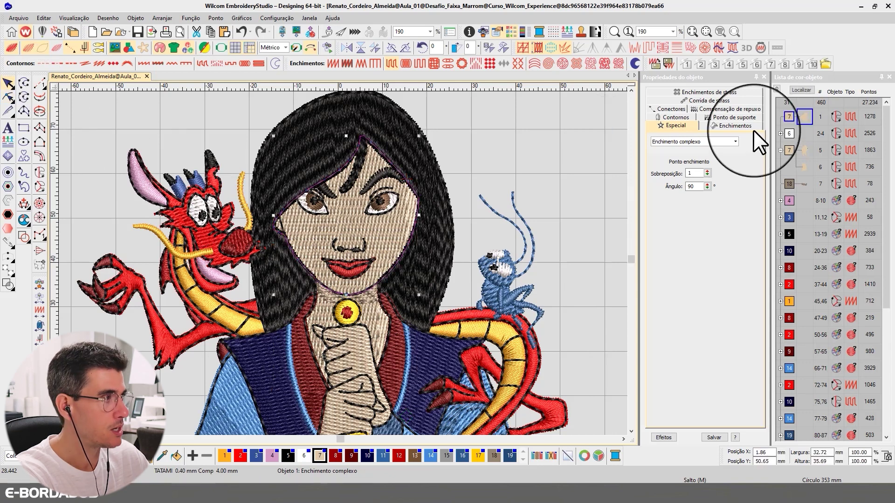
click(794, 141)
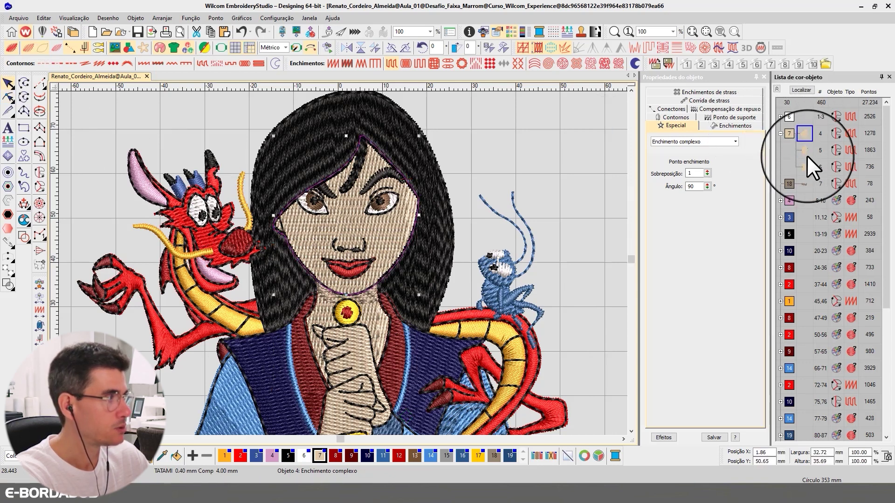
Delete the face nodes from the original face-and-neck fill, leaving only the neck area down to the hands
click(804, 150)
click(8, 98)
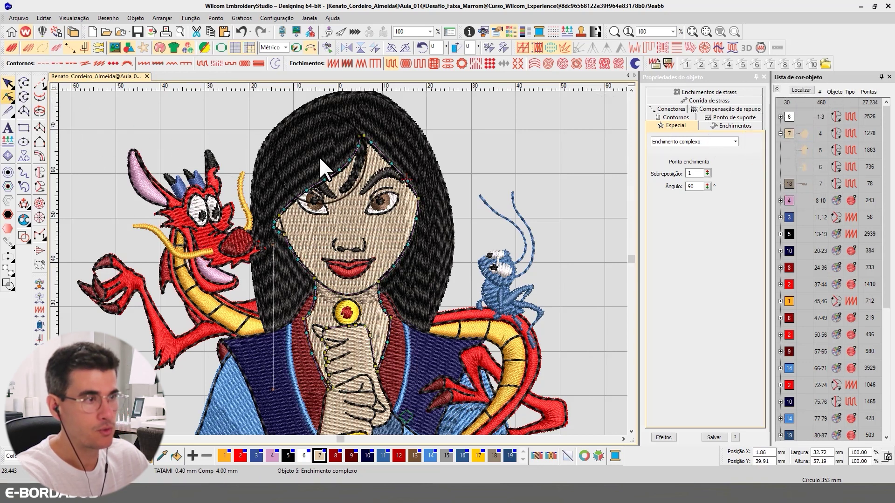
drag(432, 212, 435, 213)
key(Delete)
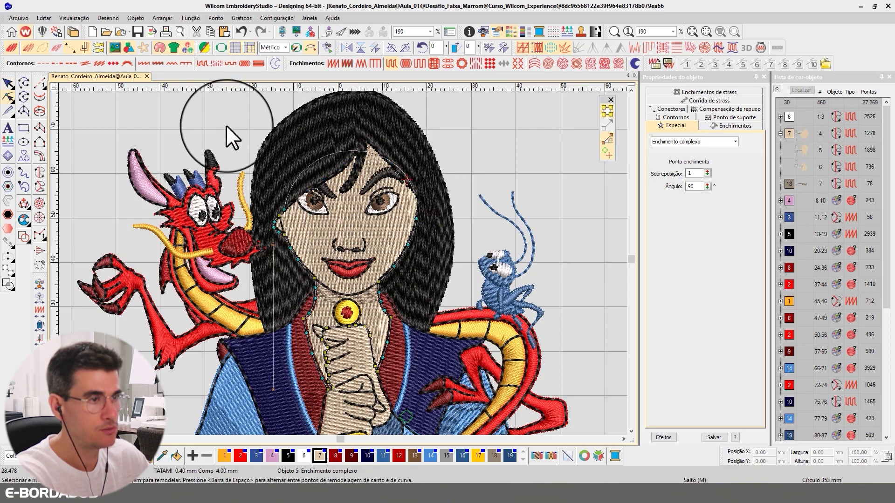
drag(226, 126, 308, 236)
key(Delete)
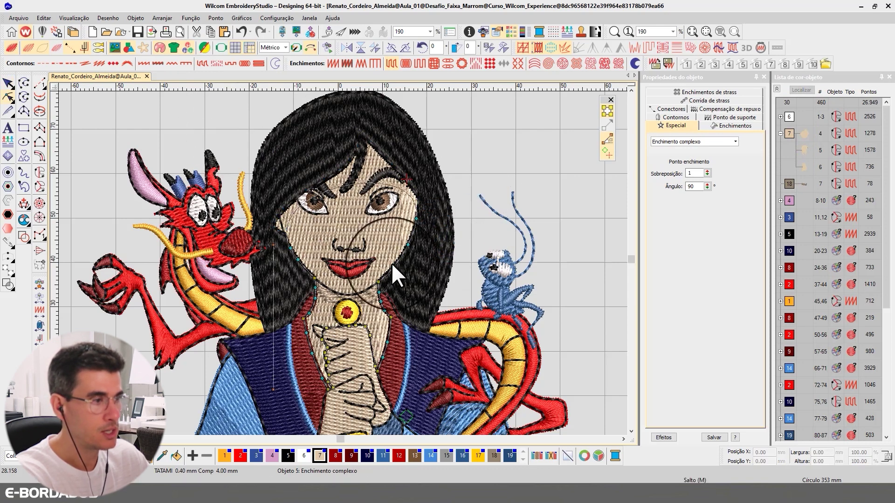
drag(376, 272, 377, 272)
key(Delete)
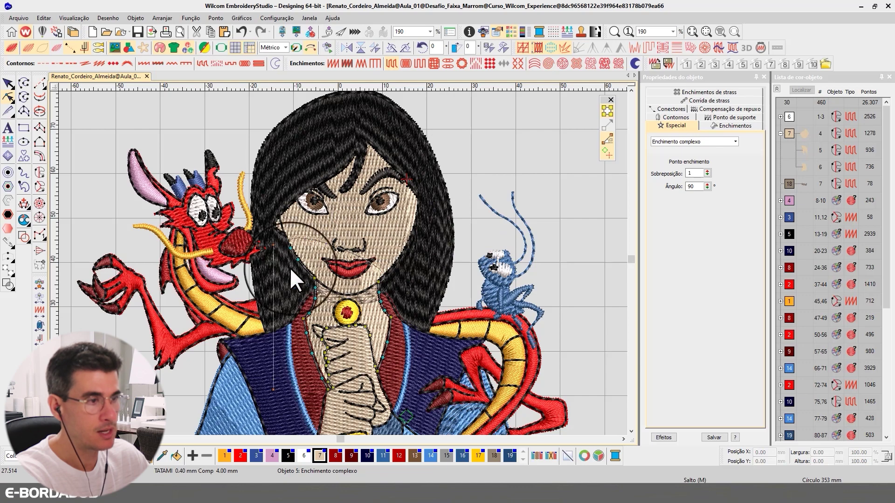
click(345, 278)
key(Delete)
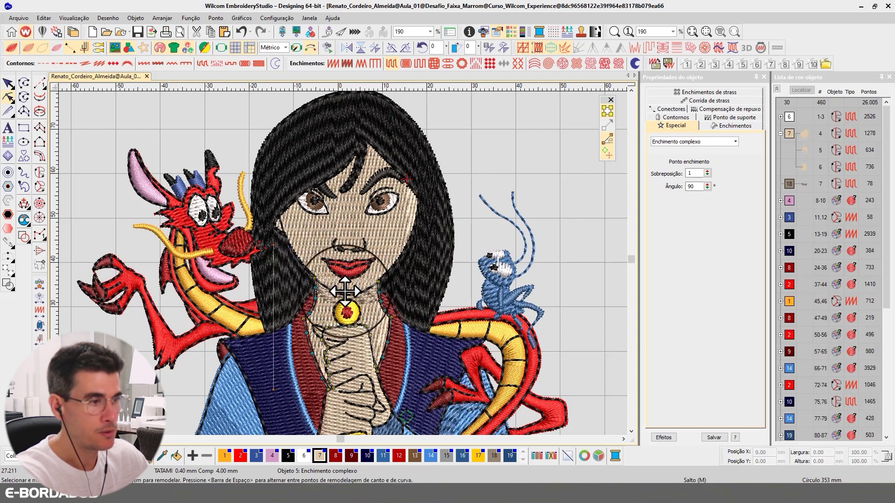
Reshape the neck fill's upper edge into a curve that follows the chin line
drag(345, 292, 345, 295)
scroll(387, 285, up, 3)
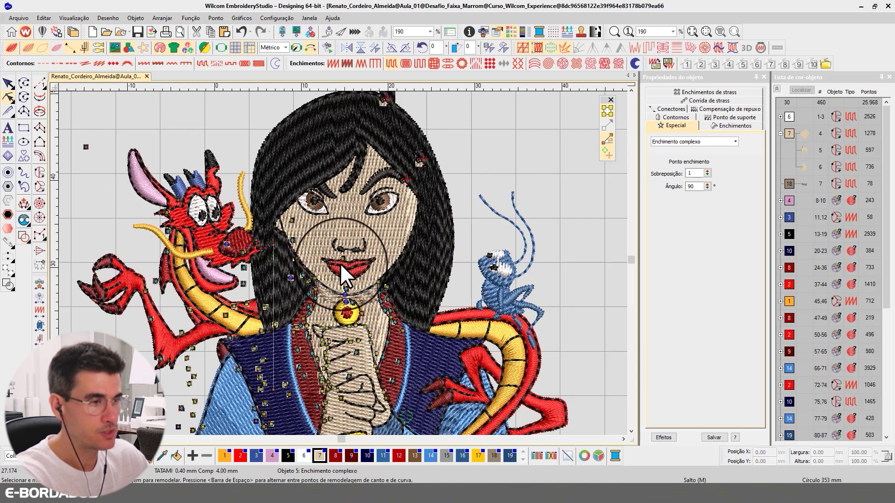
scroll(344, 275, up, 3)
drag(279, 233, 273, 234)
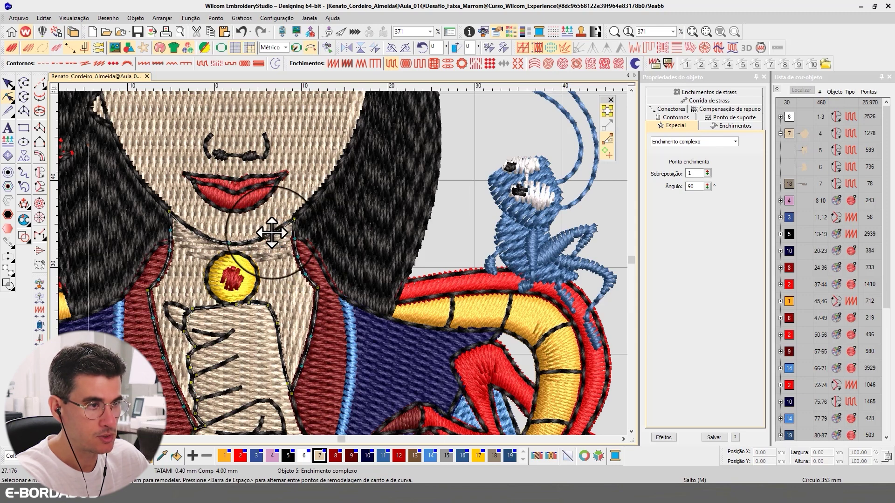
right_click(203, 236)
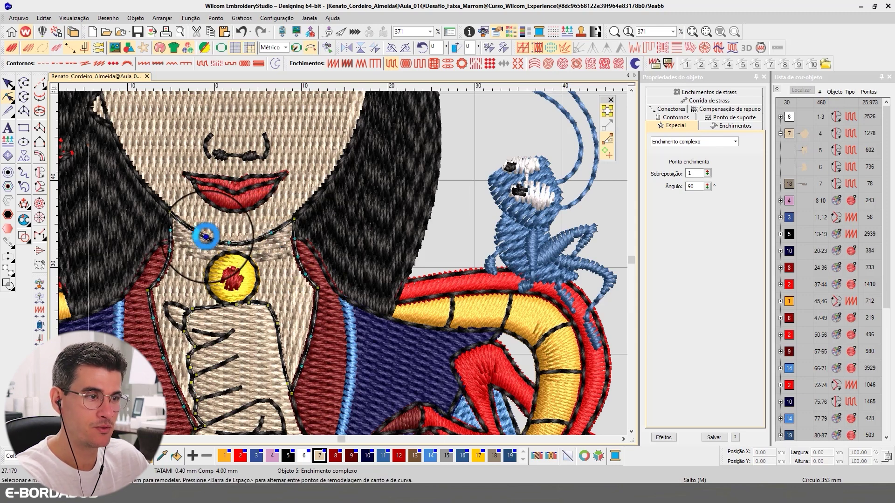
drag(206, 236, 205, 236)
click(9, 84)
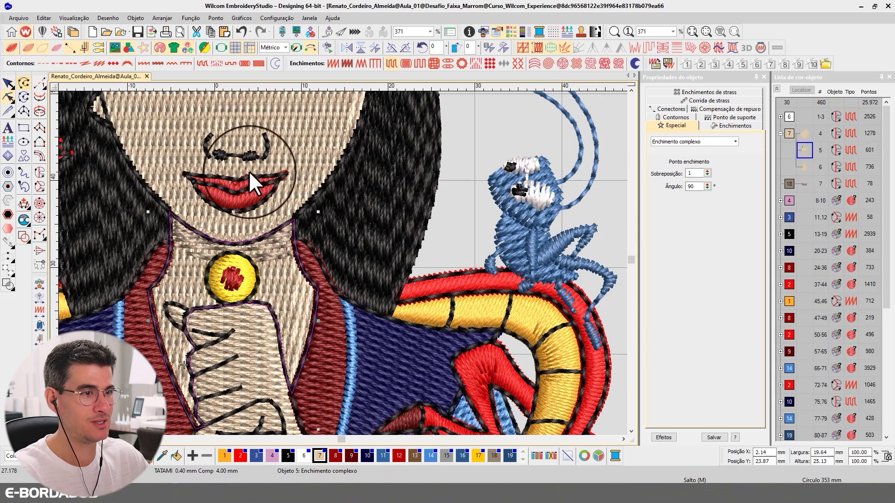
Adjust the lower edge nodes of the face fill to follow the black chin outline
click(300, 140)
click(8, 97)
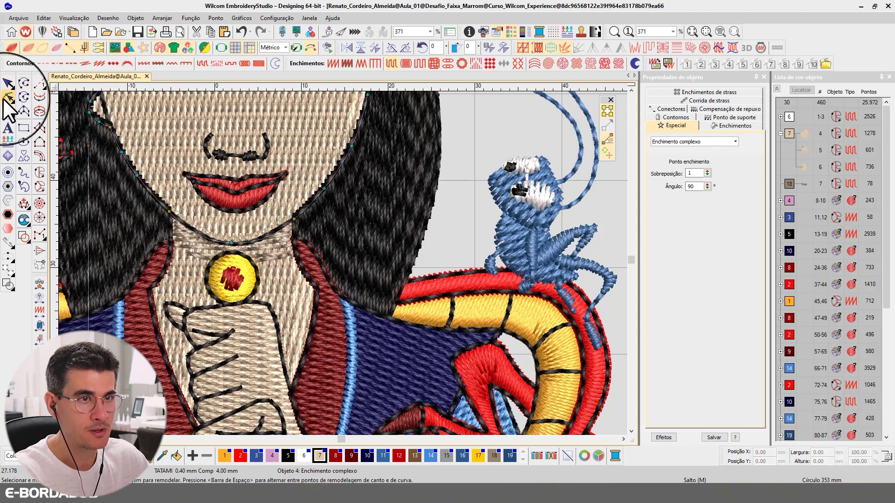
drag(192, 231, 191, 228)
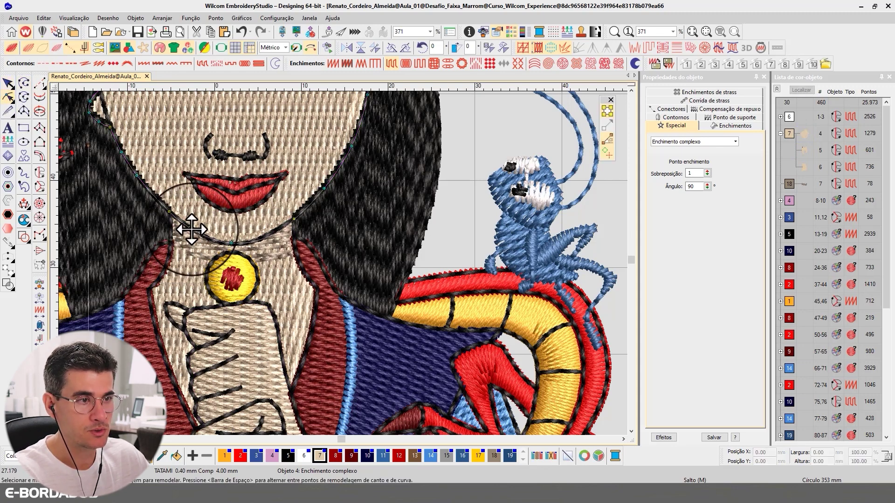
click(261, 232)
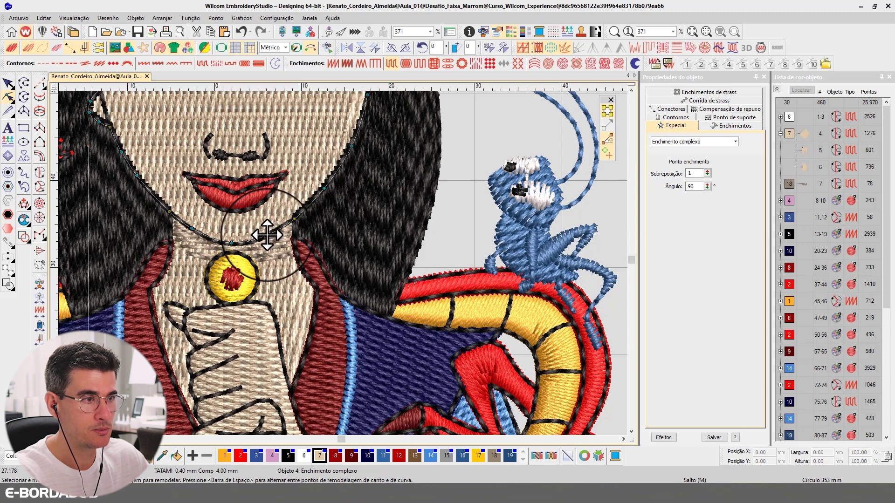
click(8, 84)
Set the face fill's stitch angle to 45°
click(186, 161)
scroll(349, 263, down, 2)
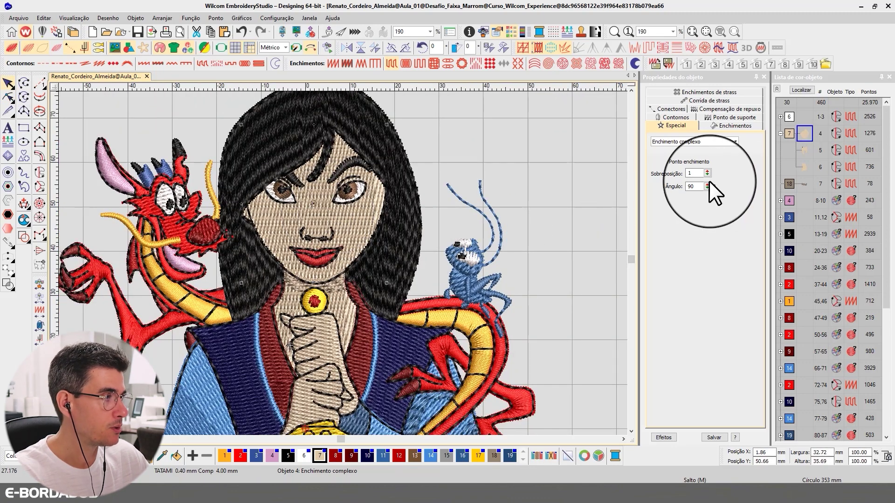
double_click(693, 186)
text(45)
key(Return)
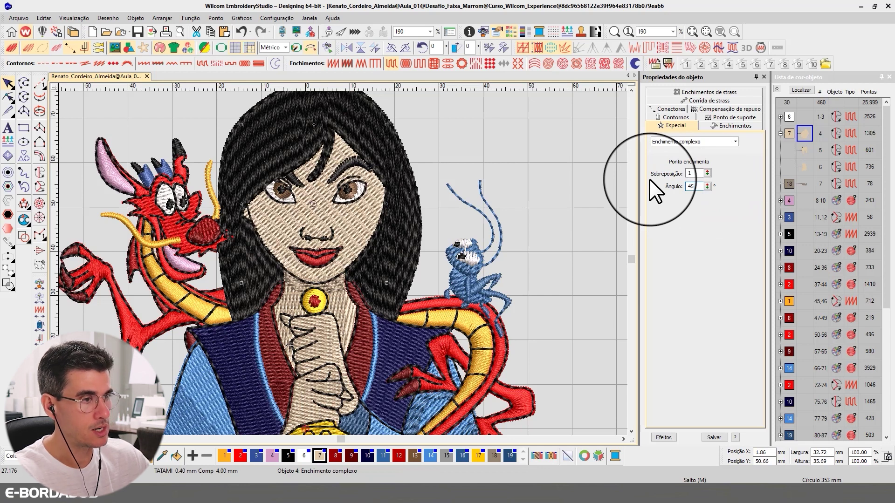
Rotate the face fill's stitch direction to 150° directly on the design
click(8, 96)
drag(245, 283, 168, 108)
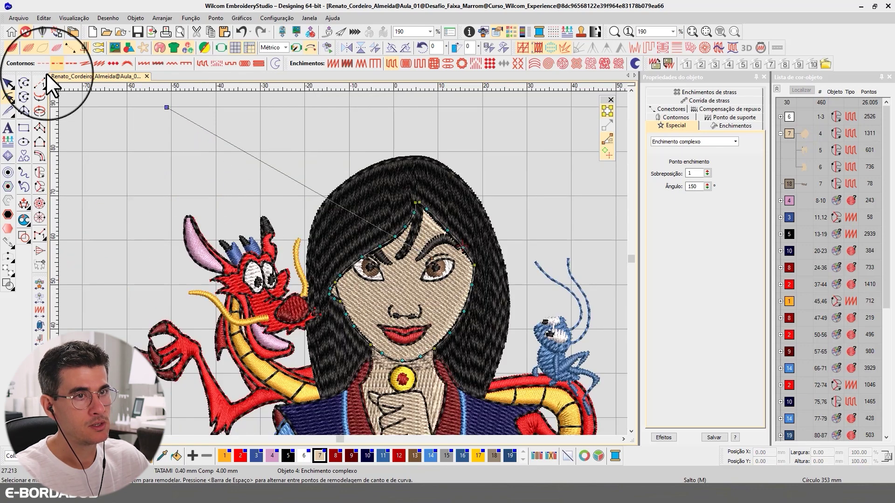
click(7, 83)
scroll(351, 269, down, 1)
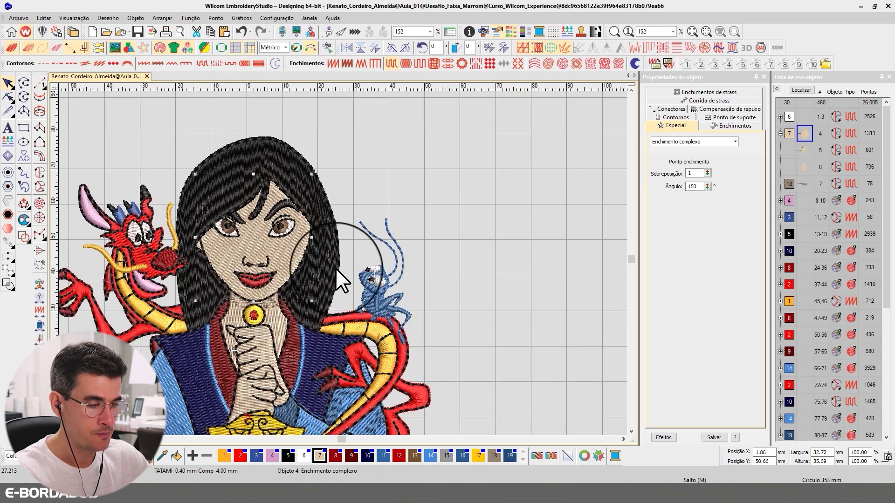
key(b)
drag(180, 170, 367, 434)
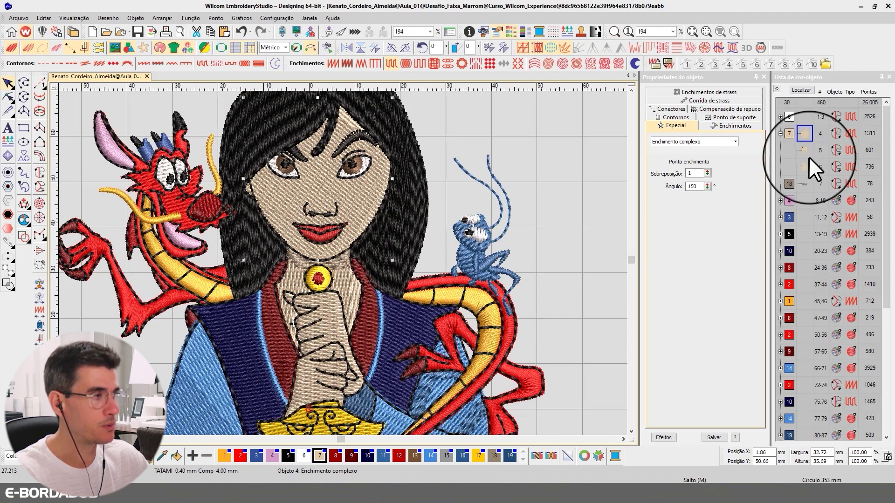
key(Escape)
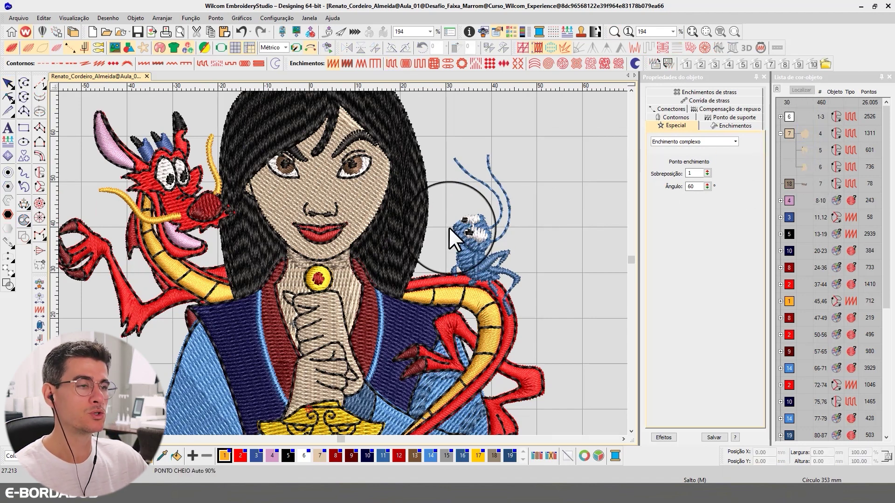
Compare the stitch angles of the separate face, neck and hands fills and examine how they contrast on the design
click(337, 189)
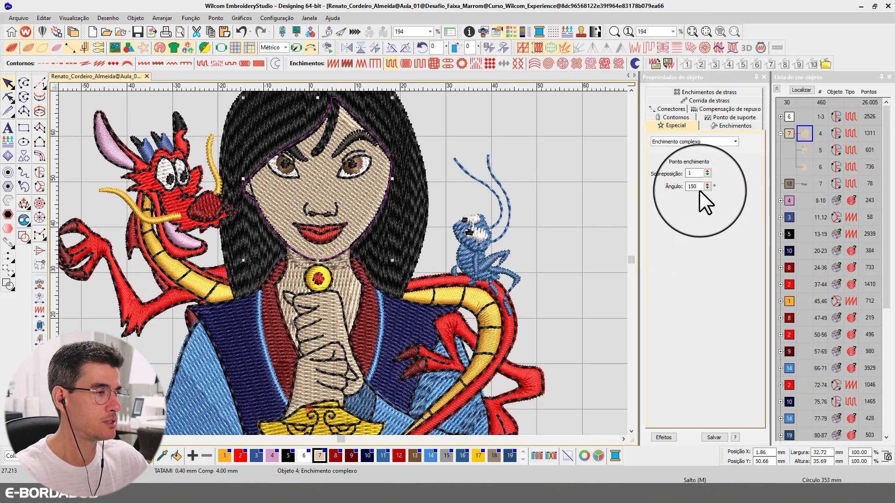
click(346, 286)
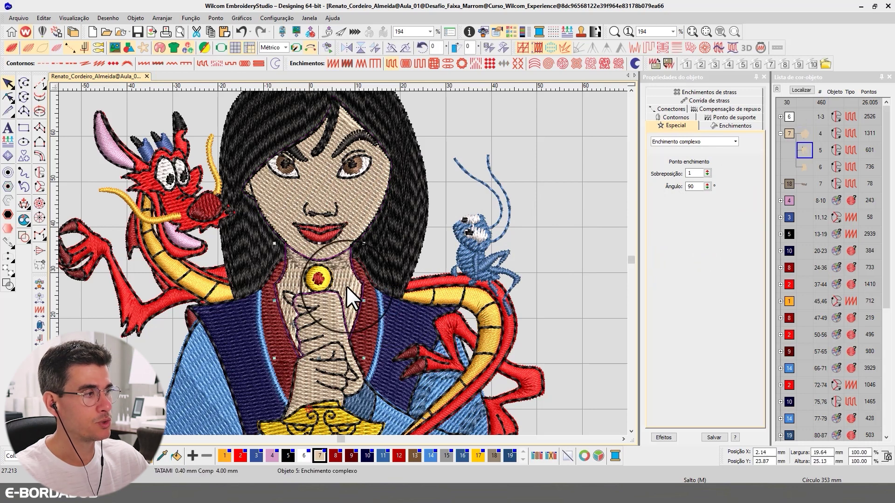
click(329, 313)
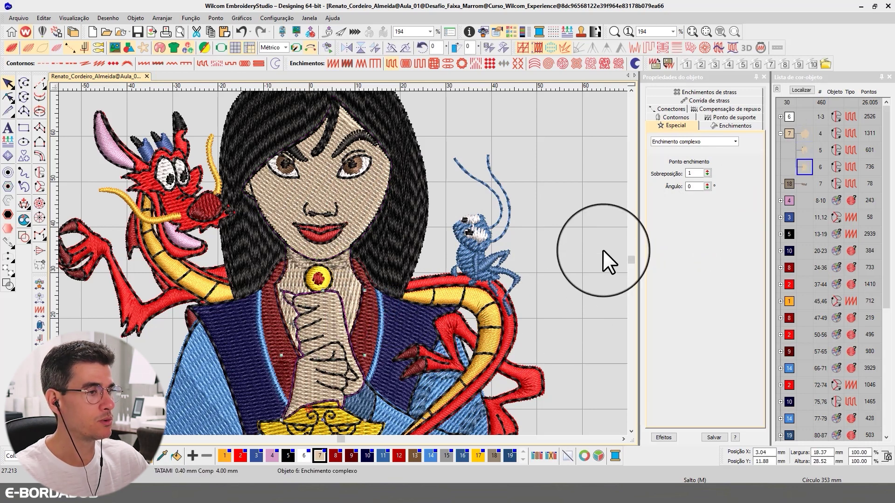
click(808, 131)
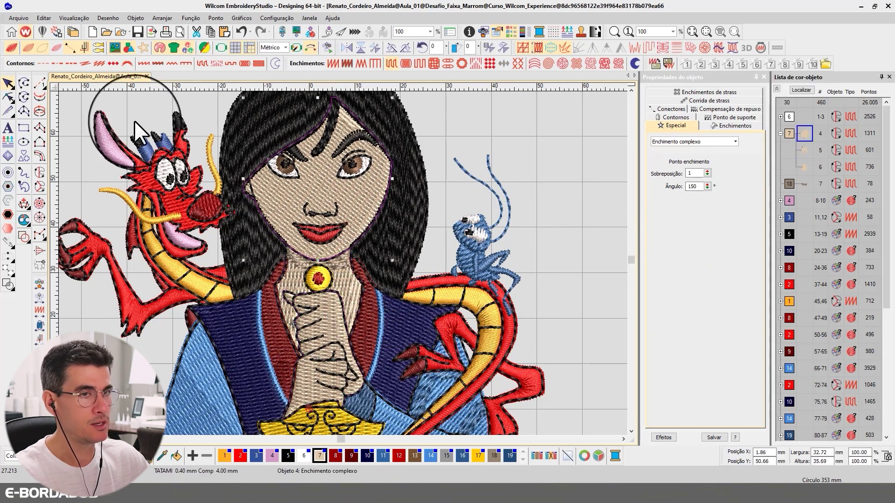
click(8, 99)
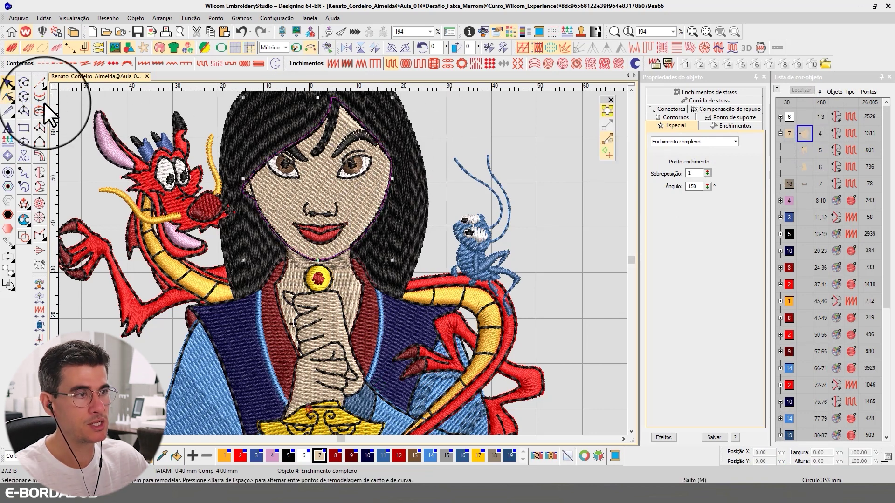
click(8, 83)
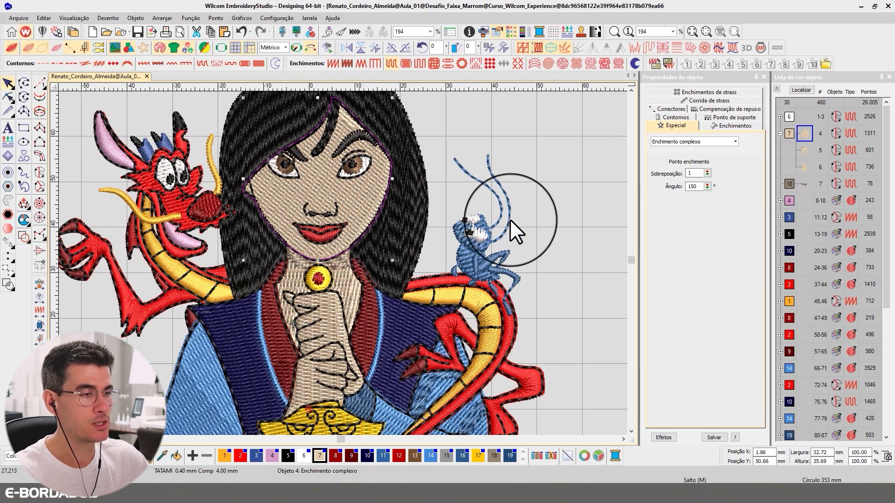
click(809, 149)
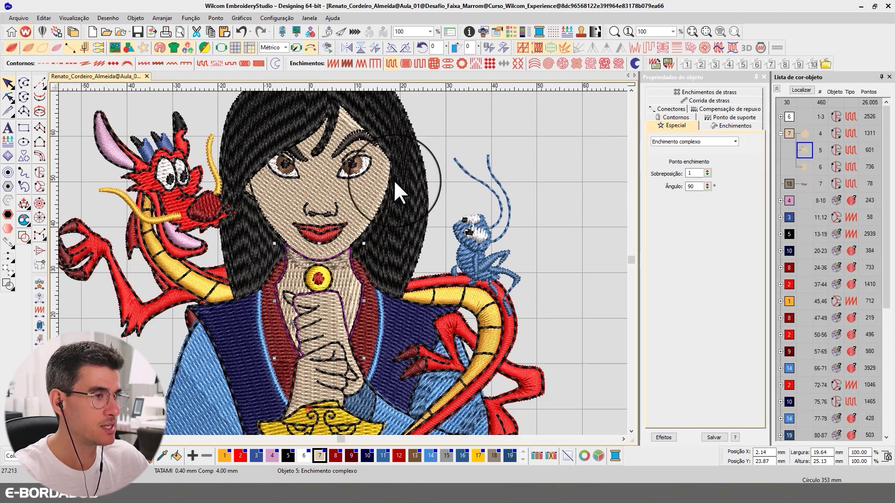
click(550, 155)
scroll(354, 259, down, 3)
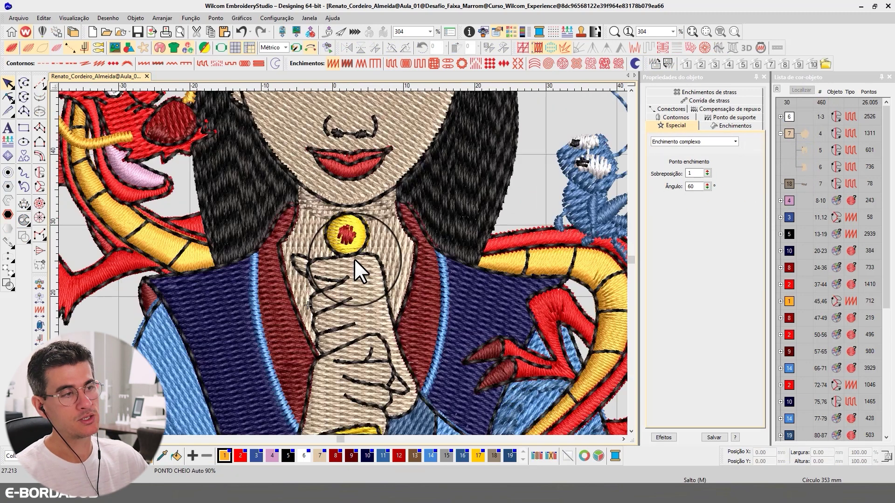
scroll(342, 262, up, 2)
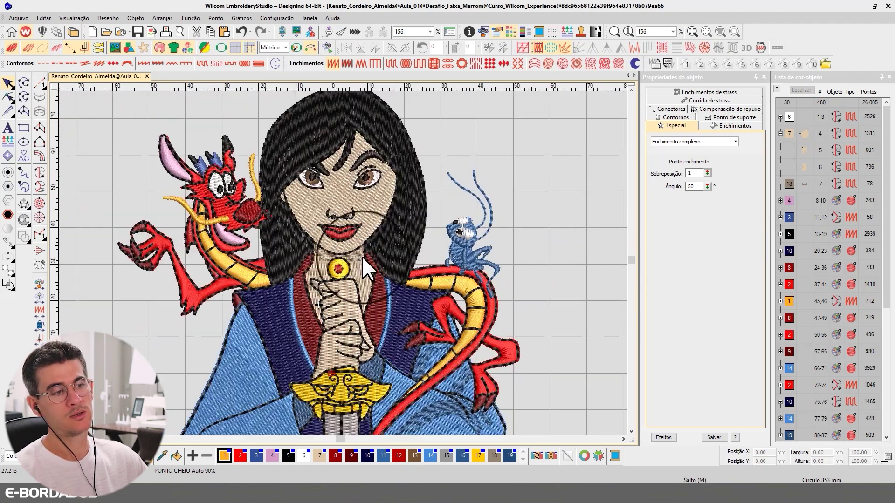
click(373, 235)
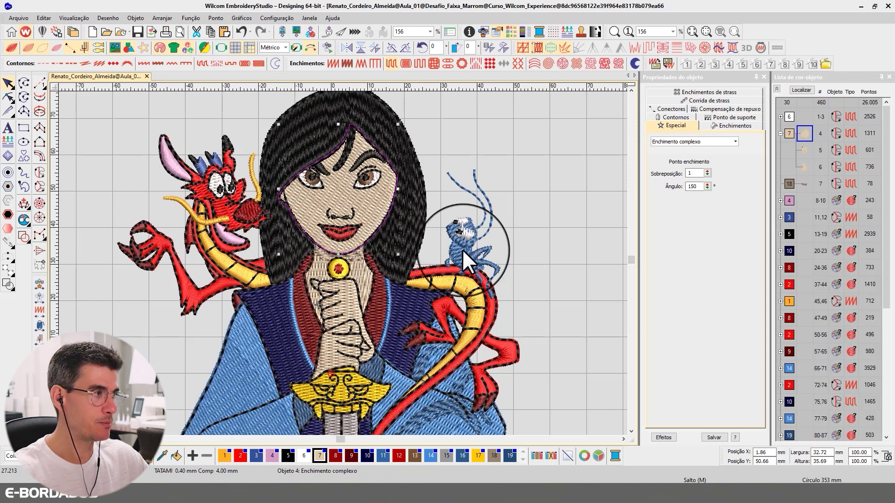
Set offset fraction A to 0.35 for the face, neck and hands Tatami fills together
ctrl+click(807, 152)
ctrl+click(806, 168)
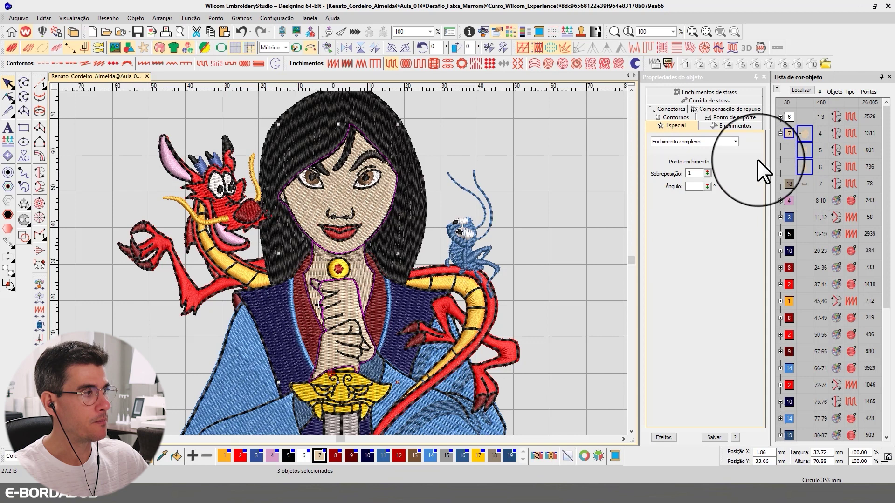
click(728, 125)
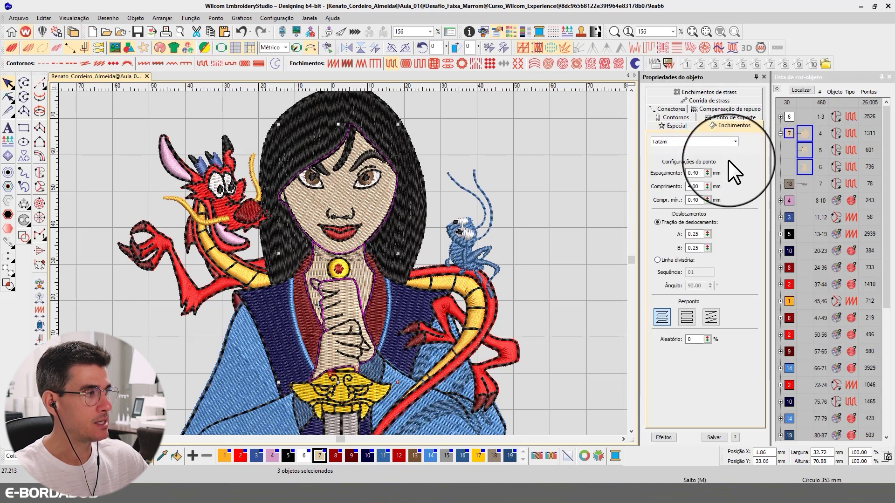
click(804, 90)
double_click(695, 234)
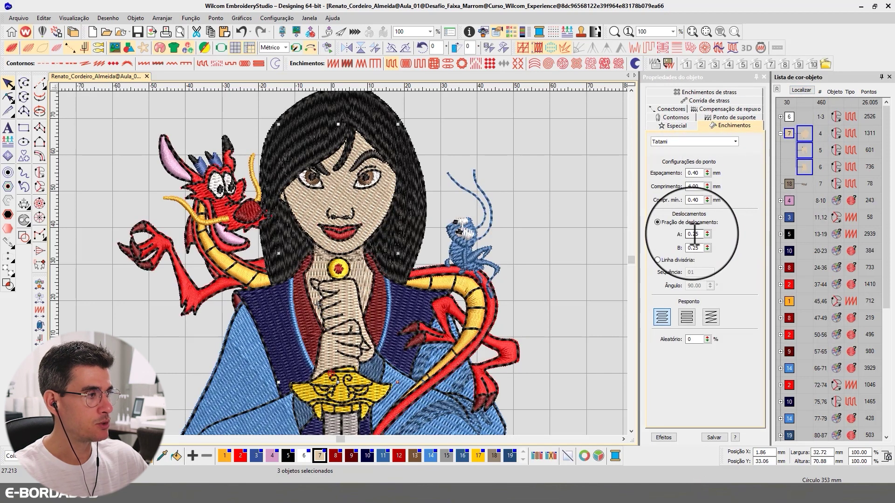
text(0.35)
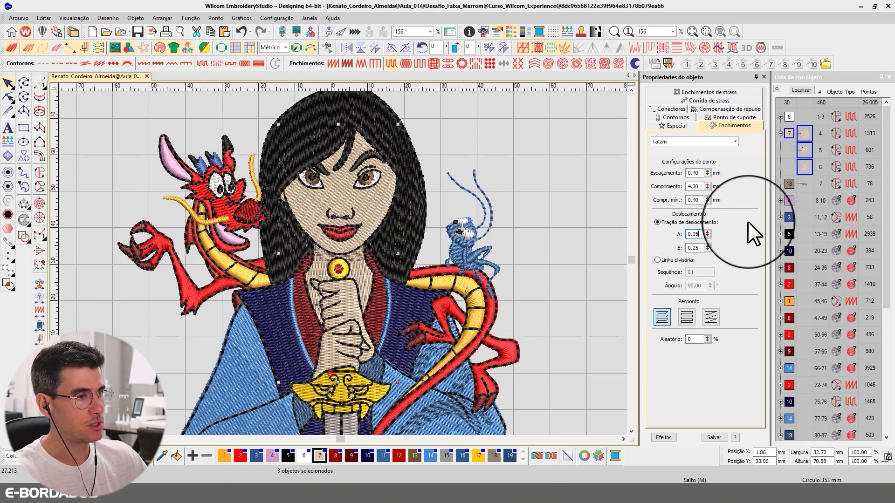
key(Return)
click(804, 89)
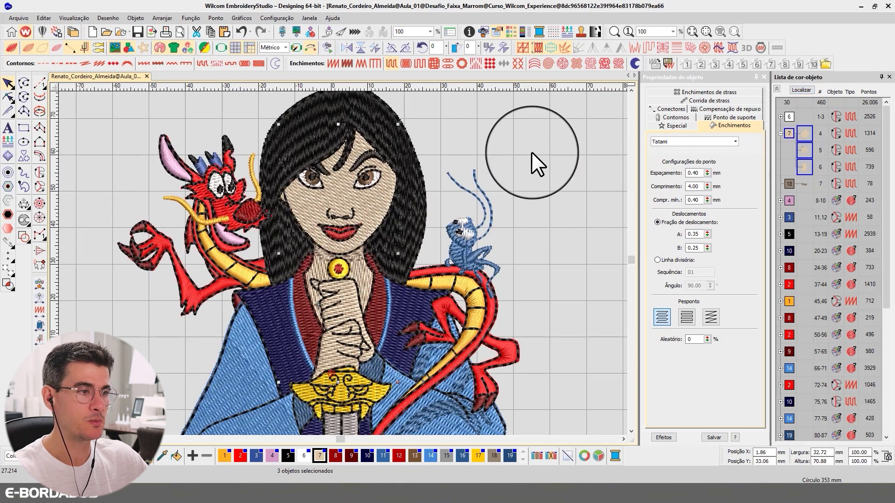
click(532, 150)
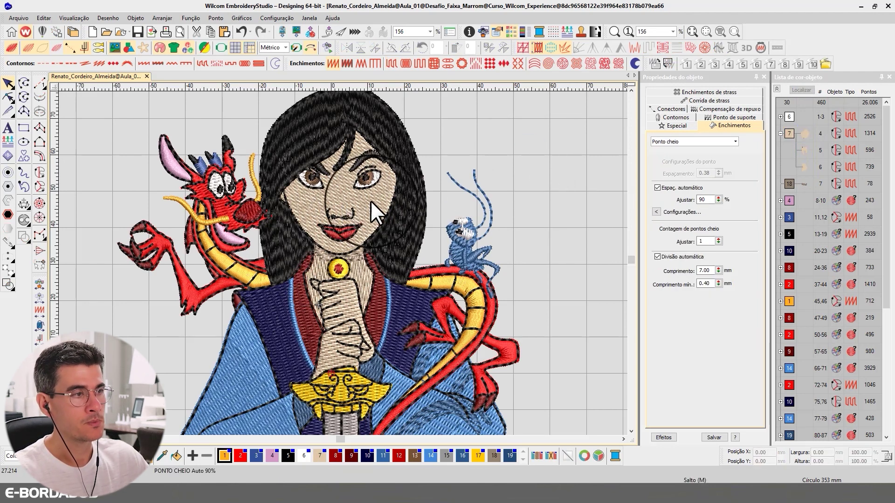
click(398, 132)
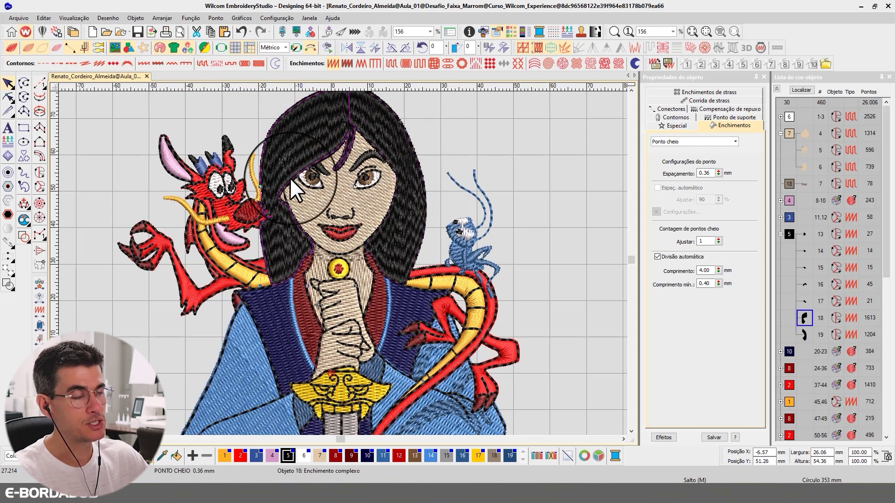
click(495, 196)
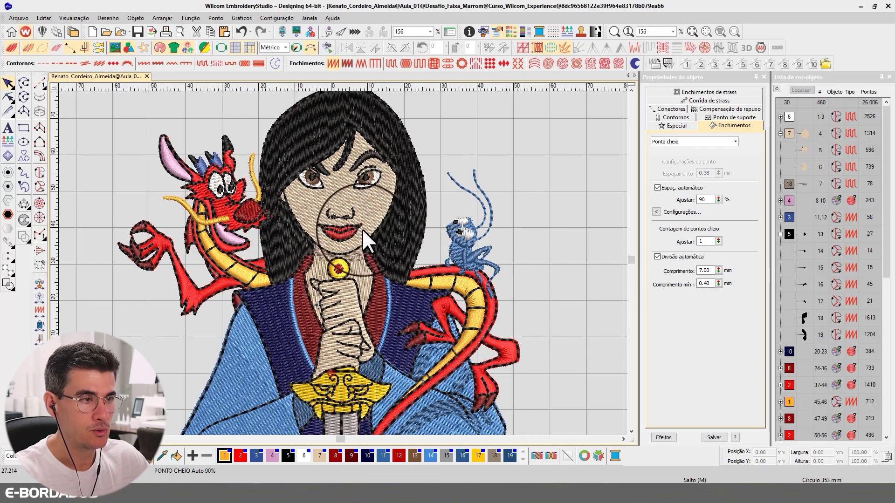
Convert the dragon's two white eye fills from Tatami to satin stitch (Ponto cheio)
scroll(227, 178, up, 5)
click(346, 245)
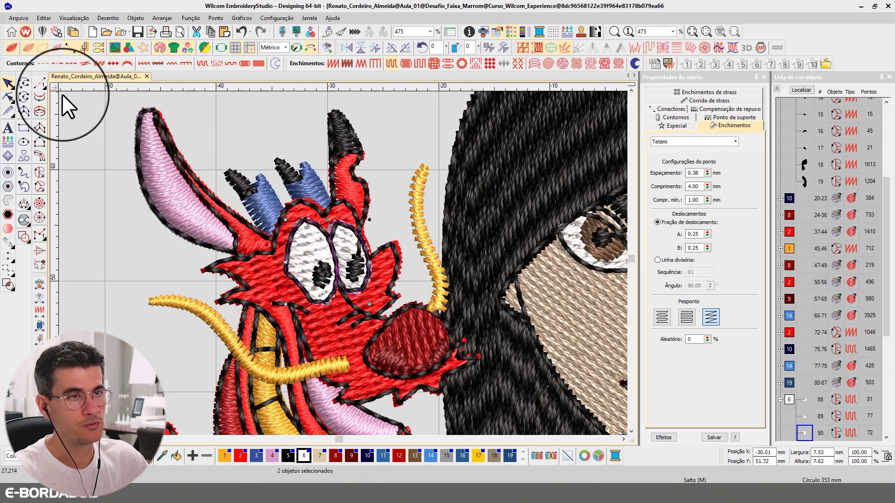
click(332, 64)
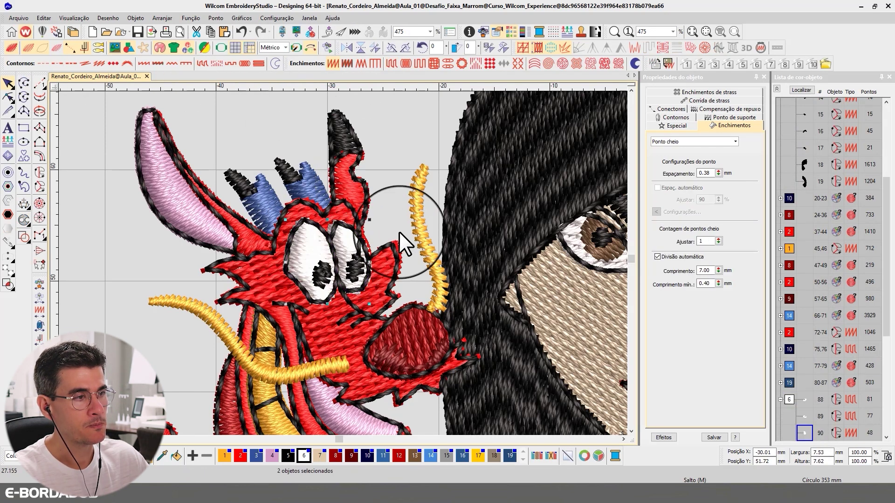
Reshape the upper and lower nodes of the dragon's eye fill nearest Mulan so it stays inside its black outline
click(5, 97)
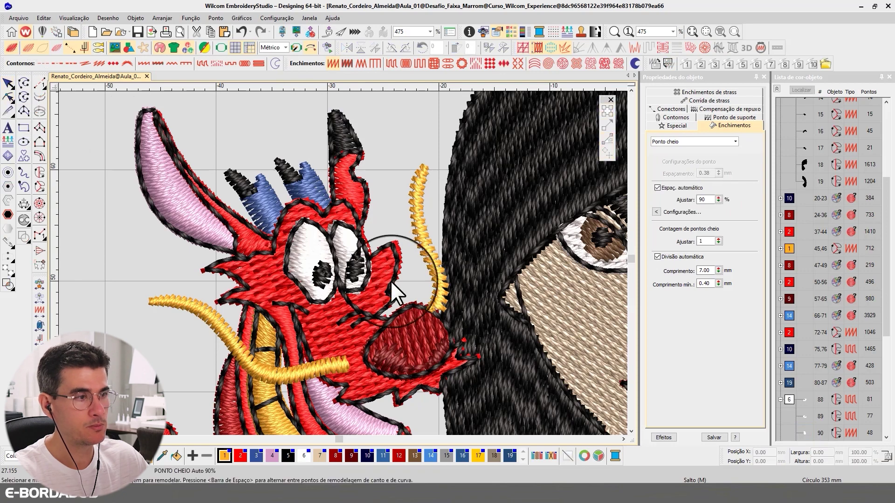
click(8, 83)
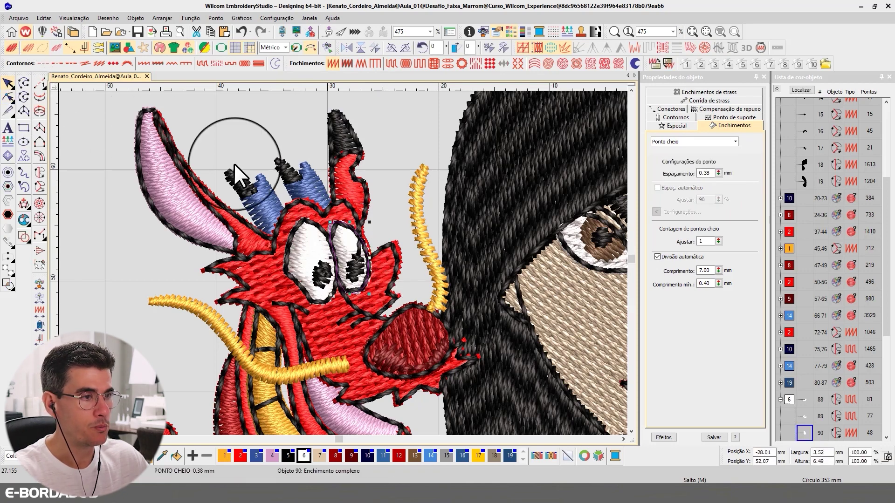
click(7, 97)
click(343, 261)
scroll(342, 263, up, 4)
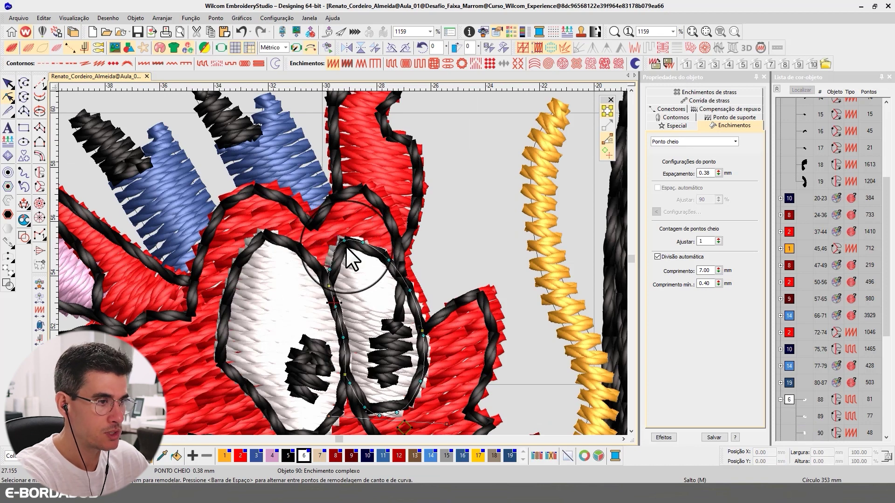
drag(343, 242, 343, 246)
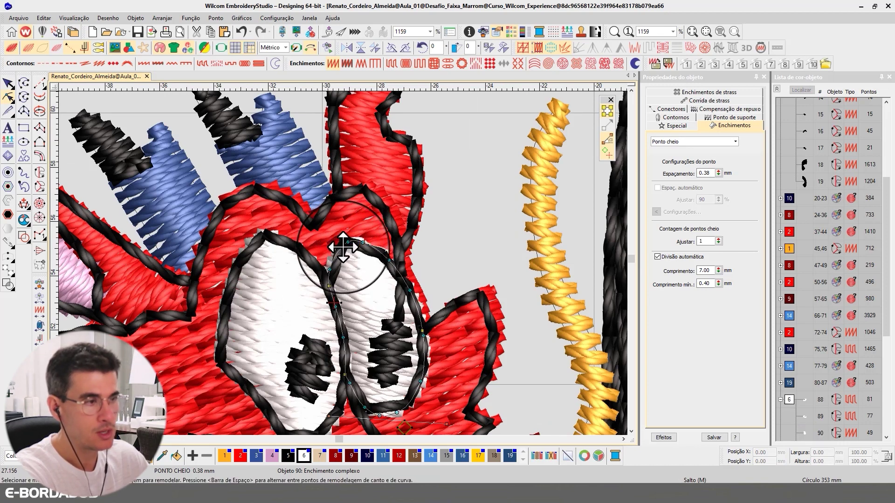
drag(380, 416, 398, 403)
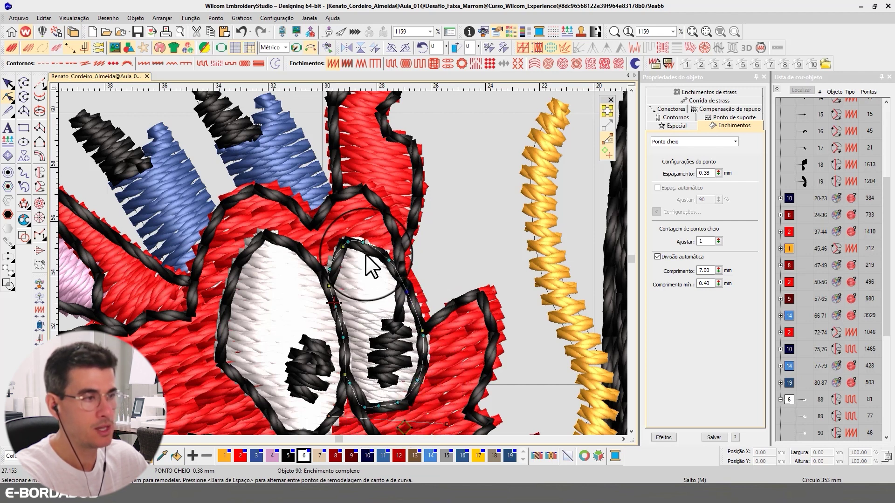
drag(362, 243, 358, 249)
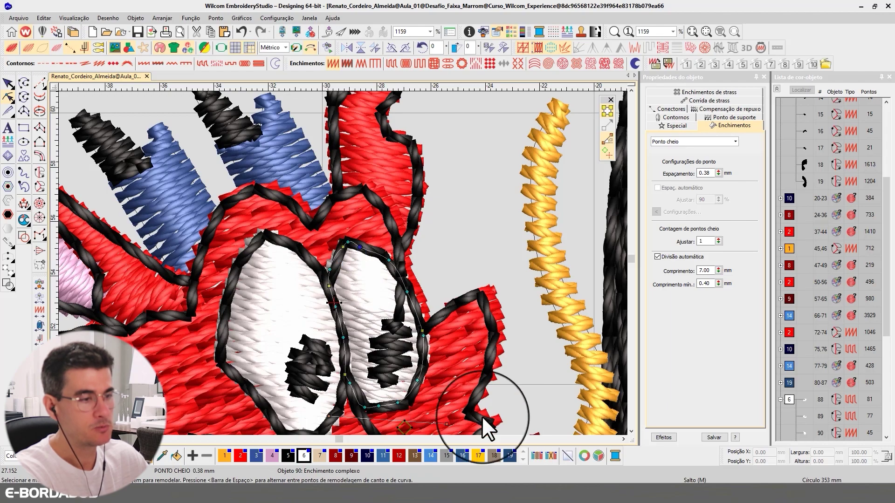
scroll(633, 430, down, 3)
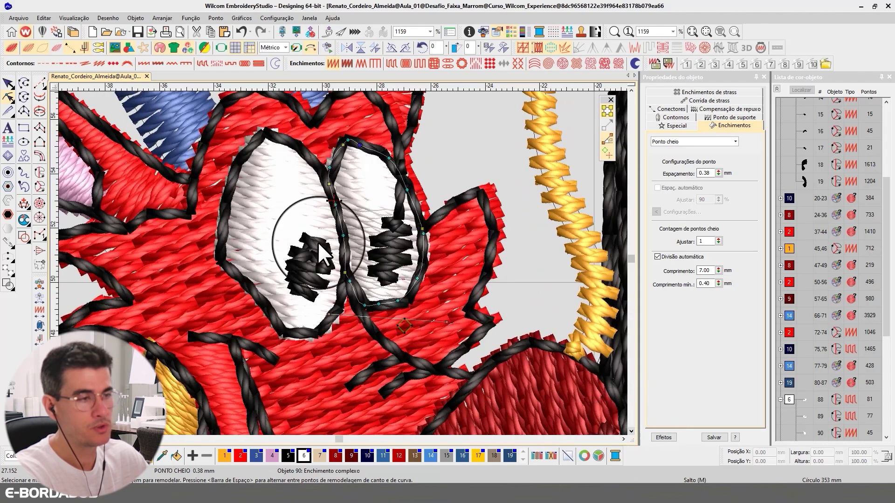
click(8, 83)
Turn off the first underlay for both of the dragon's white eye fills
scroll(342, 262, down, 5)
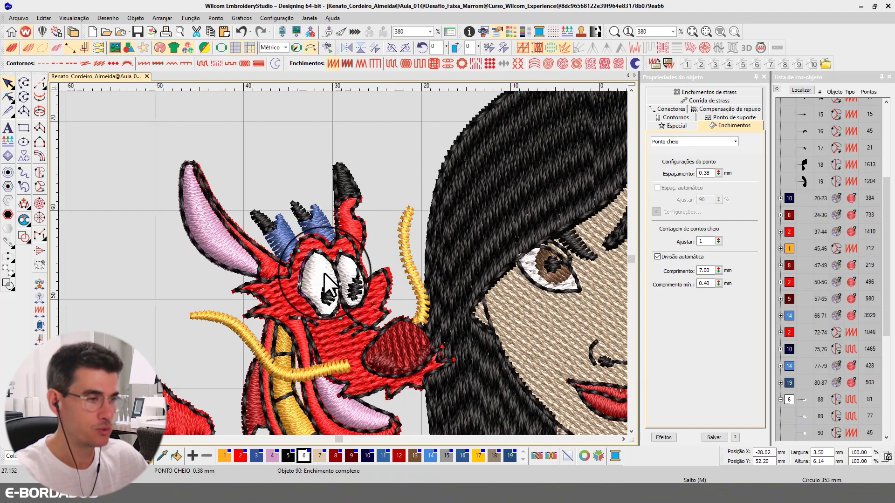
click(326, 277)
key(t)
ctrl+click(347, 267)
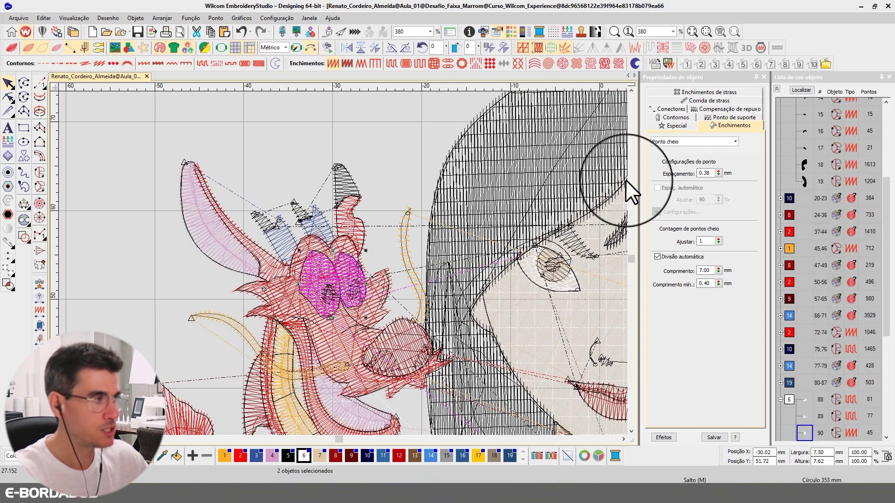
click(730, 117)
click(657, 144)
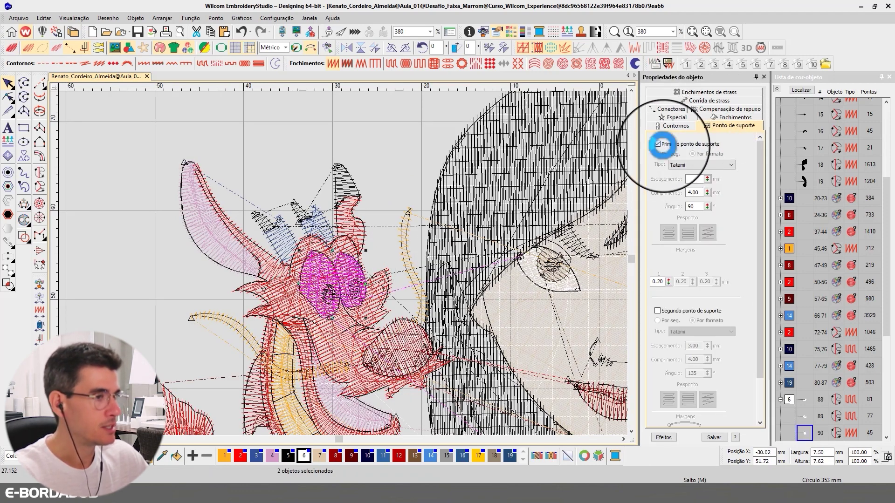
click(381, 161)
key(t)
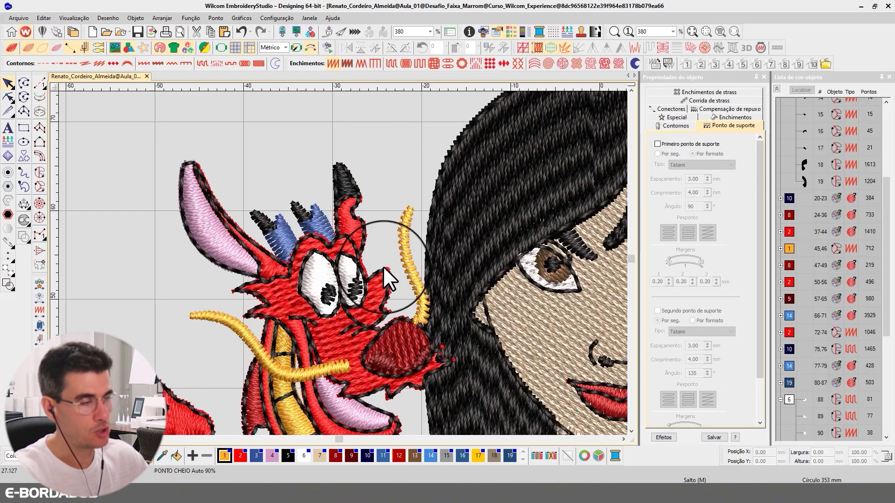
Set the satin spacing of the blue cricket's seven limb segments to 0.85 mm
click(630, 431)
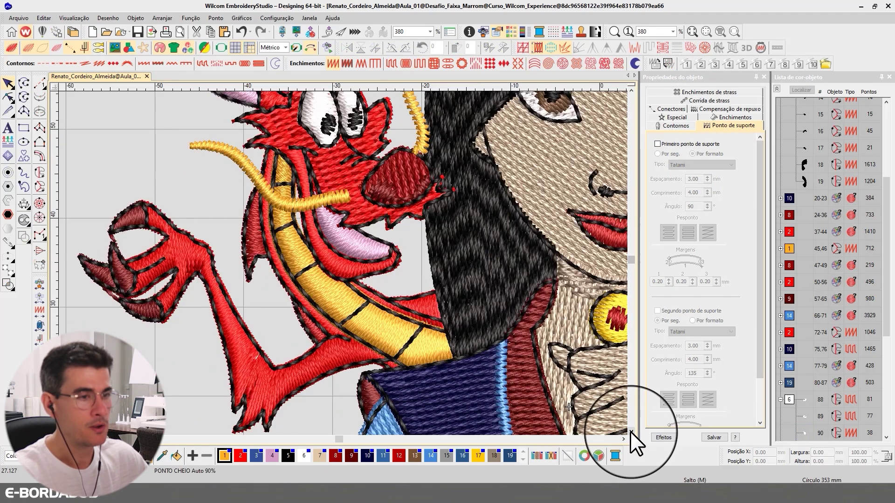
click(624, 439)
drag(622, 439, 621, 439)
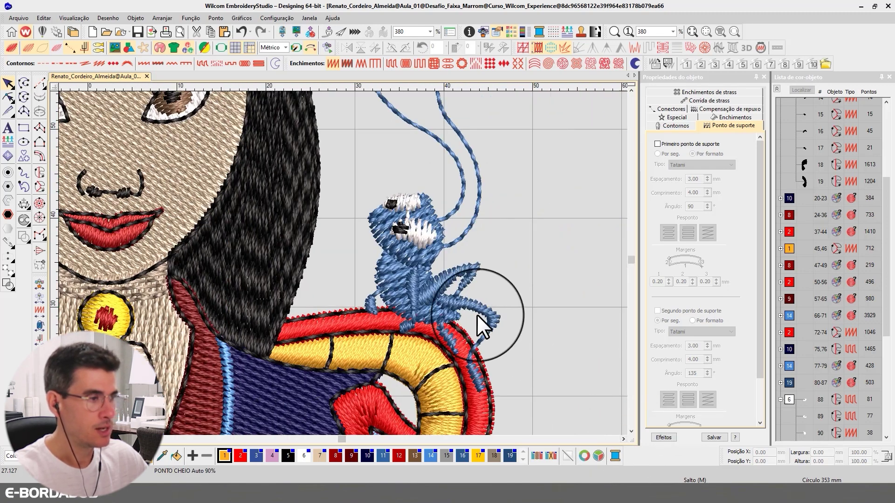
click(468, 303)
ctrl+click(453, 270)
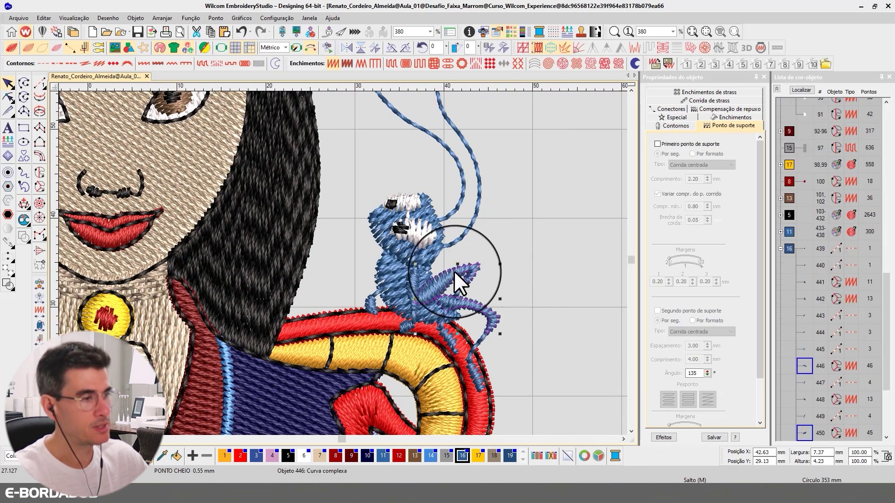
ctrl+click(412, 281)
ctrl+click(369, 302)
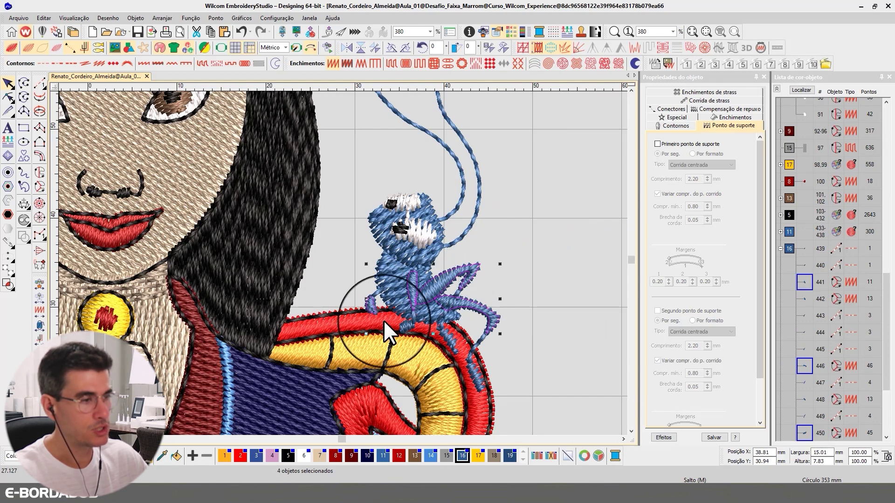
ctrl+click(454, 341)
ctrl+click(478, 360)
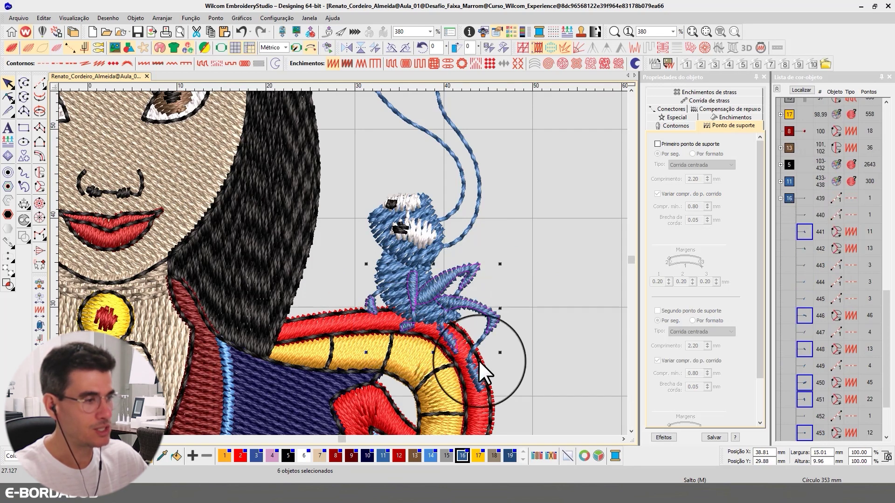
ctrl+click(474, 376)
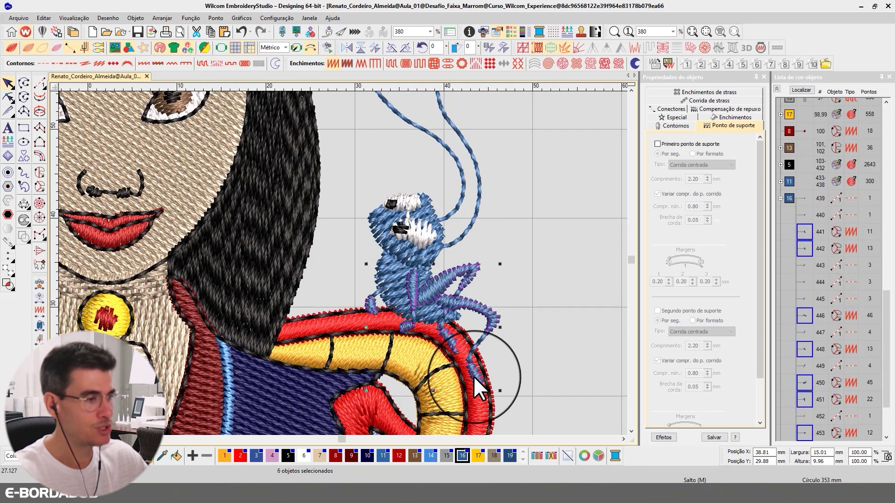
click(720, 119)
double_click(707, 172)
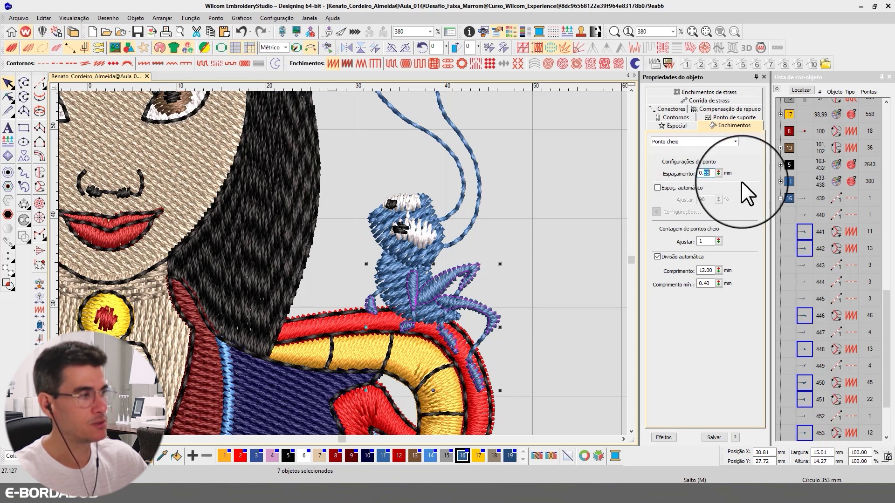
text(85)
key(Return)
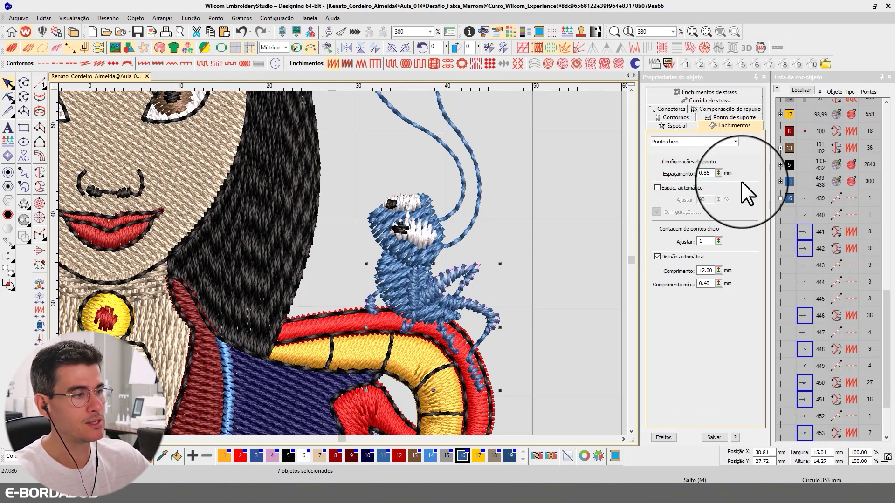
Inspect the cricket's limb segments in isolation, and show the whole design with the colour-object list collapsed
click(802, 91)
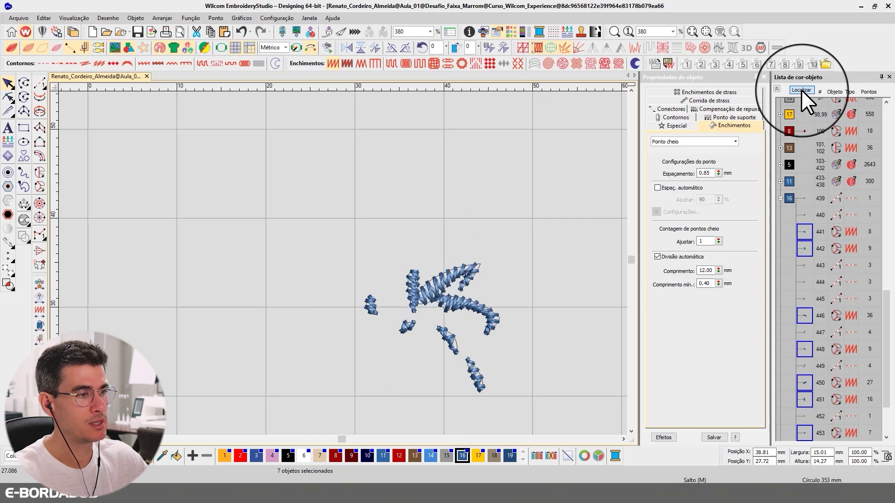
click(801, 91)
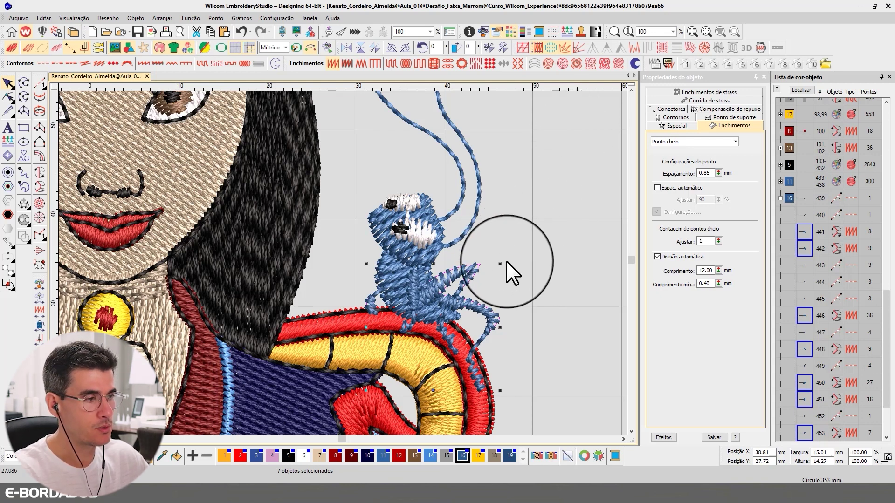
click(535, 243)
key(0)
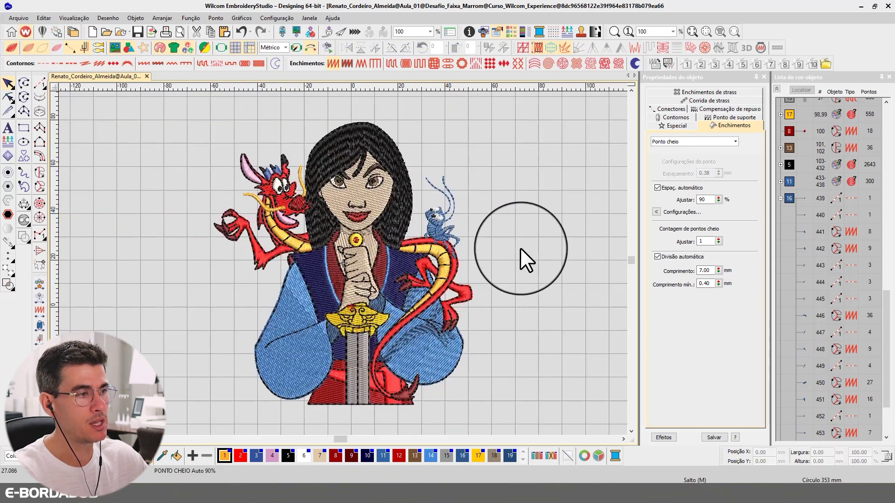
key(0)
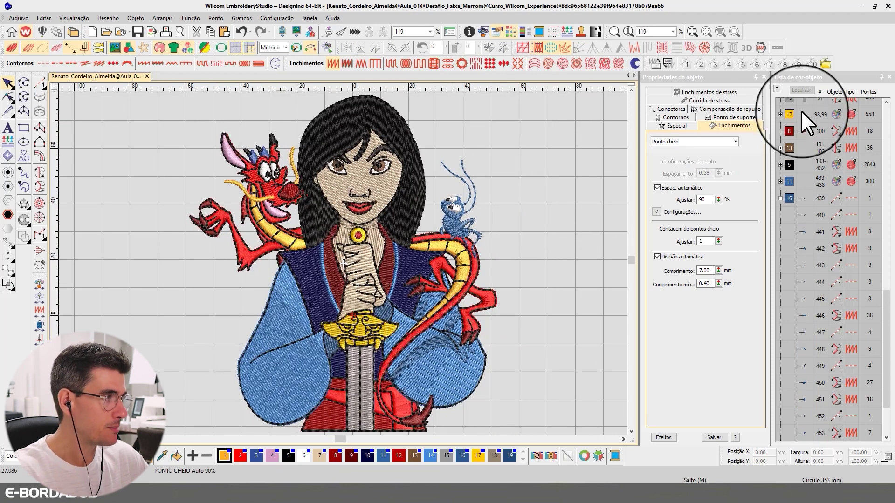
click(775, 89)
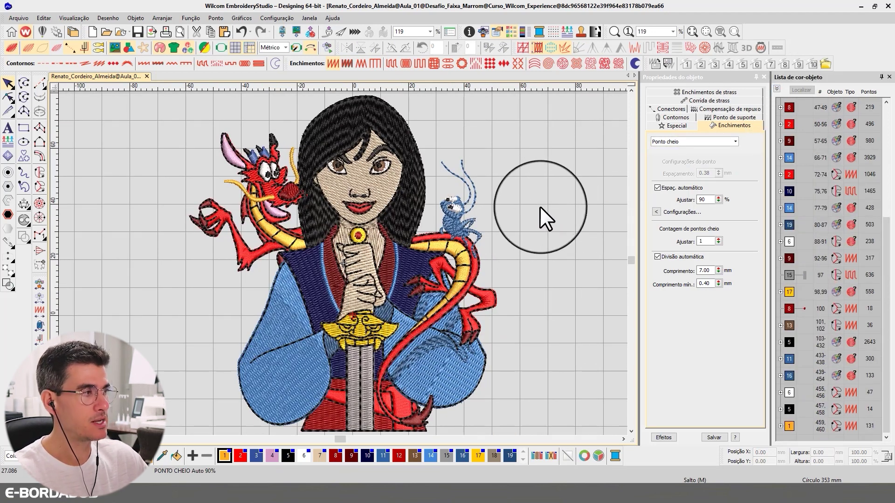